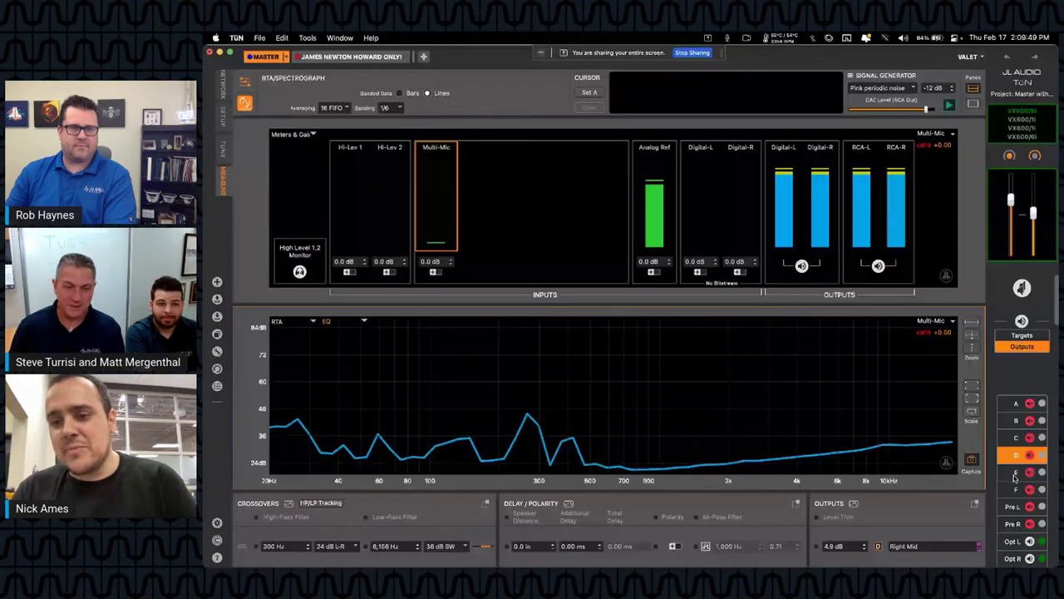
Review the outputs assigned to each amplifier in the network project overview and return to the measurement view
{"action": "left_click", "coordinate": [221, 83]}
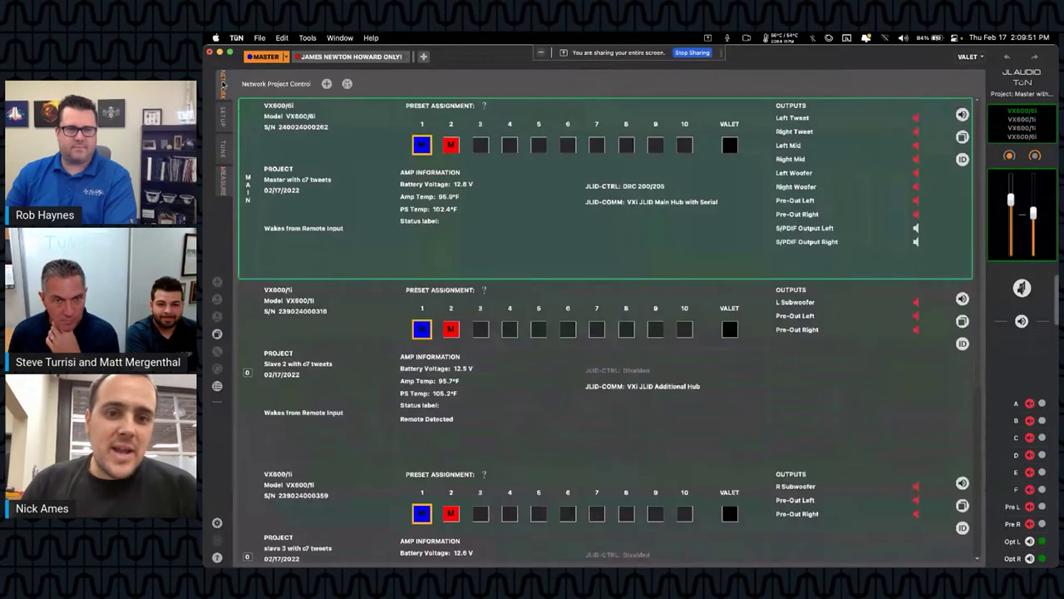
{"action": "scroll", "coordinate": [533, 325], "scroll_direction": "down", "scroll_amount": 3}
{"action": "scroll", "coordinate": [533, 325], "scroll_direction": "down", "scroll_amount": 3}
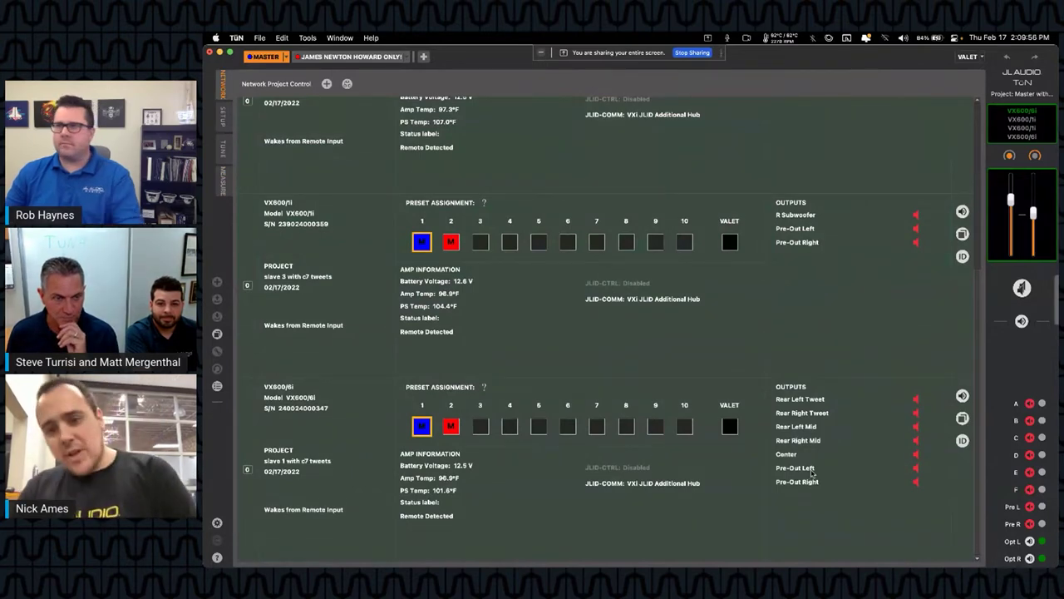
{"action": "left_click", "coordinate": [222, 179]}
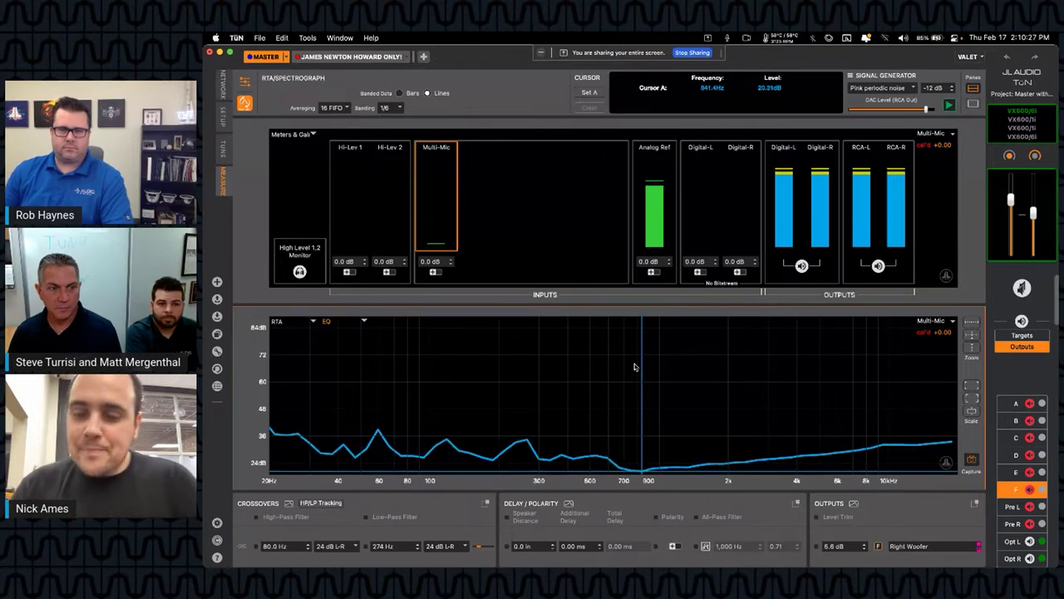
Show the T_1 to T_4 target curves on the RTA graph, including the Subwoofer target
{"action": "left_click", "coordinate": [1028, 335]}
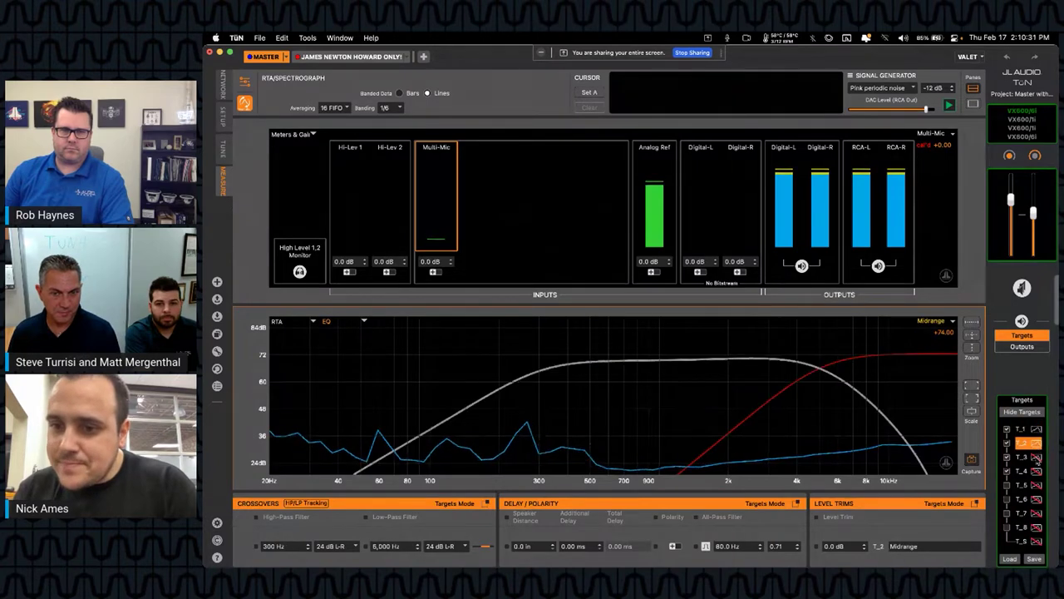
{"action": "left_click", "coordinate": [1031, 457]}
{"action": "left_click", "coordinate": [1031, 471]}
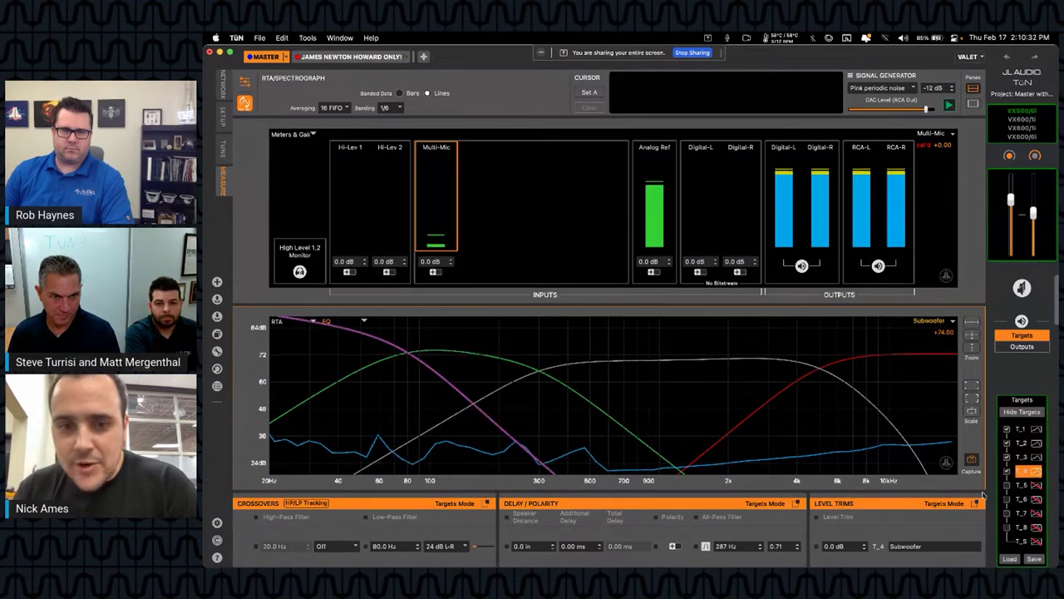
Play the Left Tweet, Right Tweet and Left Mid outputs one at a time to compare their RTA responses with the targets
{"action": "left_click", "coordinate": [1027, 347]}
{"action": "left_click", "coordinate": [1011, 404]}
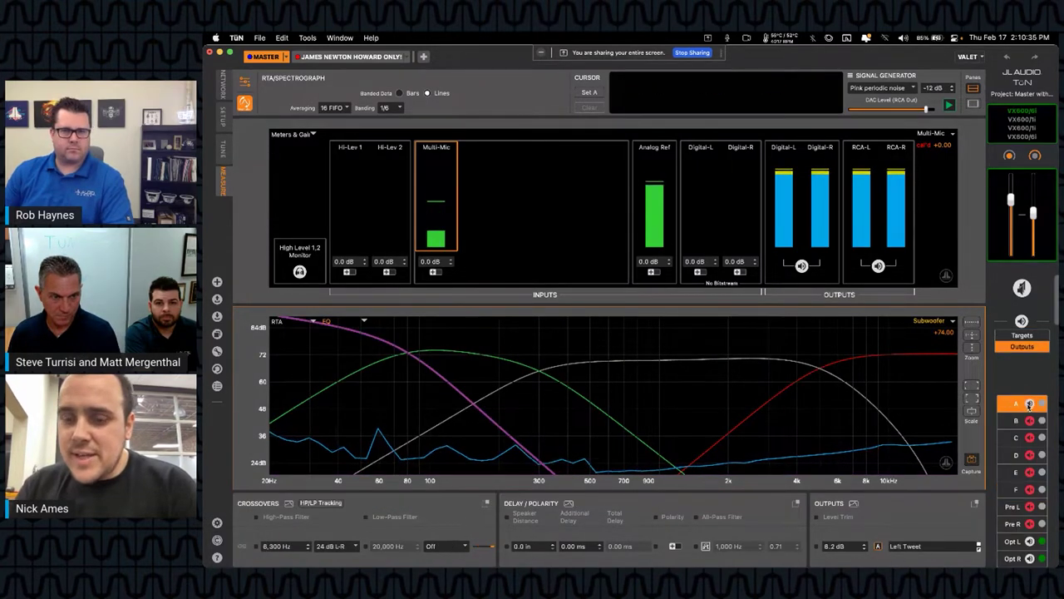
{"action": "left_click", "coordinate": [1029, 404]}
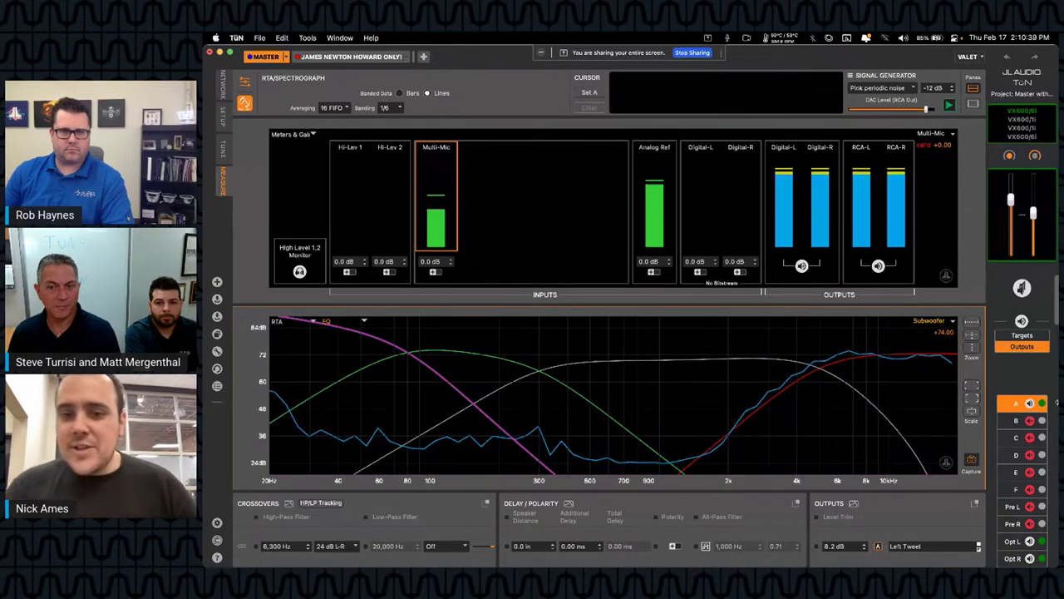
{"action": "left_click", "coordinate": [1029, 421]}
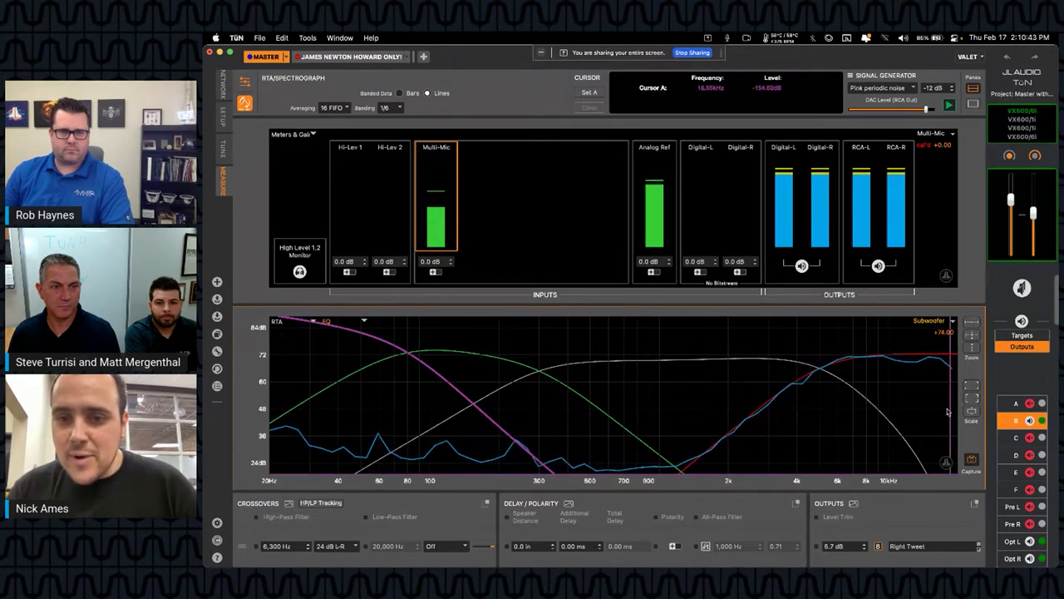
{"action": "left_click", "coordinate": [1030, 438]}
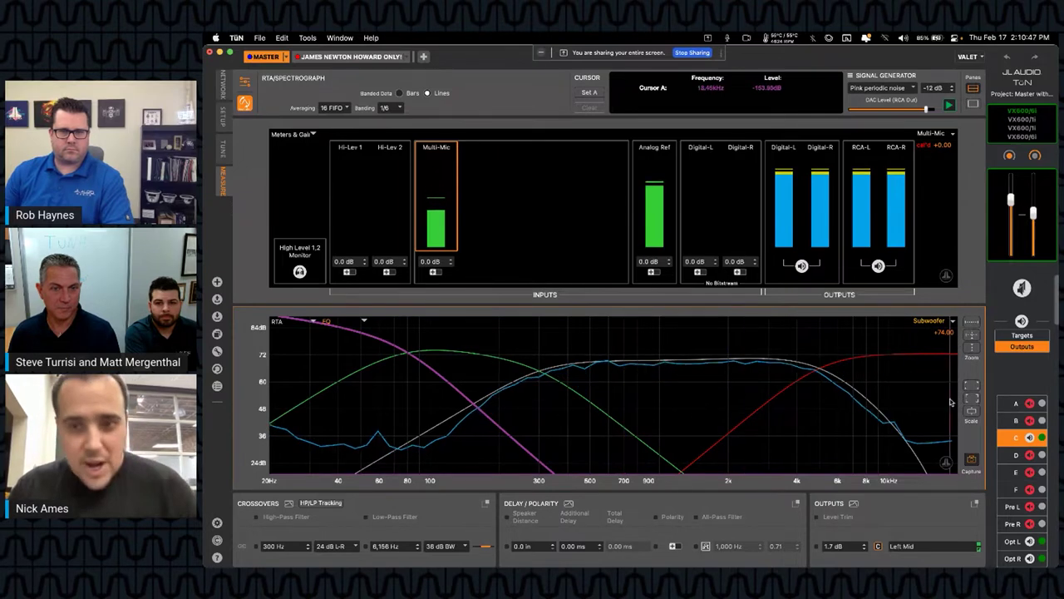
{"action": "left_click", "coordinate": [1030, 438]}
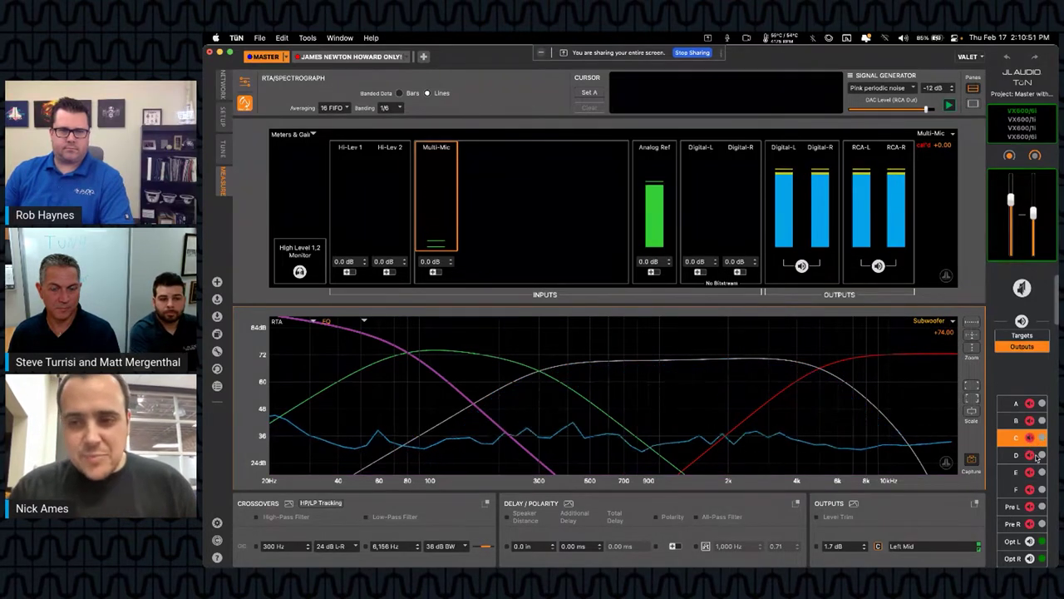
{"action": "left_click", "coordinate": [1035, 456]}
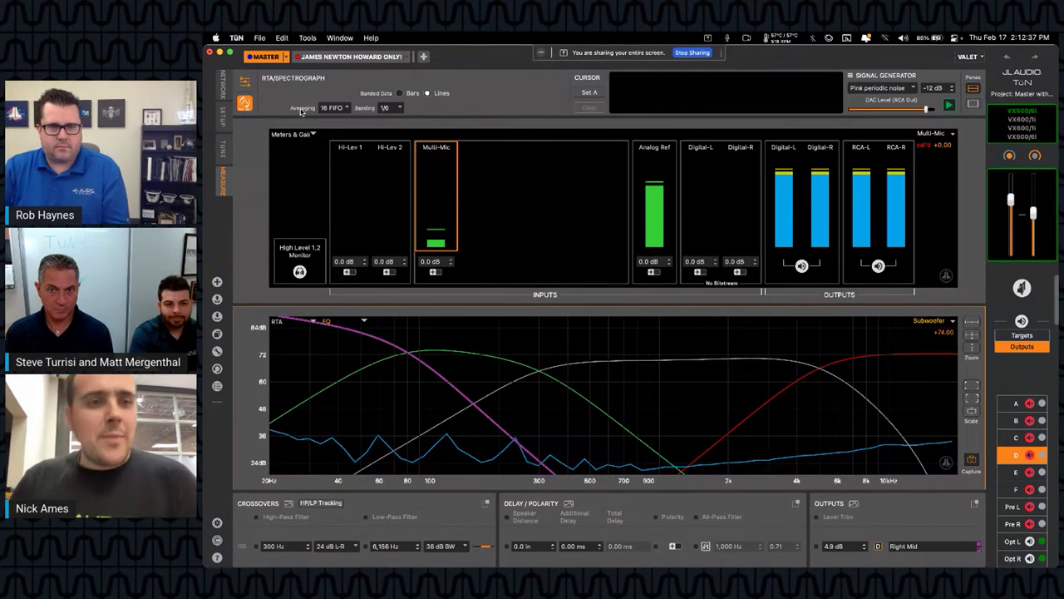
Change the Meters & Gain graph to Lin IR, hide all target curves and return to the output channels
{"action": "left_click", "coordinate": [292, 134]}
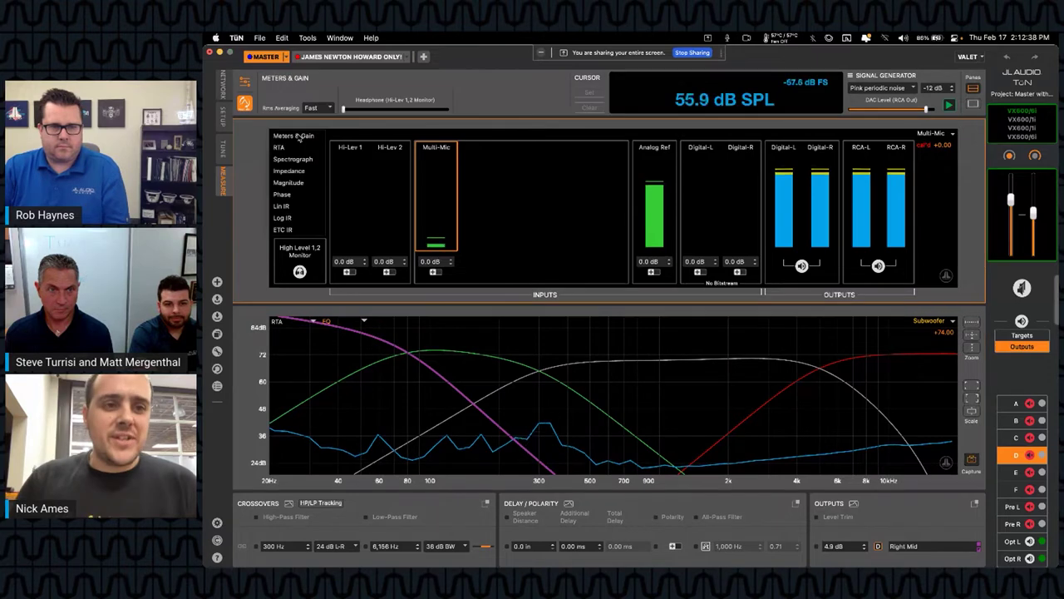
{"action": "left_click", "coordinate": [281, 207]}
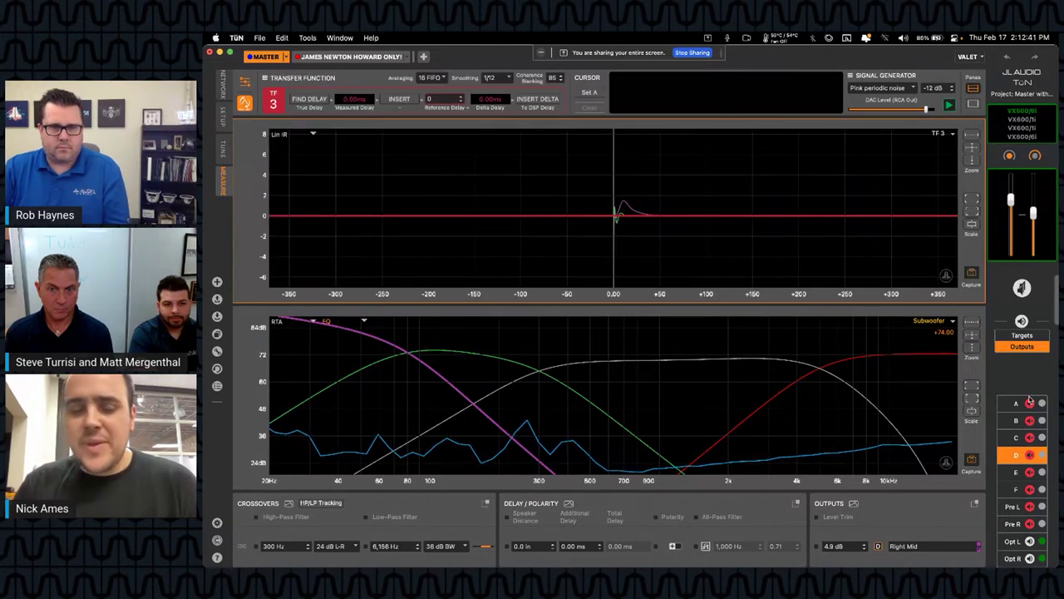
{"action": "left_click", "coordinate": [752, 255]}
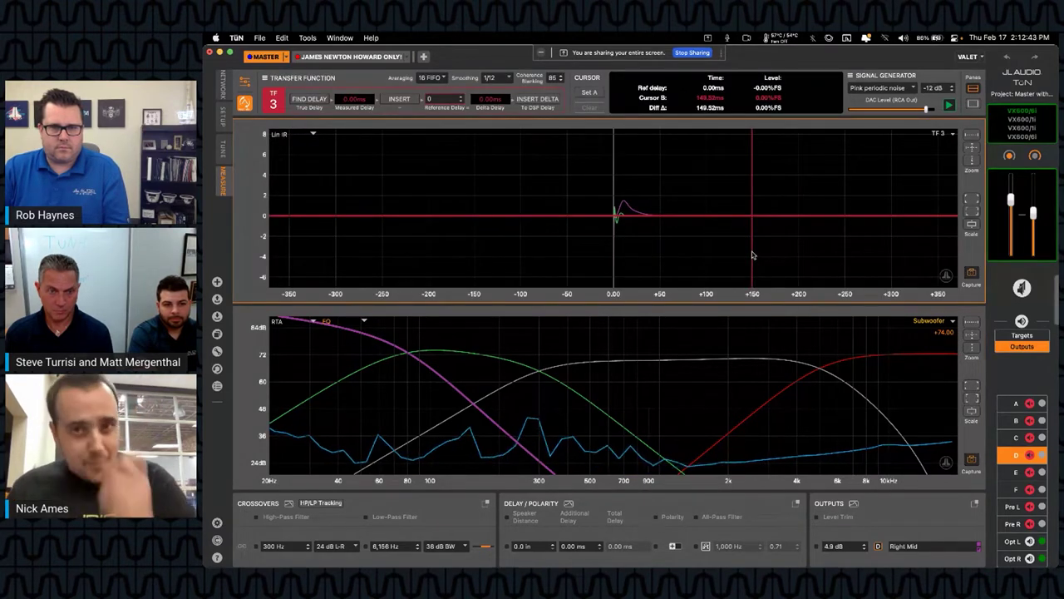
{"action": "left_click", "coordinate": [1021, 335]}
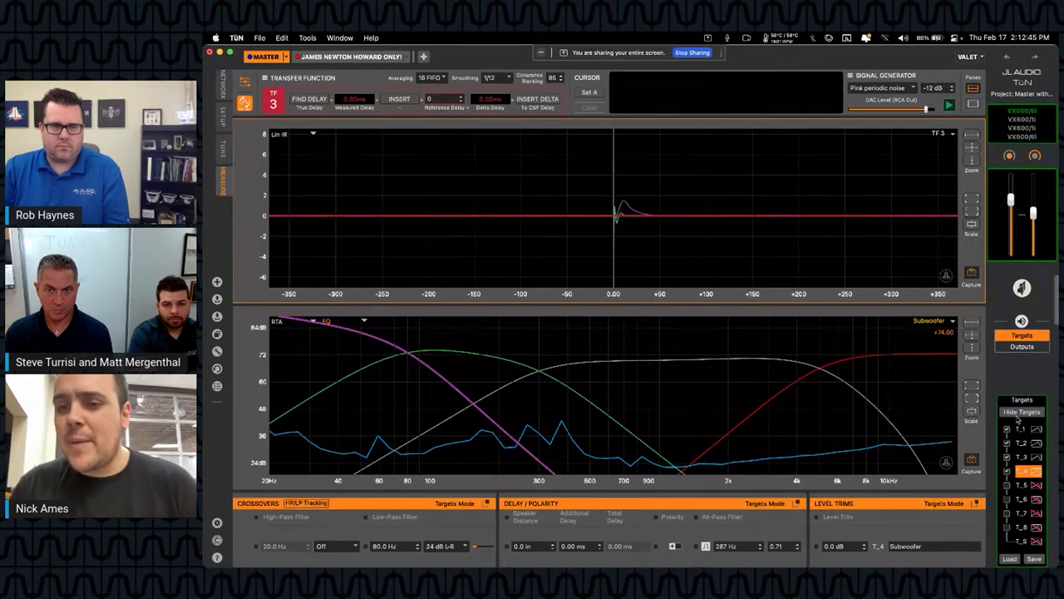
{"action": "left_click", "coordinate": [1021, 412]}
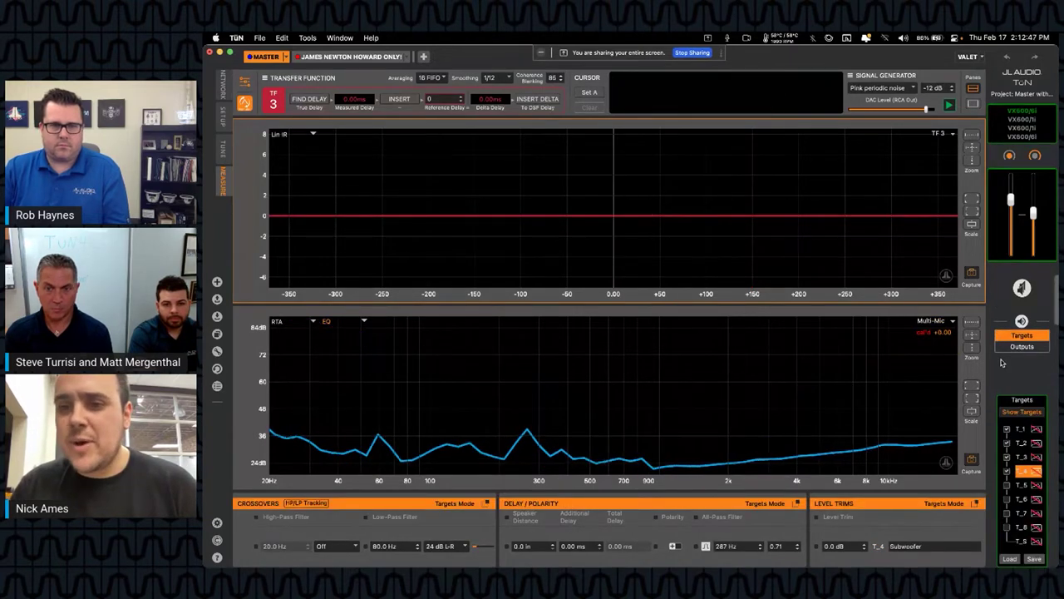
{"action": "left_click", "coordinate": [1022, 346]}
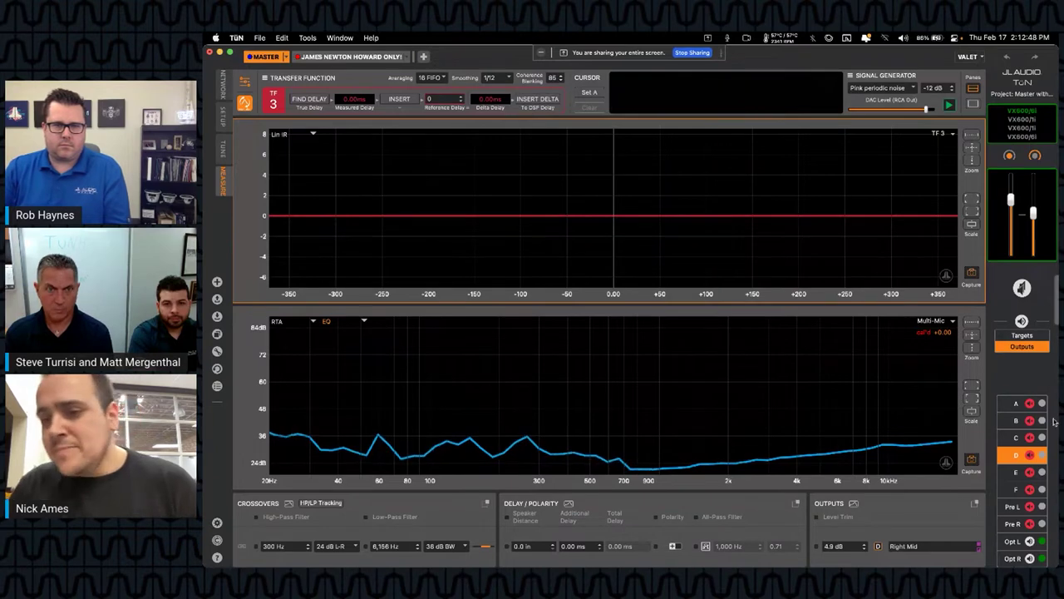
Unmute the Left Tweet output and zoom the impulse response horizontally to about -6 to +20 ms around its arrival
{"action": "left_click", "coordinate": [1028, 403]}
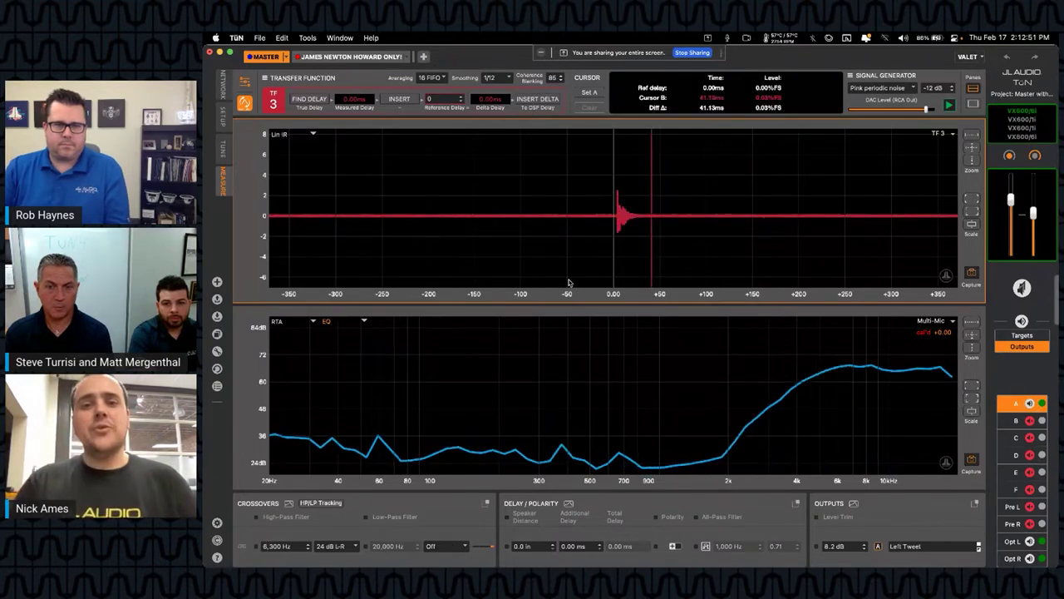
{"action": "left_click", "coordinate": [779, 222]}
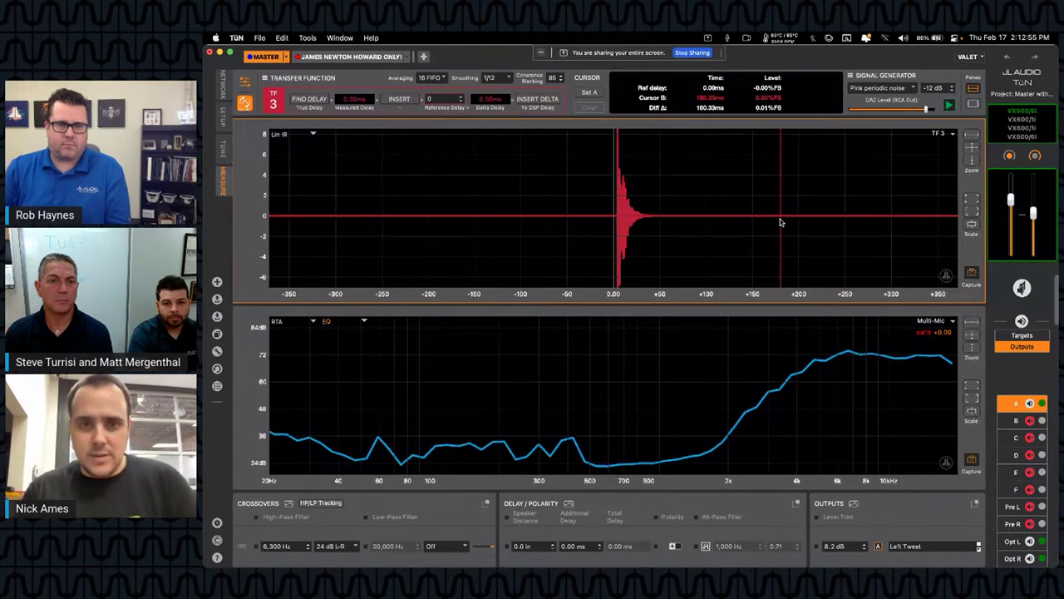
{"action": "left_click", "coordinate": [971, 134]}
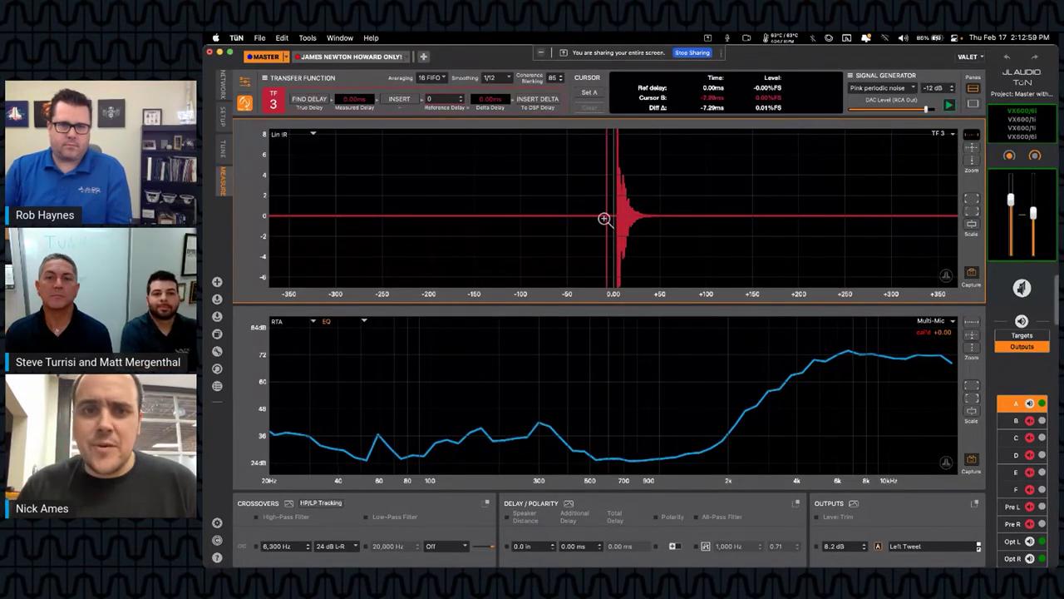
{"action": "left_click_drag", "start_coordinate": [606, 219], "coordinate": [630, 218]}
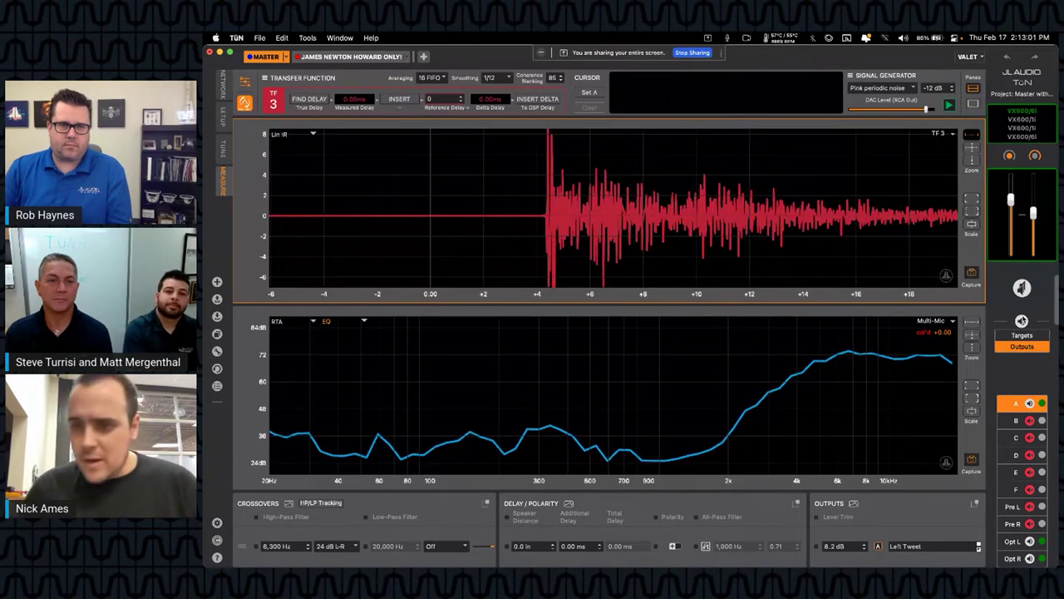
{"action": "left_click", "coordinate": [491, 238]}
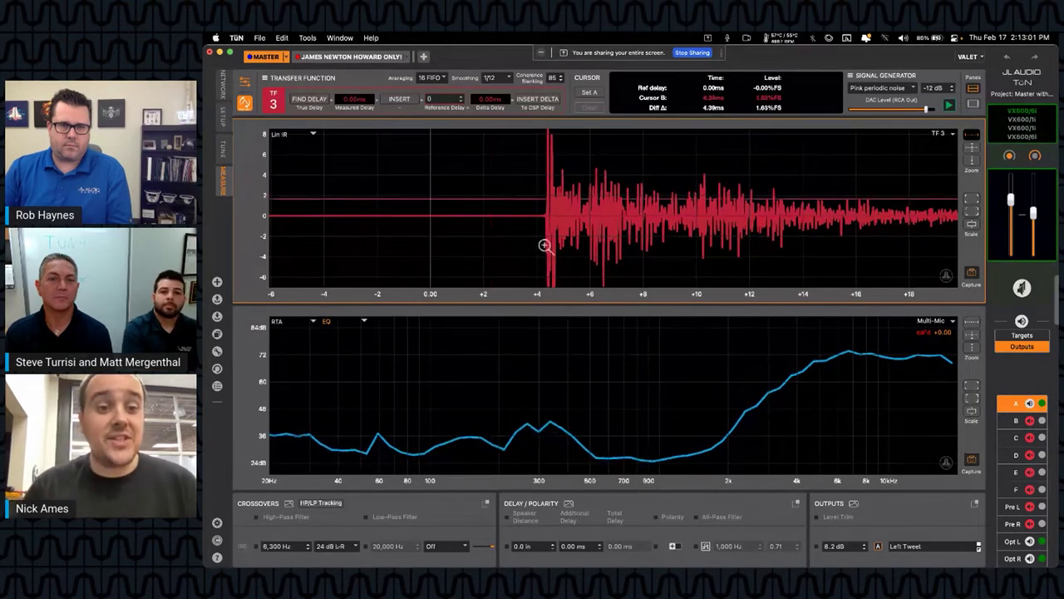
Set the reference delay to 4.31 ms at the start of the Left Tweet impulse
{"action": "left_click", "coordinate": [376, 100]}
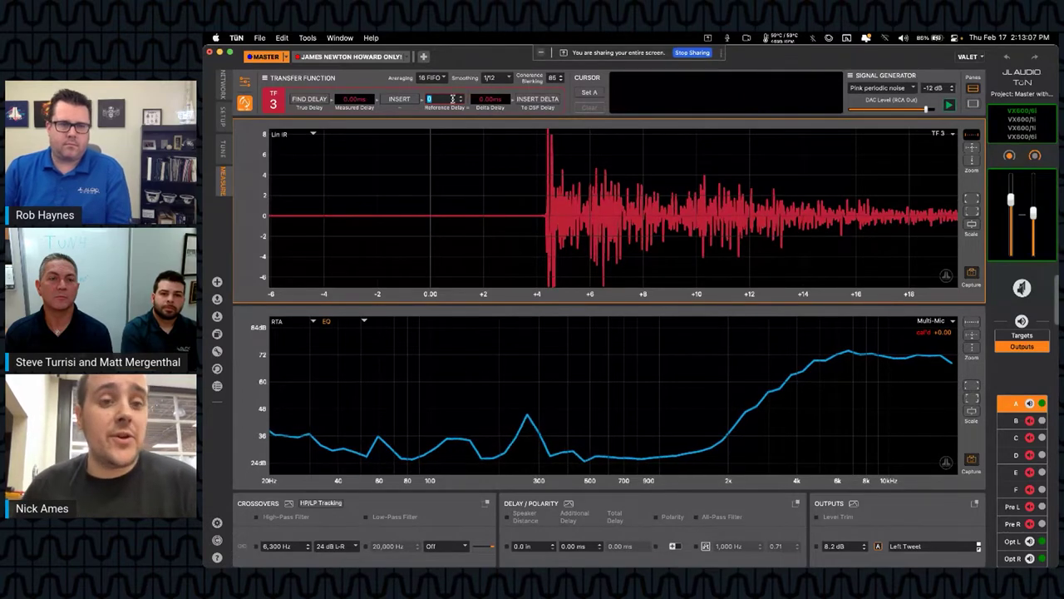
{"action": "left_click", "coordinate": [672, 244]}
{"action": "left_click", "coordinate": [524, 203]}
{"action": "left_click", "coordinate": [544, 209]}
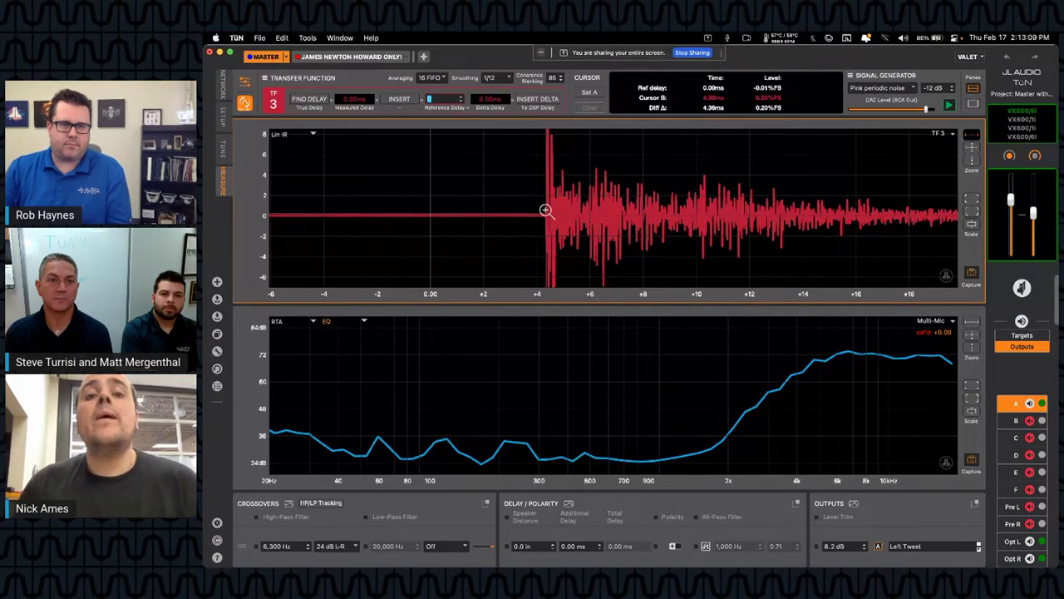
{"action": "left_click_drag", "start_coordinate": [539, 210], "coordinate": [430, 202]}
{"action": "key", "text": "a"}
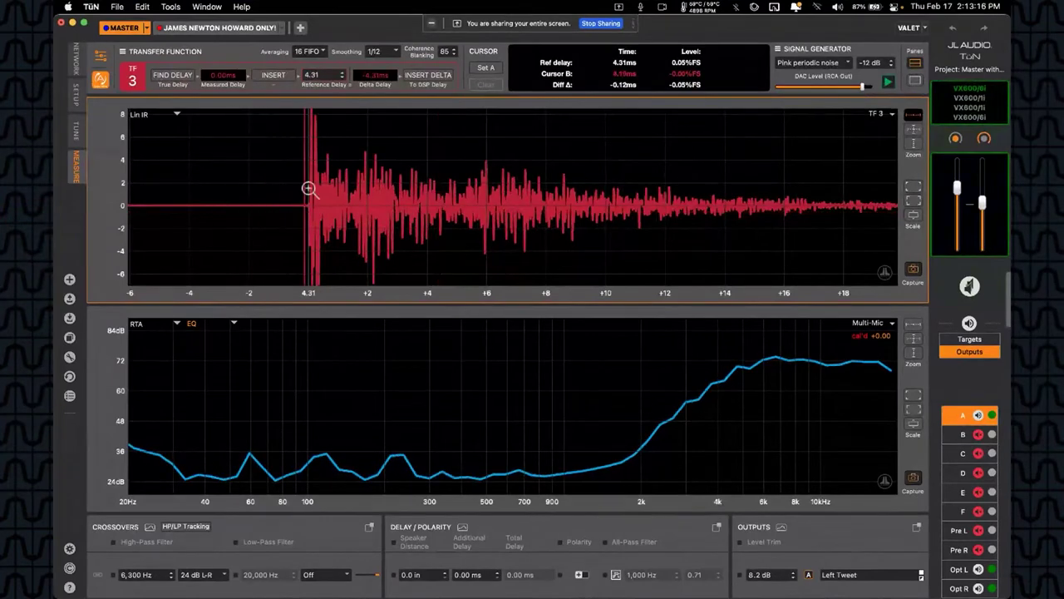
Reset the reference delay to 0 and set it back to 4.31 ms at the impulse start
{"action": "left_click", "coordinate": [321, 75]}
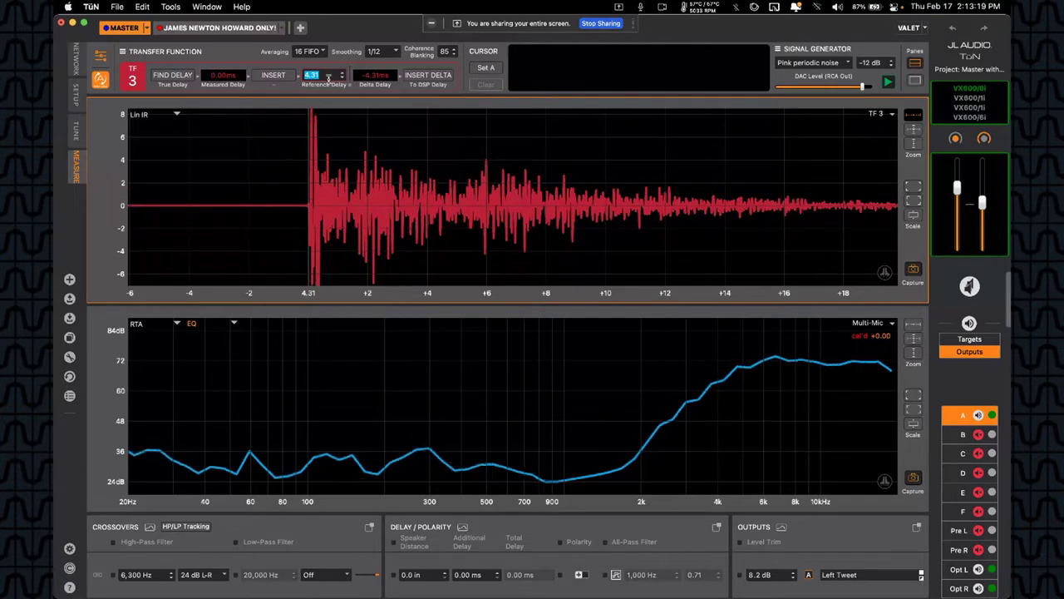
{"action": "type", "text": "0"}
{"action": "key", "text": "Return"}
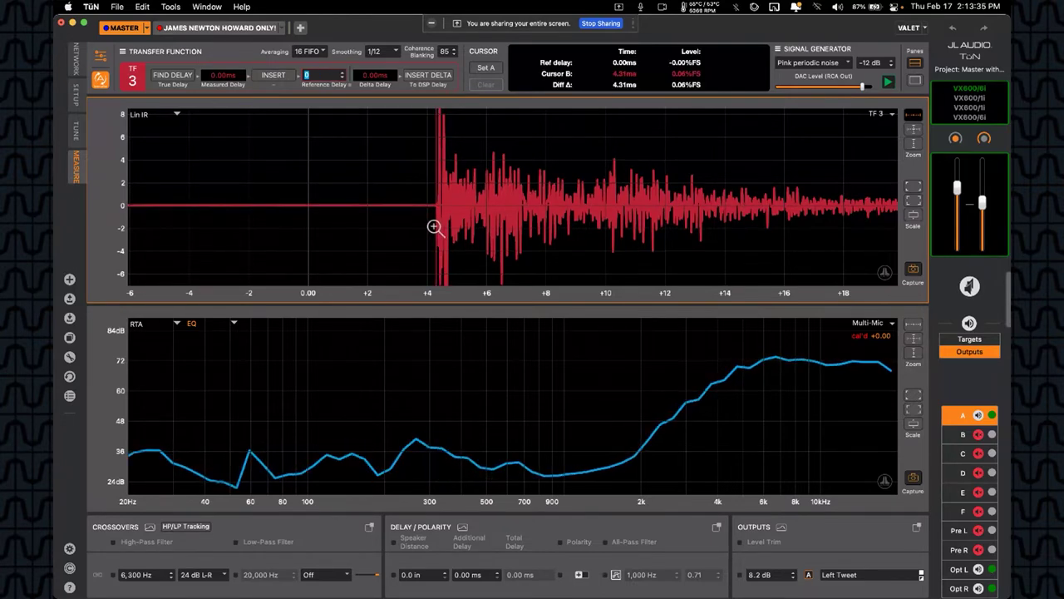
{"action": "type", "text": "4.31"}
{"action": "key", "text": "Return"}
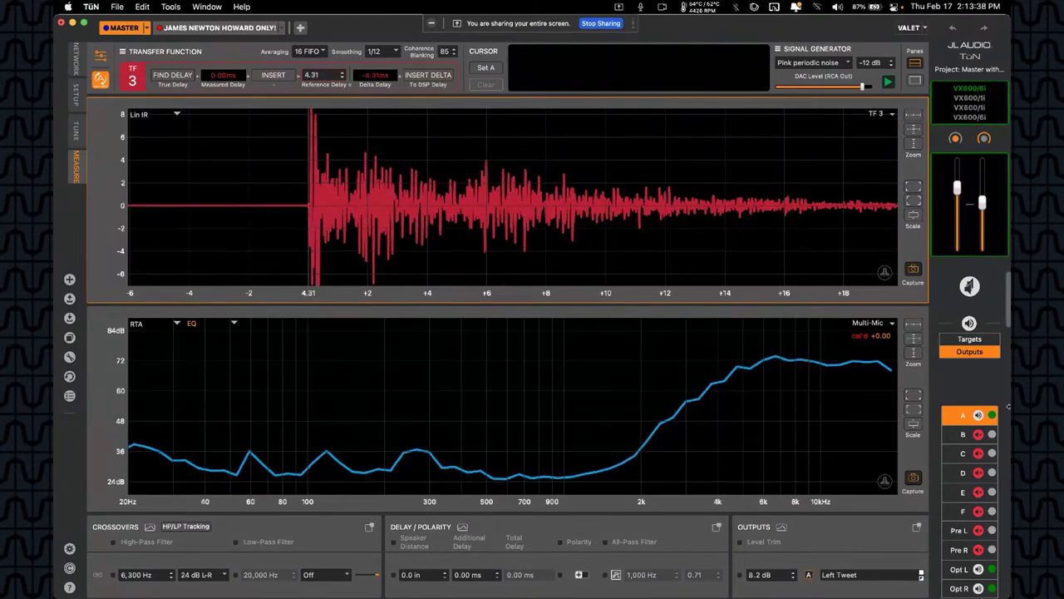
Measure the Right Tweet output and set the reference delay to 5.67 ms at its impulse start
{"action": "left_click", "coordinate": [971, 435]}
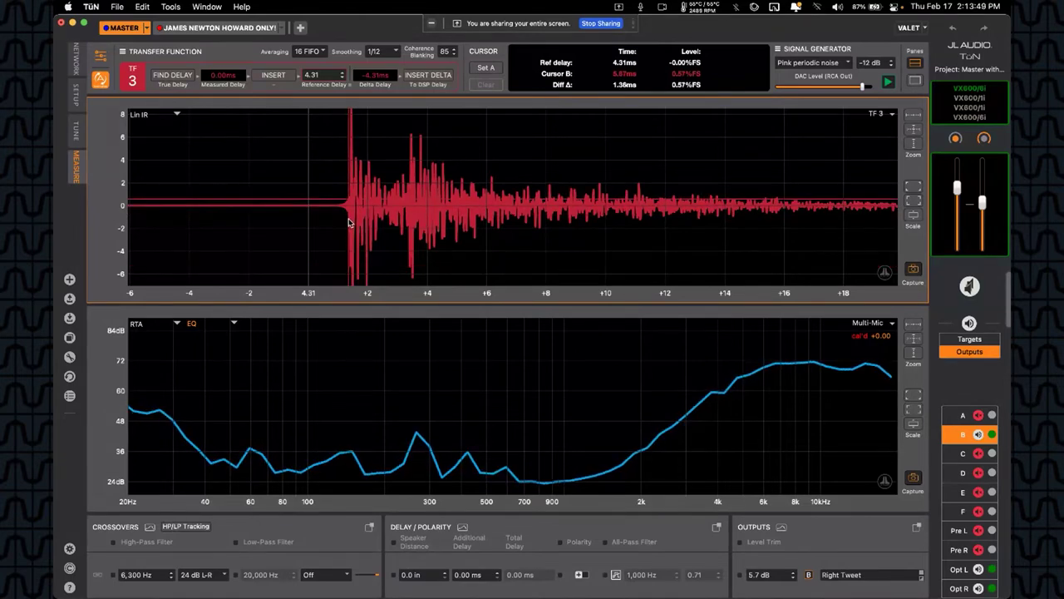
{"action": "left_click", "coordinate": [349, 223]}
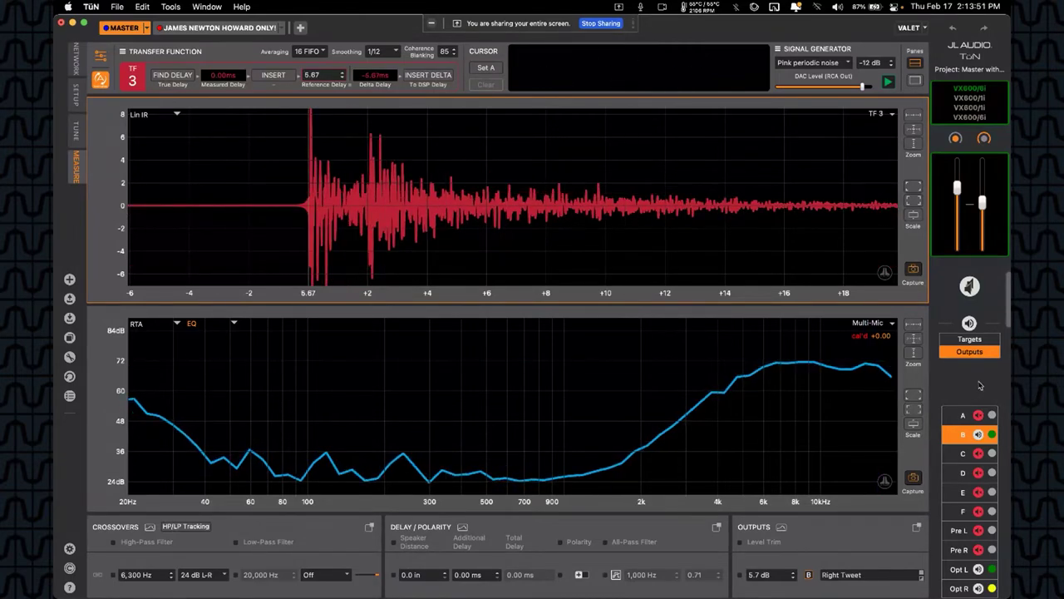
Measure the Left Mid and Right Mid outputs, and set the reference delay to 6.08 ms at the Right Mid impulse start
{"action": "left_click", "coordinate": [981, 451]}
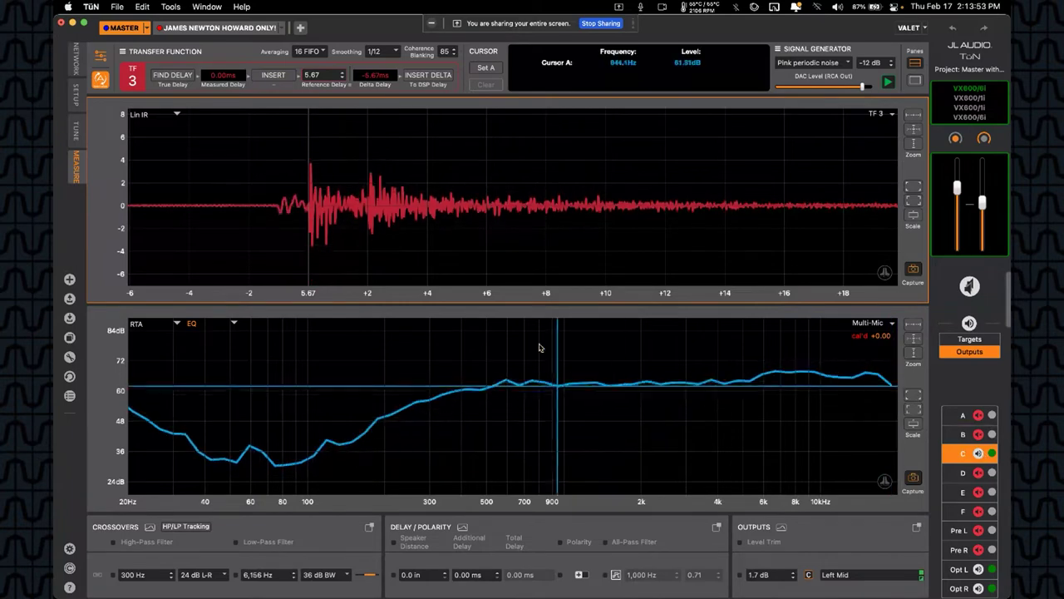
{"action": "left_click", "coordinate": [979, 472]}
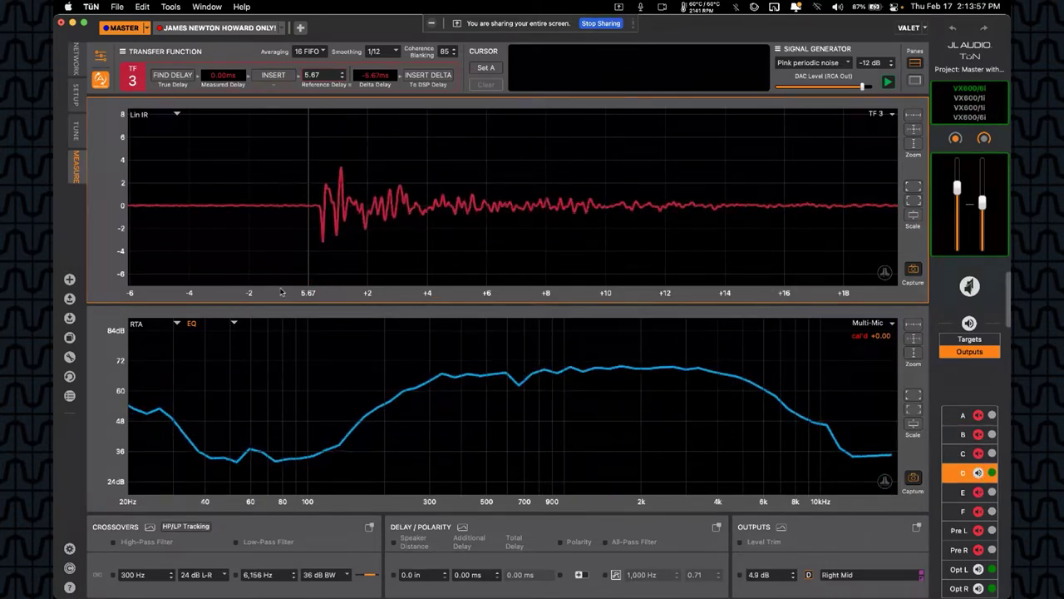
{"action": "left_click", "coordinate": [321, 266]}
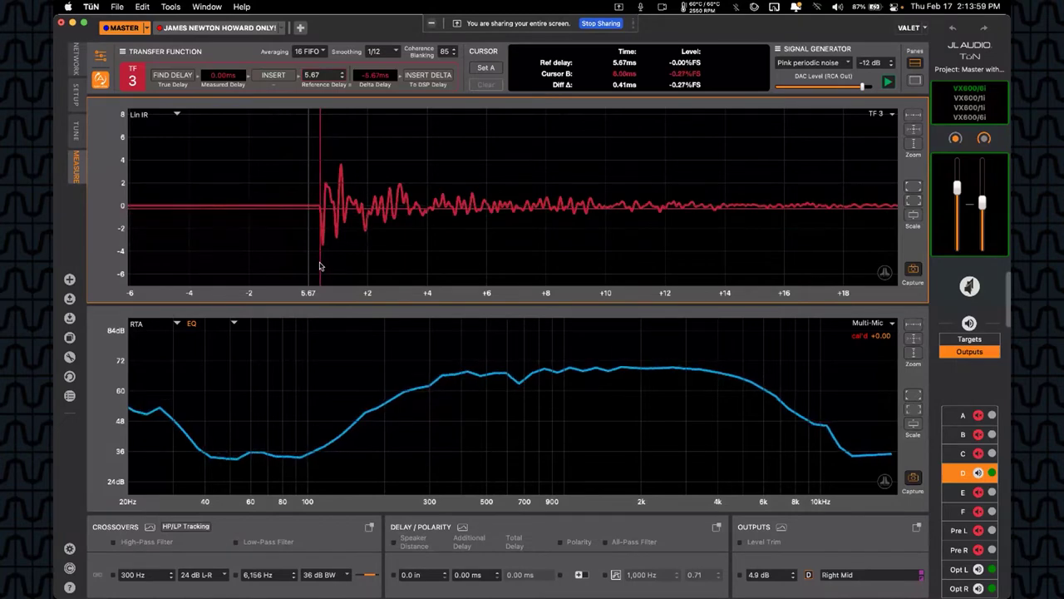
Measure the Left Woofer output and examine its impulse response over a wider time range
{"action": "left_click", "coordinate": [978, 492]}
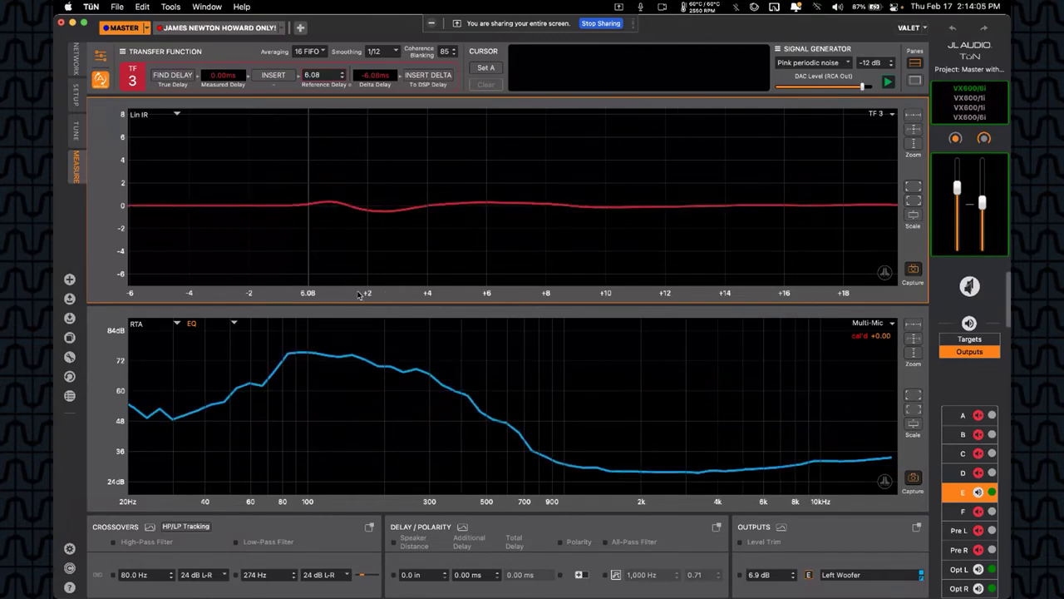
{"action": "scroll", "coordinate": [358, 295], "scroll_direction": "down", "scroll_amount": 2}
{"action": "scroll", "coordinate": [359, 295], "scroll_direction": "down", "scroll_amount": 3}
{"action": "left_click", "coordinate": [421, 173]}
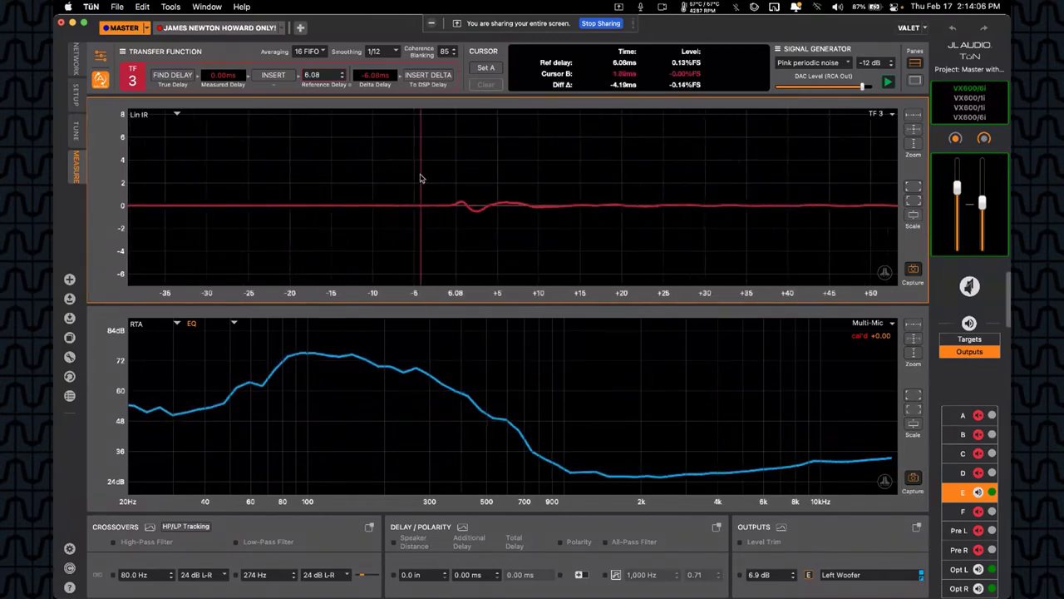
{"action": "left_click", "coordinate": [451, 209]}
{"action": "left_click", "coordinate": [487, 216]}
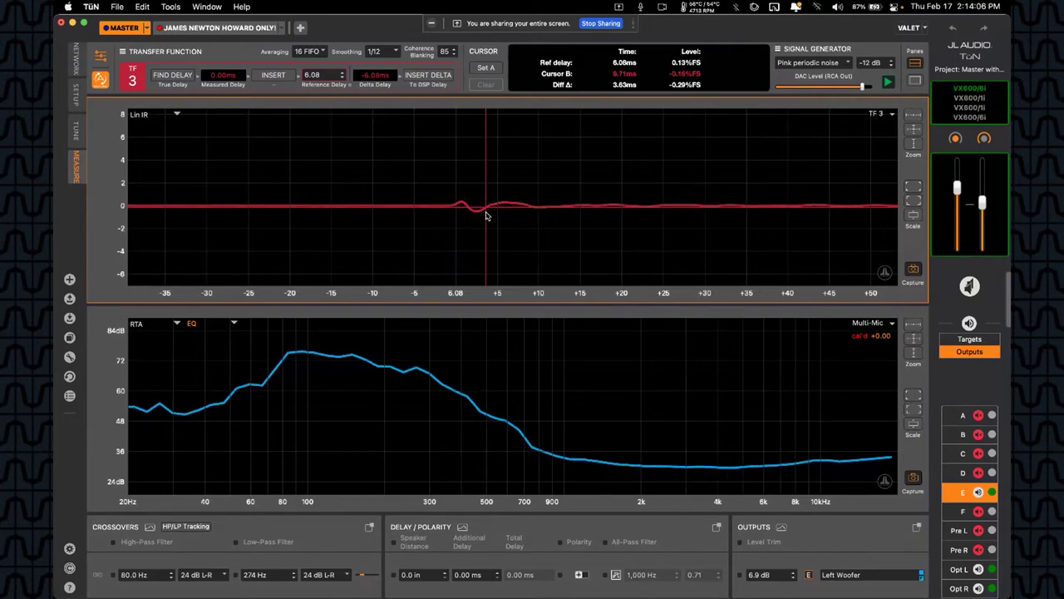
{"action": "left_click_drag", "start_coordinate": [487, 216], "coordinate": [912, 228]}
{"action": "left_click_drag", "start_coordinate": [518, 223], "coordinate": [912, 223]}
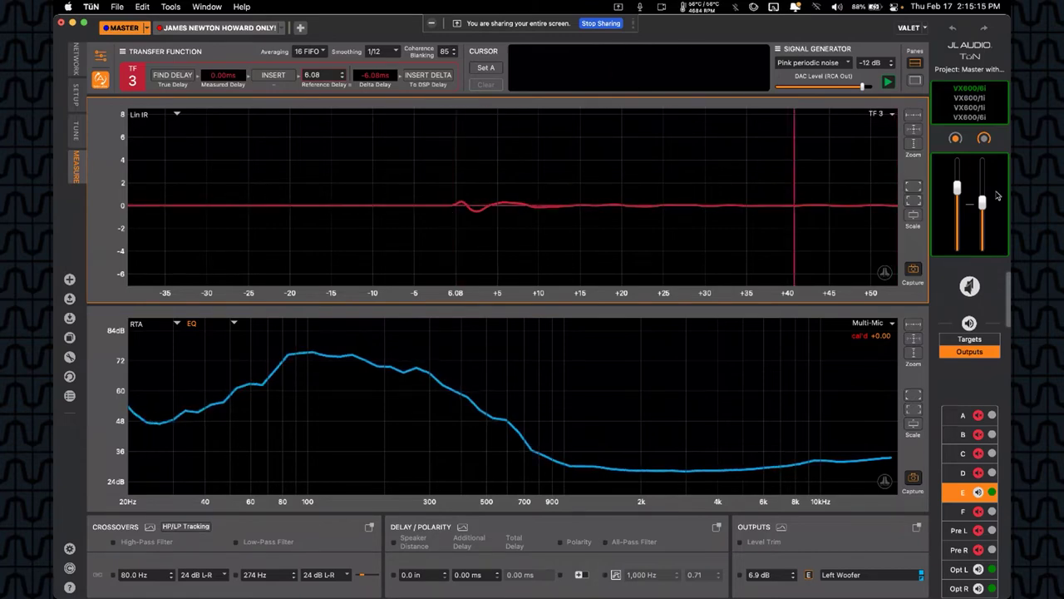
Switch the impulse graph to Log IR, and measure the Right Woofer output with the reference delay set to 6.63 ms at its impulse start
{"action": "left_click", "coordinate": [138, 114]}
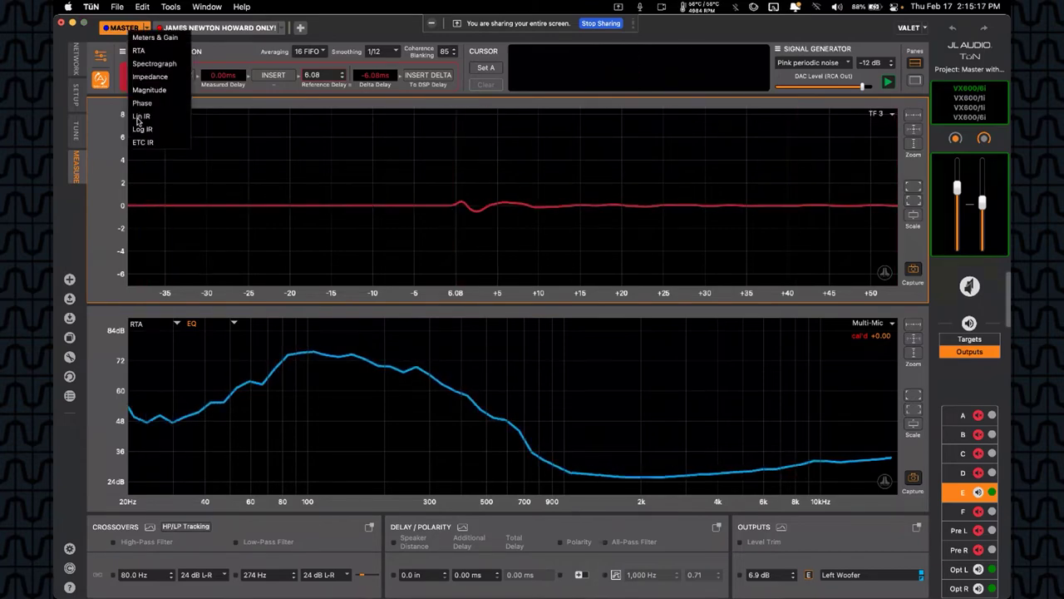
{"action": "left_click", "coordinate": [143, 129]}
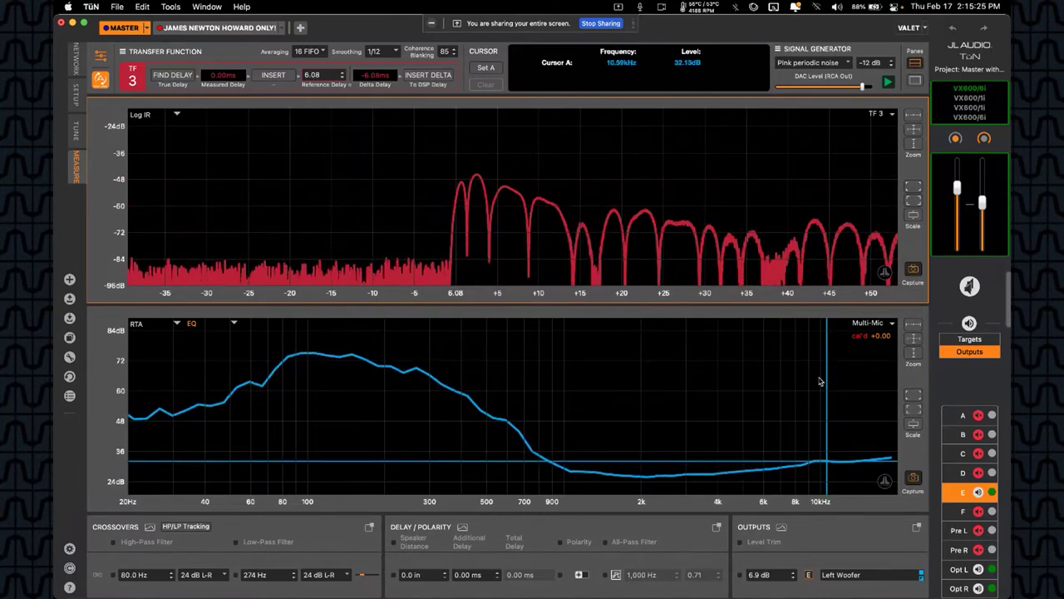
{"action": "left_click", "coordinate": [980, 511]}
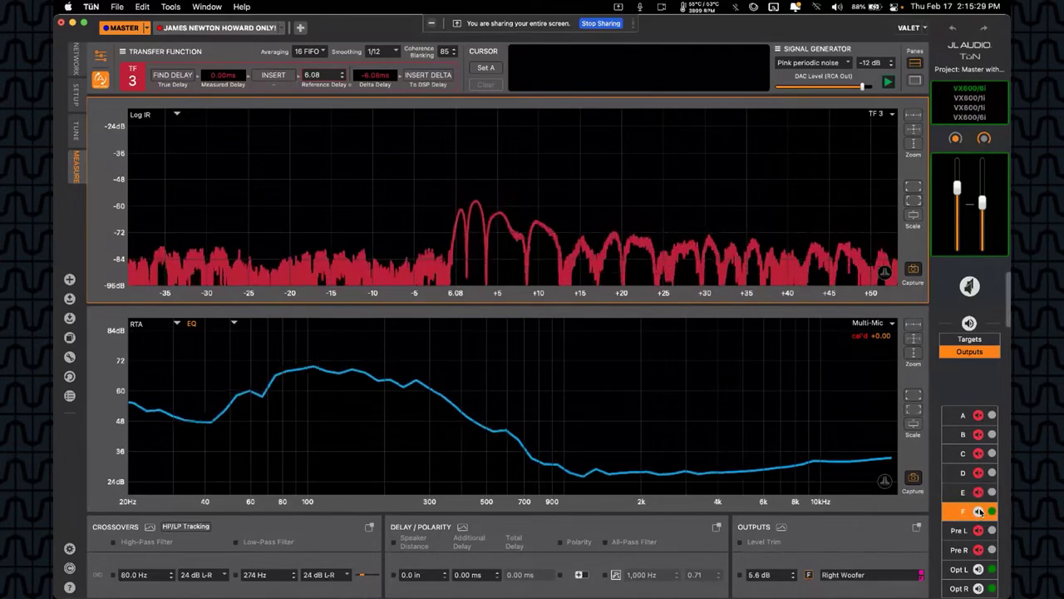
{"action": "left_click", "coordinate": [461, 276]}
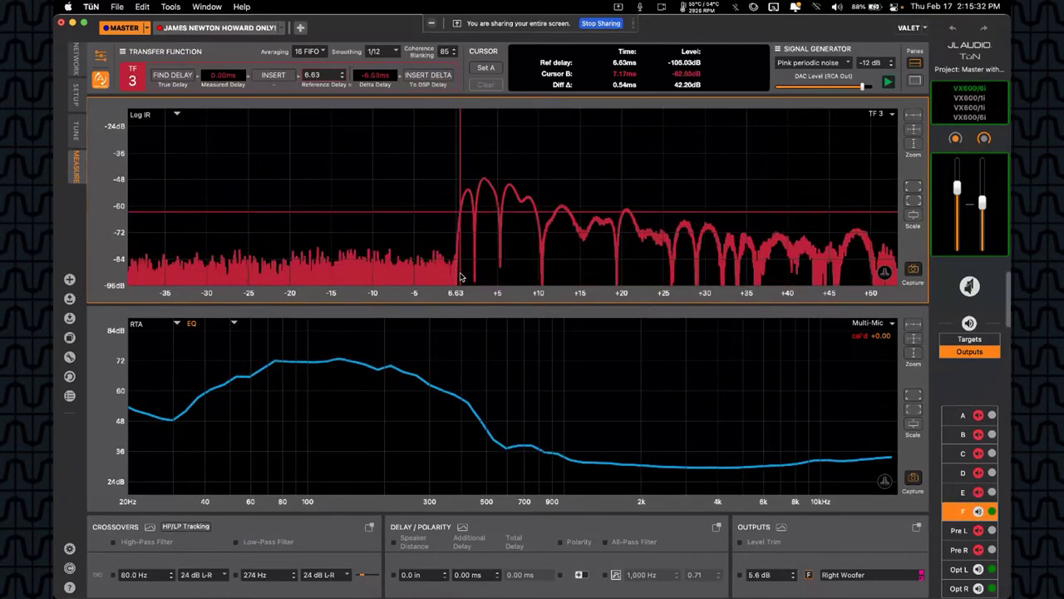
{"action": "left_click", "coordinate": [978, 513]}
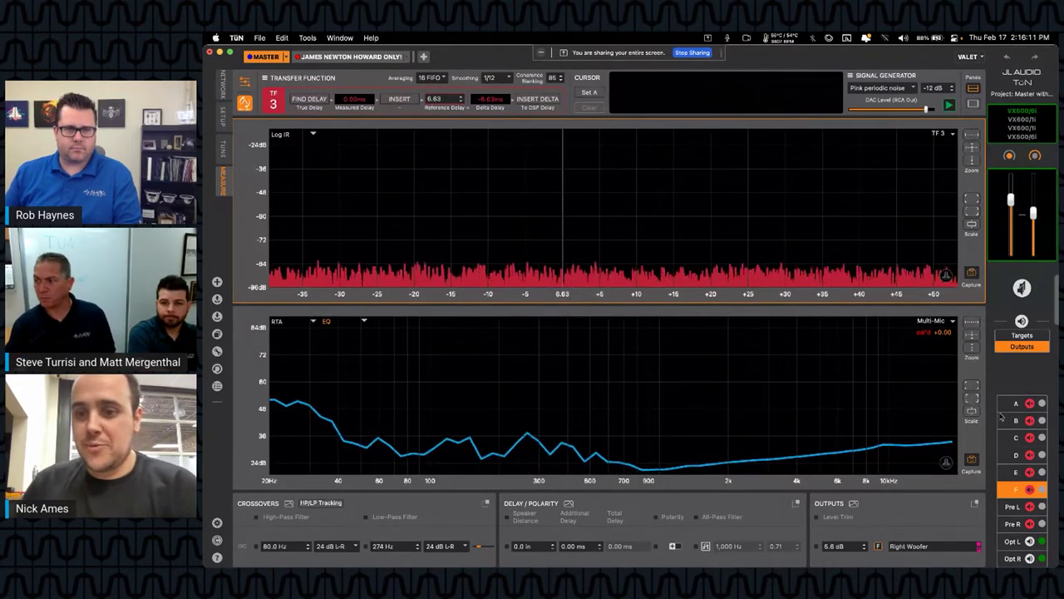
{"action": "left_click", "coordinate": [1030, 490]}
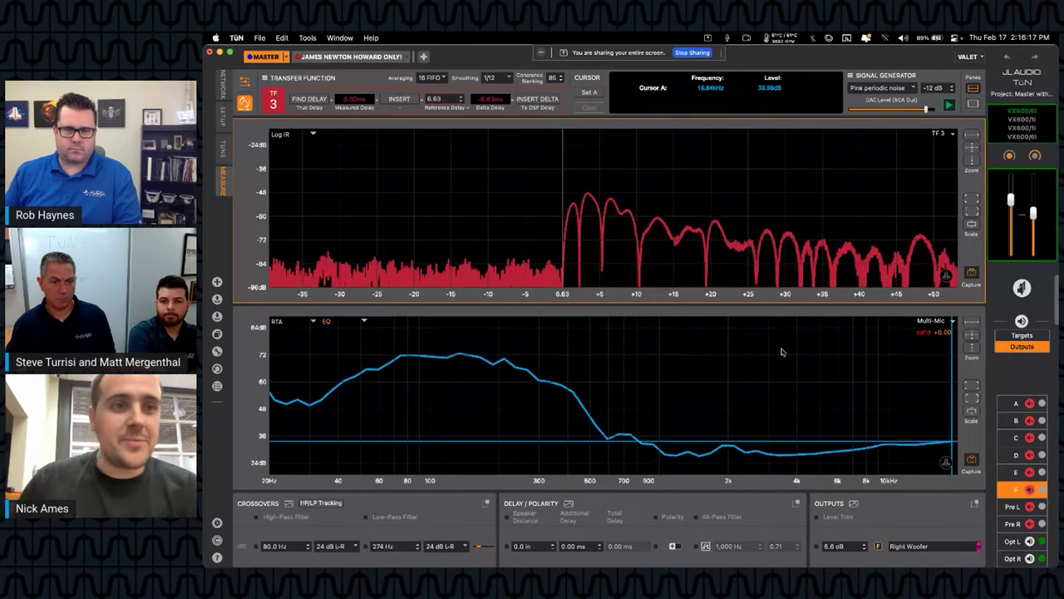
Open the slave 3 amplifier, measure its R Subwoofer output and set the reference delay to 8.41 ms at the impulse start
{"action": "left_click", "coordinate": [219, 90]}
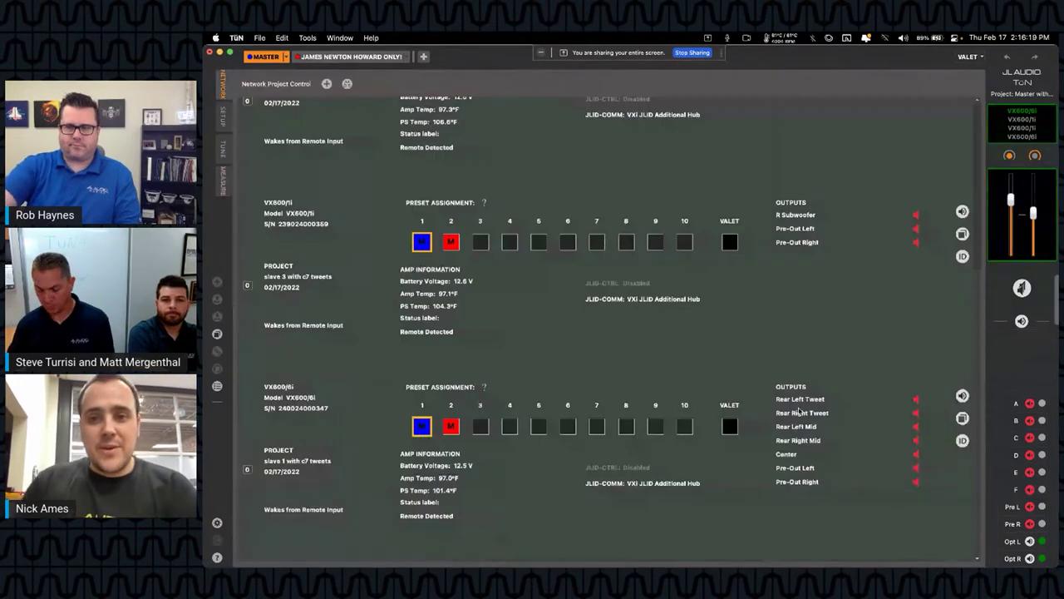
{"action": "double_click", "coordinate": [801, 294]}
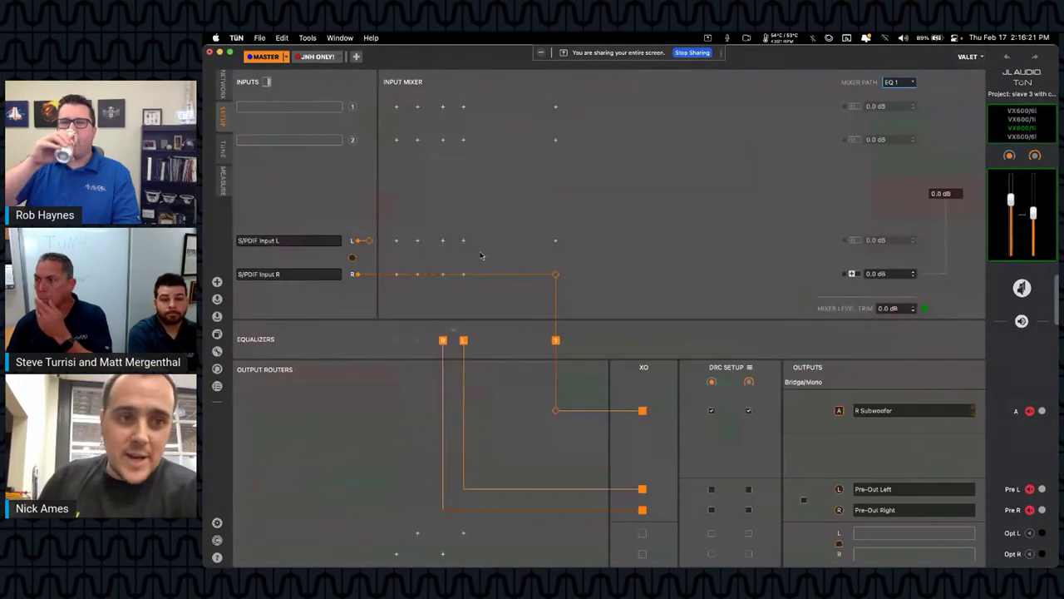
{"action": "left_click", "coordinate": [223, 179]}
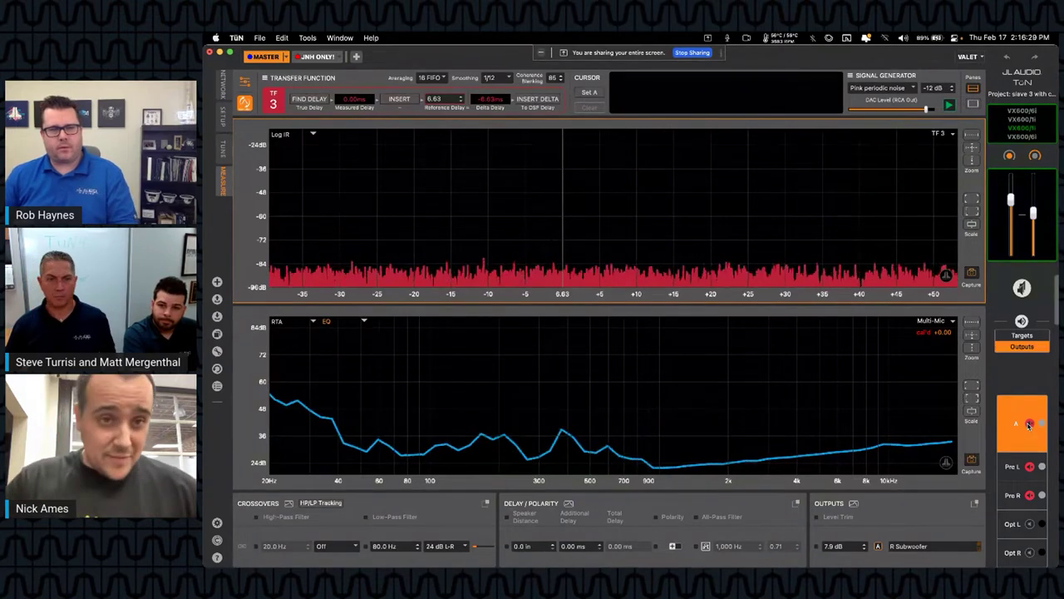
{"action": "left_click", "coordinate": [1029, 424]}
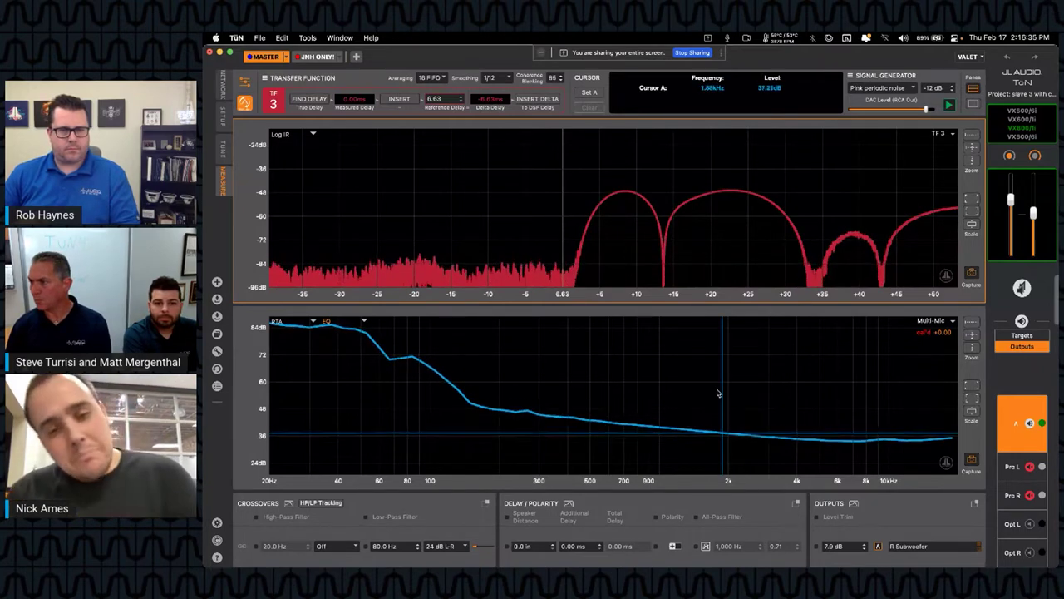
{"action": "left_click", "coordinate": [577, 267]}
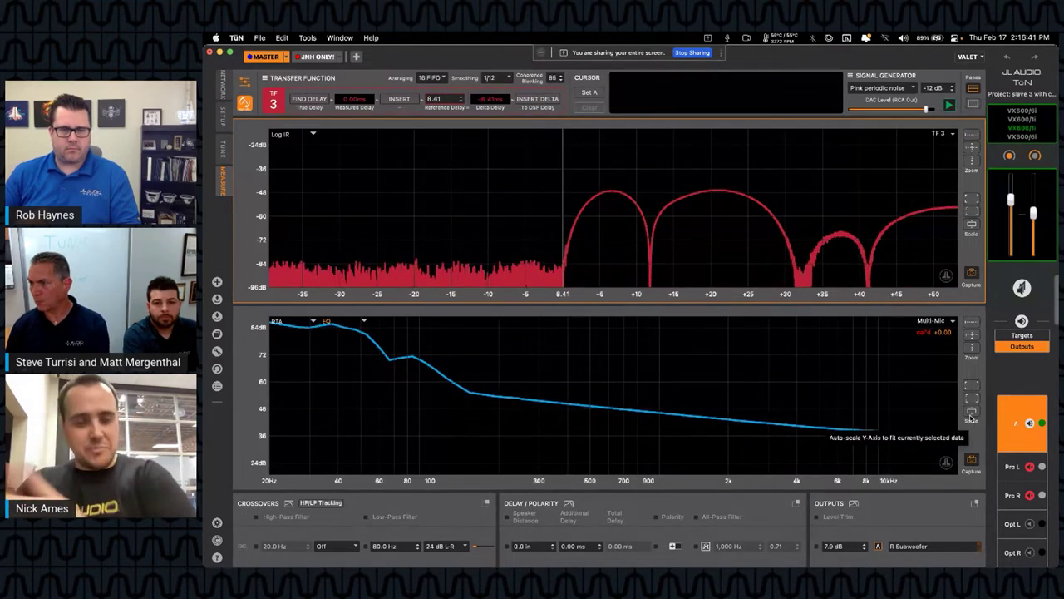
{"action": "left_click", "coordinate": [1031, 424]}
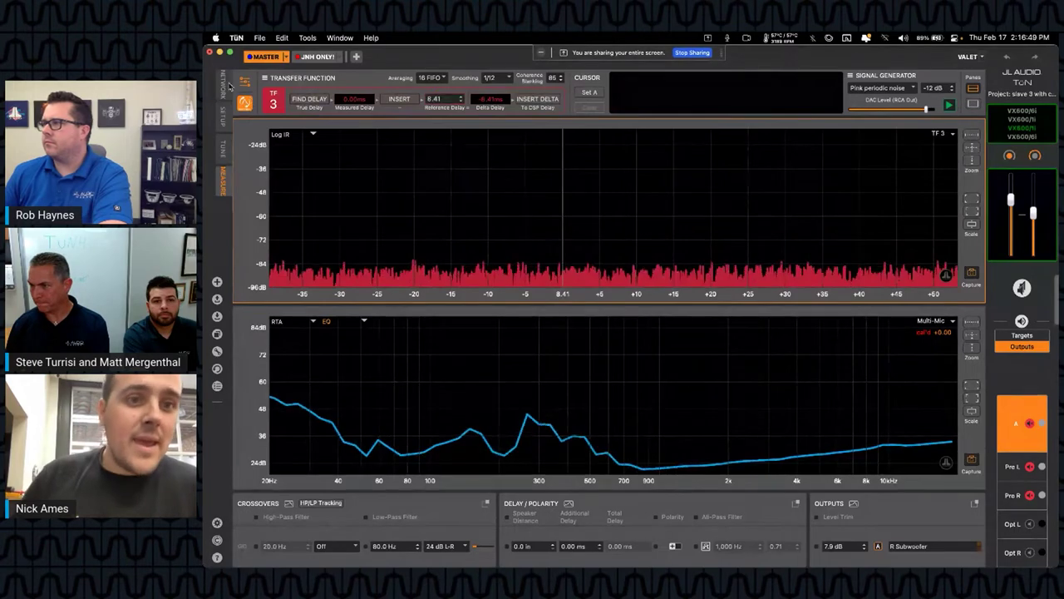
Open the Slave 2 amplifier and measure its L Subwoofer output against the 8.41 ms reference delay
{"action": "left_click", "coordinate": [225, 85]}
{"action": "scroll", "coordinate": [549, 197], "scroll_direction": "up", "scroll_amount": 5}
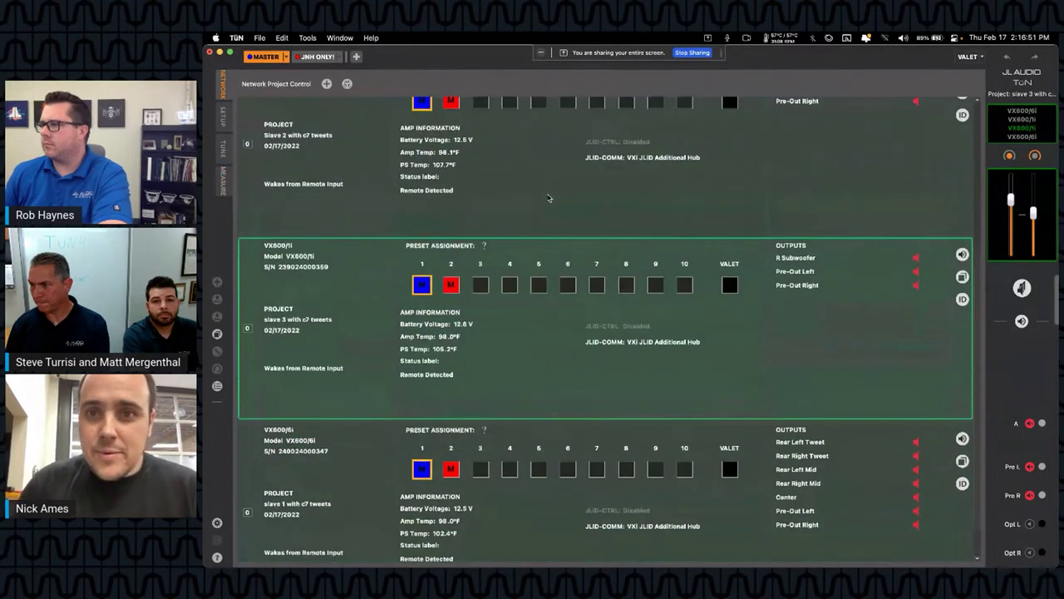
{"action": "double_click", "coordinate": [542, 369]}
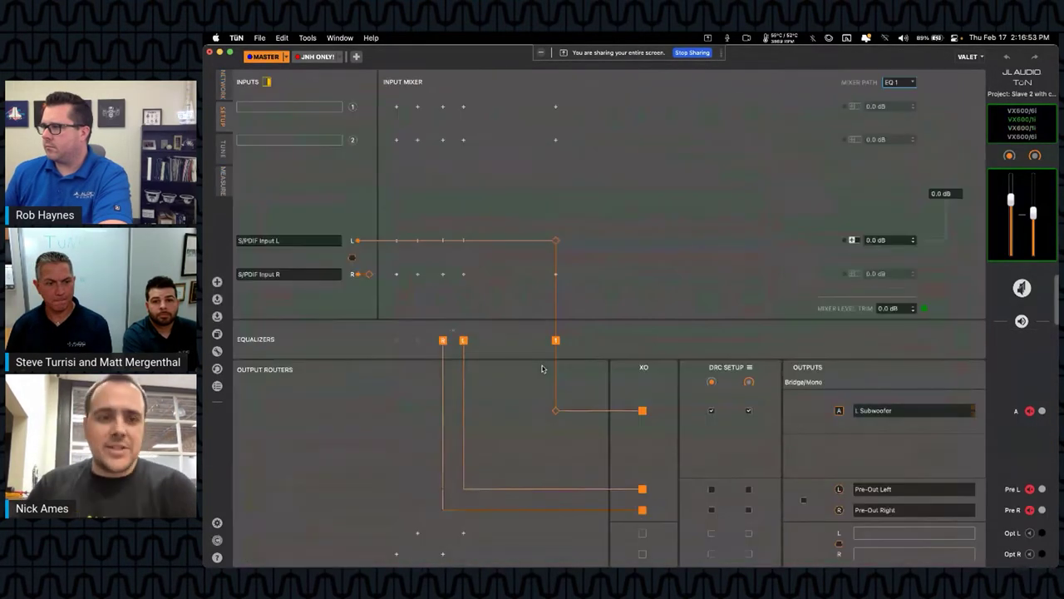
{"action": "left_click", "coordinate": [223, 183]}
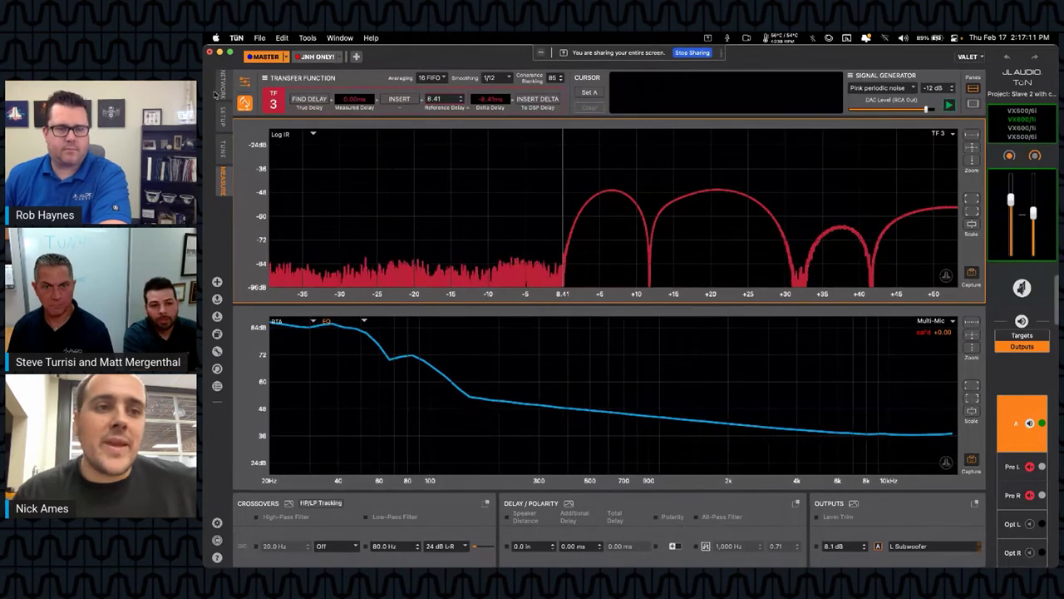
Review the output mute states of all amplifiers in the network overview and mute the R Subwoofer output
{"action": "left_click", "coordinate": [219, 87]}
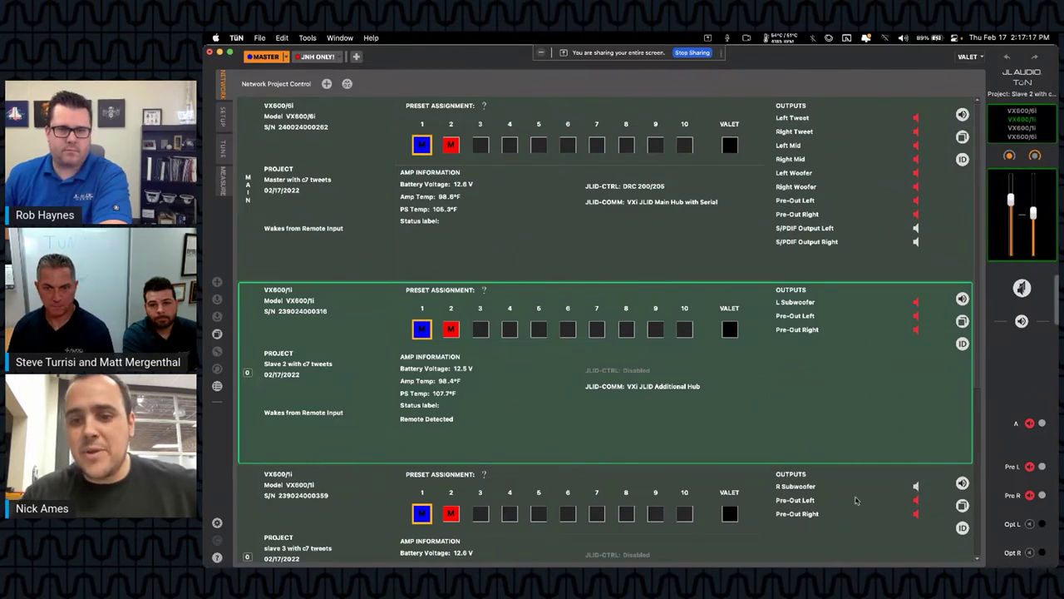
{"action": "scroll", "coordinate": [857, 500], "scroll_direction": "down", "scroll_amount": 5}
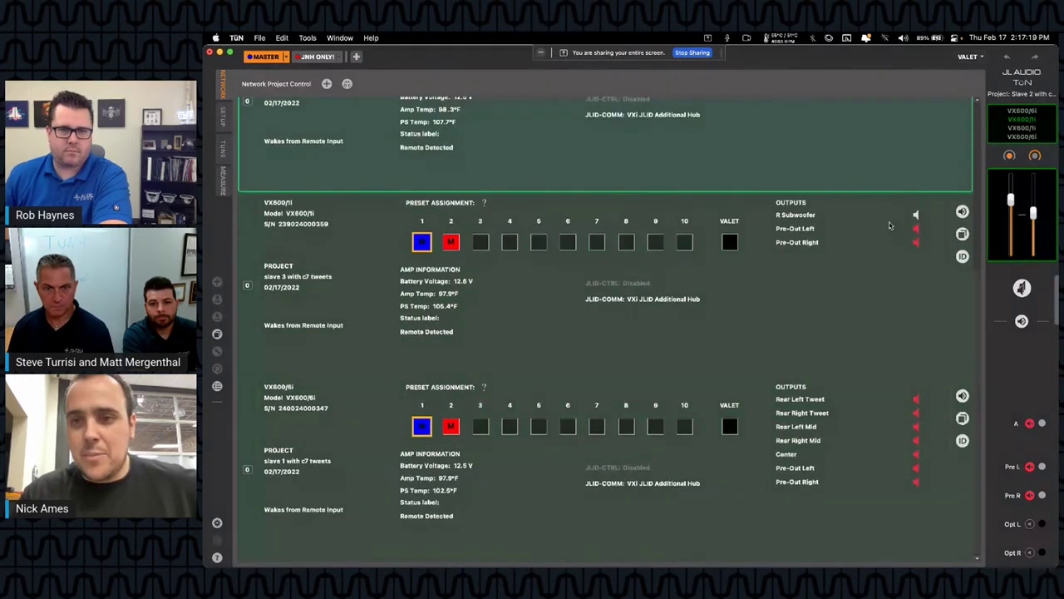
{"action": "scroll", "coordinate": [383, 237], "scroll_direction": "up", "scroll_amount": 5}
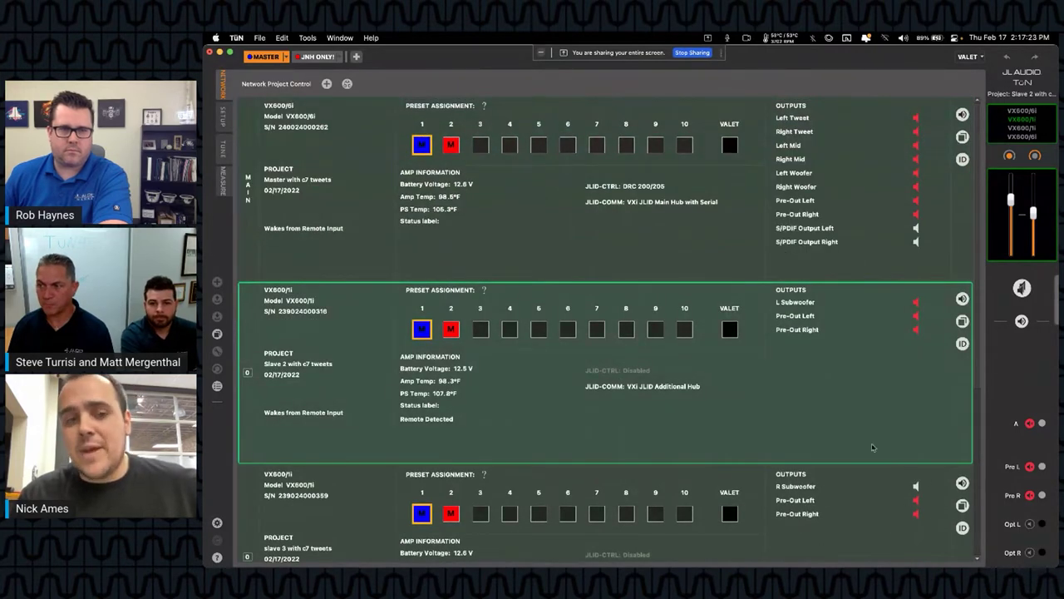
{"action": "left_click", "coordinate": [222, 178]}
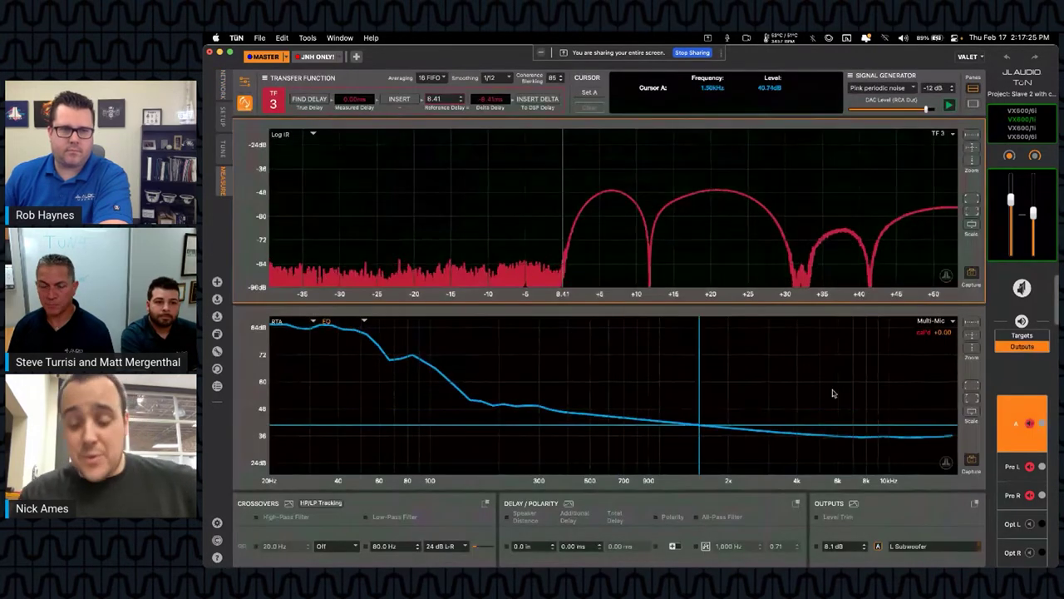
{"action": "left_click", "coordinate": [221, 83]}
{"action": "scroll", "coordinate": [713, 412], "scroll_direction": "down", "scroll_amount": 1}
{"action": "scroll", "coordinate": [712, 413], "scroll_direction": "down", "scroll_amount": 3}
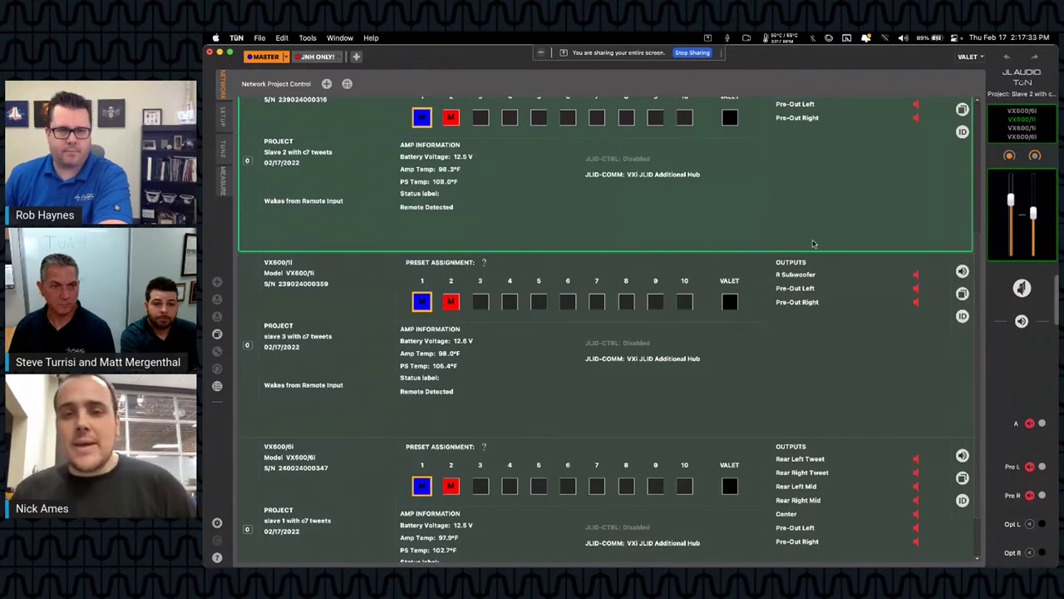
{"action": "scroll", "coordinate": [826, 203], "scroll_direction": "up", "scroll_amount": 2}
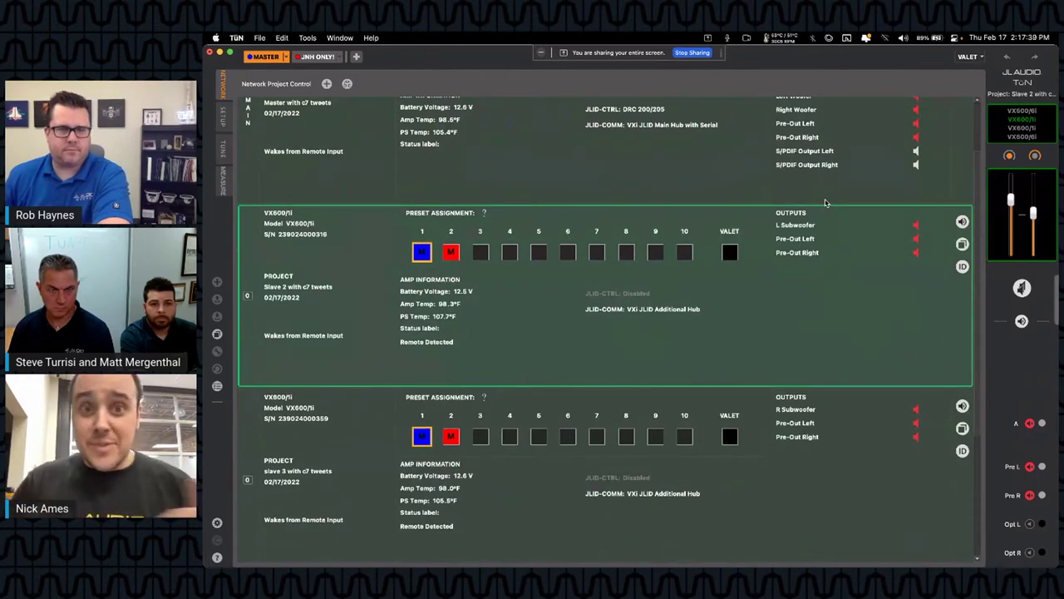
{"action": "scroll", "coordinate": [825, 203], "scroll_direction": "up", "scroll_amount": 1}
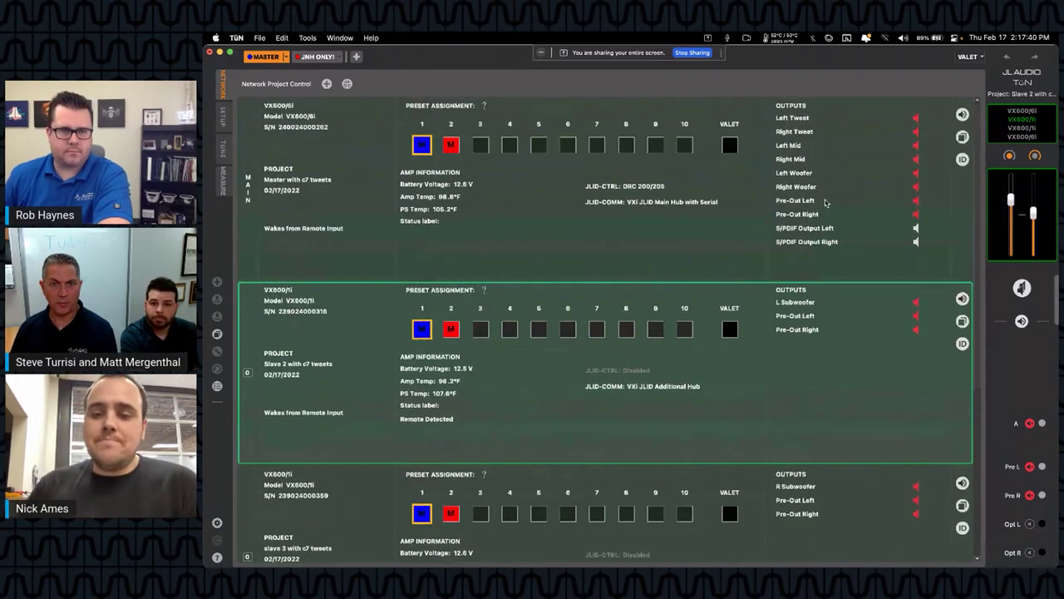
Return to the master amplifier's measurement and set the Left Tweet's additional delay to 4.26 ms, aligning its impulse with the 8.41 ms reference
{"action": "left_click", "coordinate": [660, 233]}
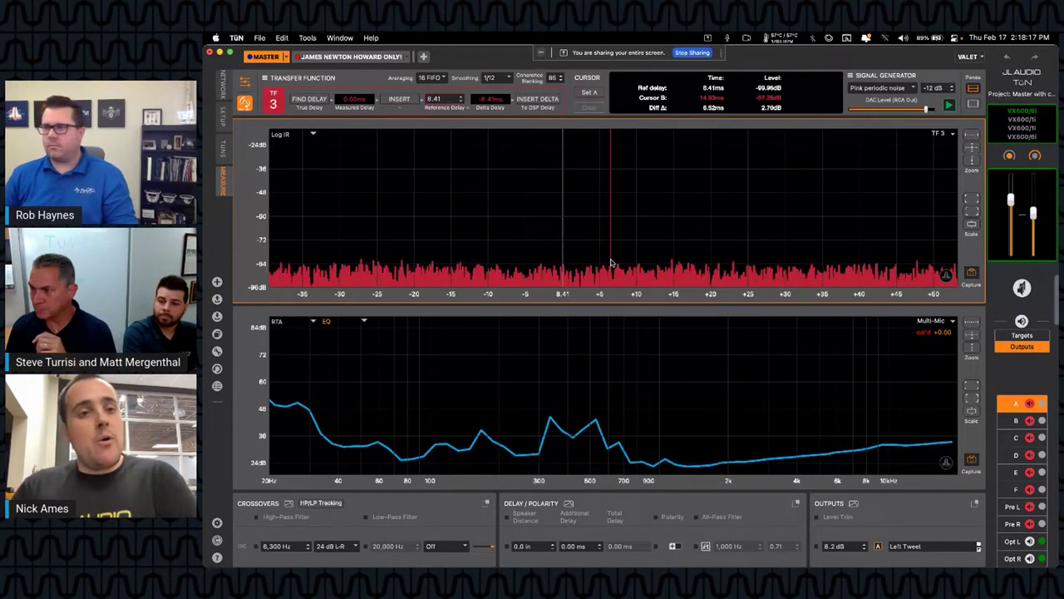
{"action": "left_click", "coordinate": [453, 98]}
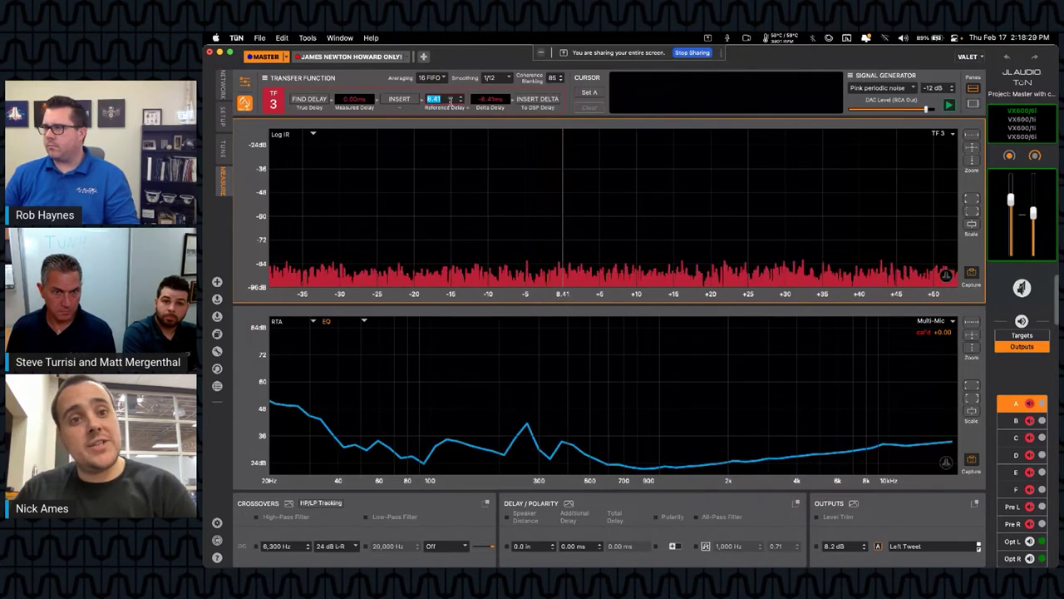
{"action": "left_click_drag", "start_coordinate": [447, 98], "coordinate": [420, 98]}
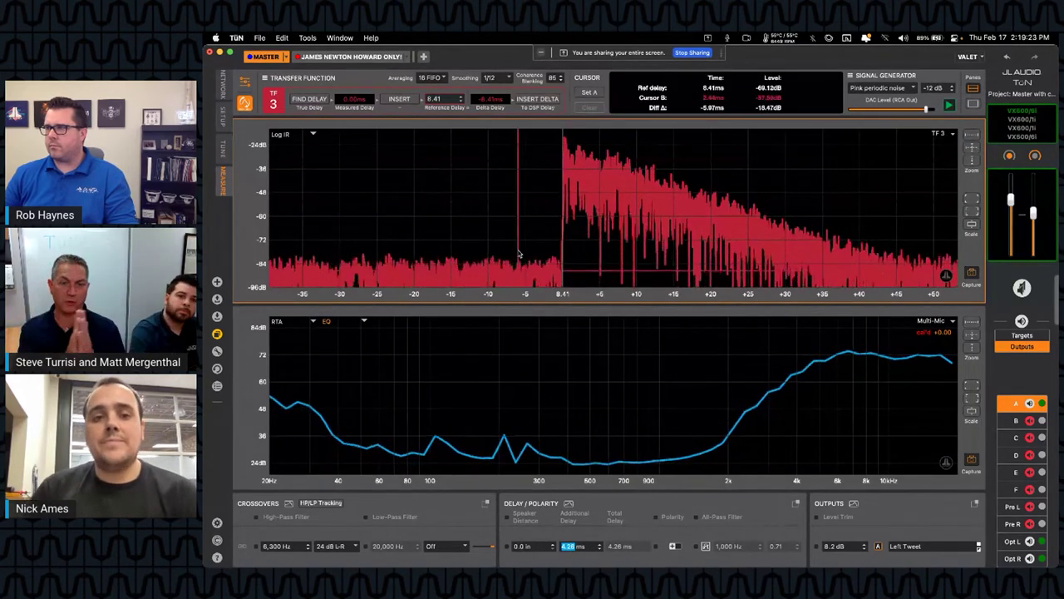
{"action": "left_click", "coordinate": [571, 543]}
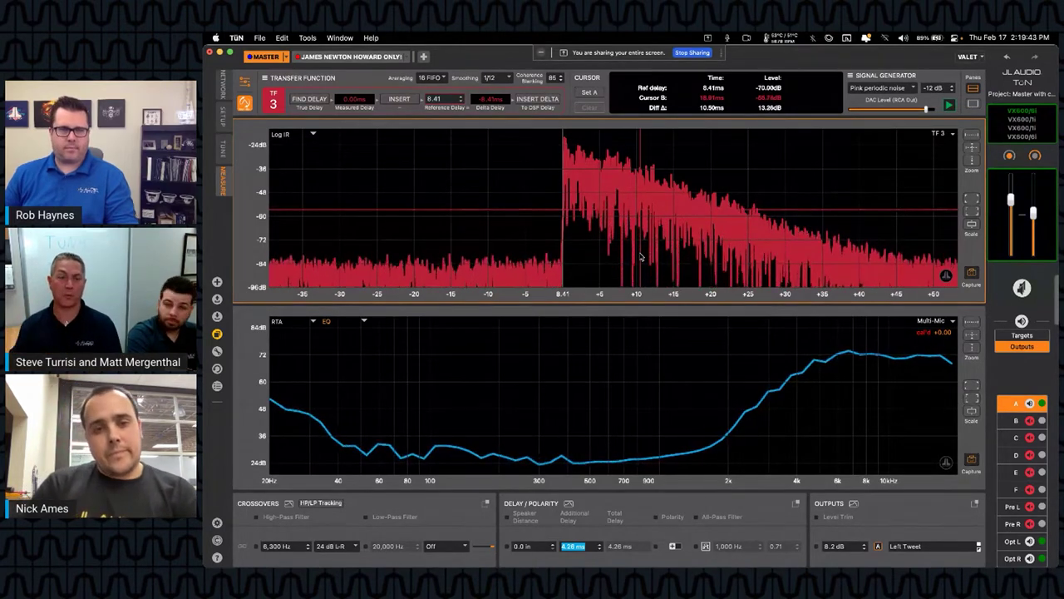
Align the Right Tweet, Left Mid and Right Mid impulses with the 8.41 ms reference using additional delays of 3.09, 3.98 and 2.54 ms
{"action": "left_click", "coordinate": [1031, 421]}
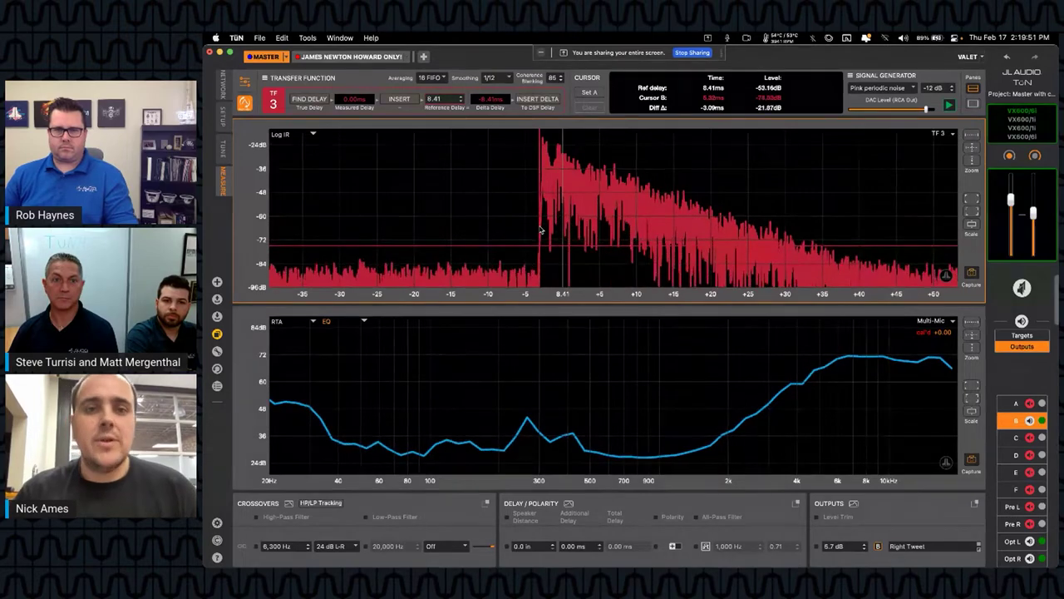
{"action": "left_click_drag", "start_coordinate": [540, 230], "coordinate": [580, 229]}
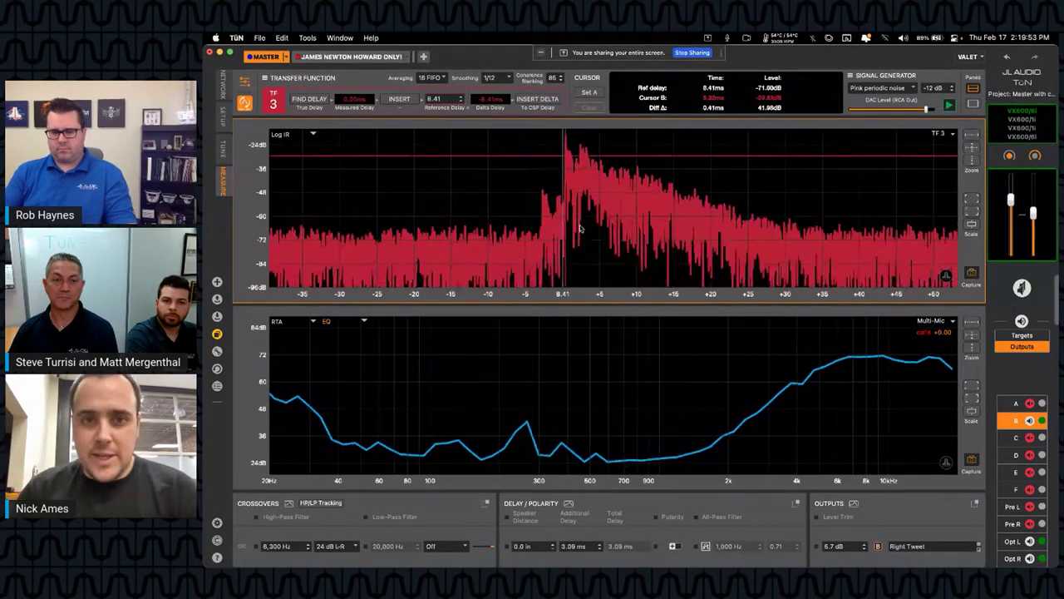
{"action": "left_click", "coordinate": [1029, 439]}
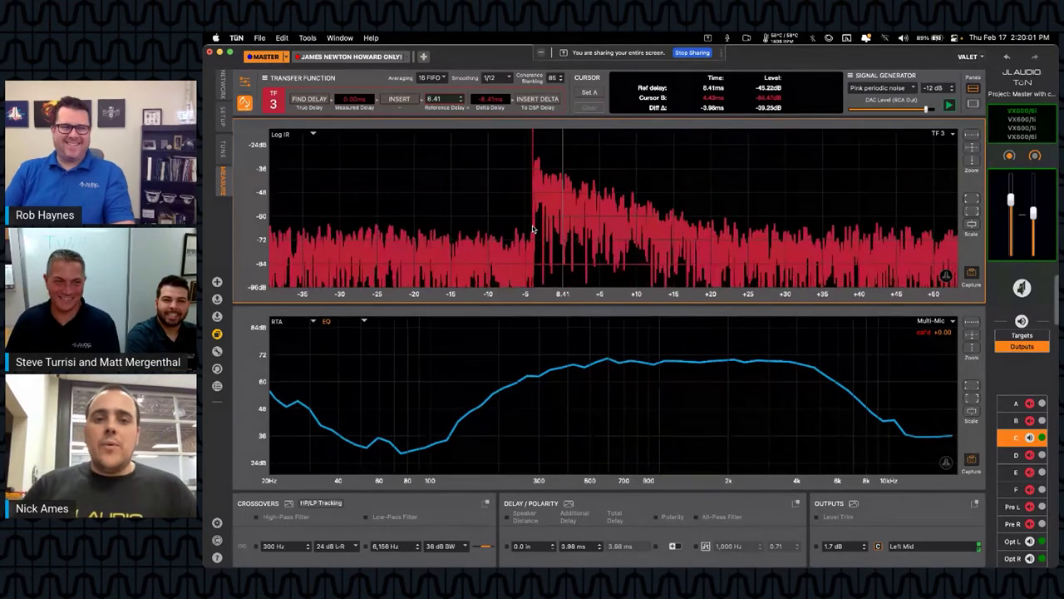
{"action": "left_click", "coordinate": [1029, 456]}
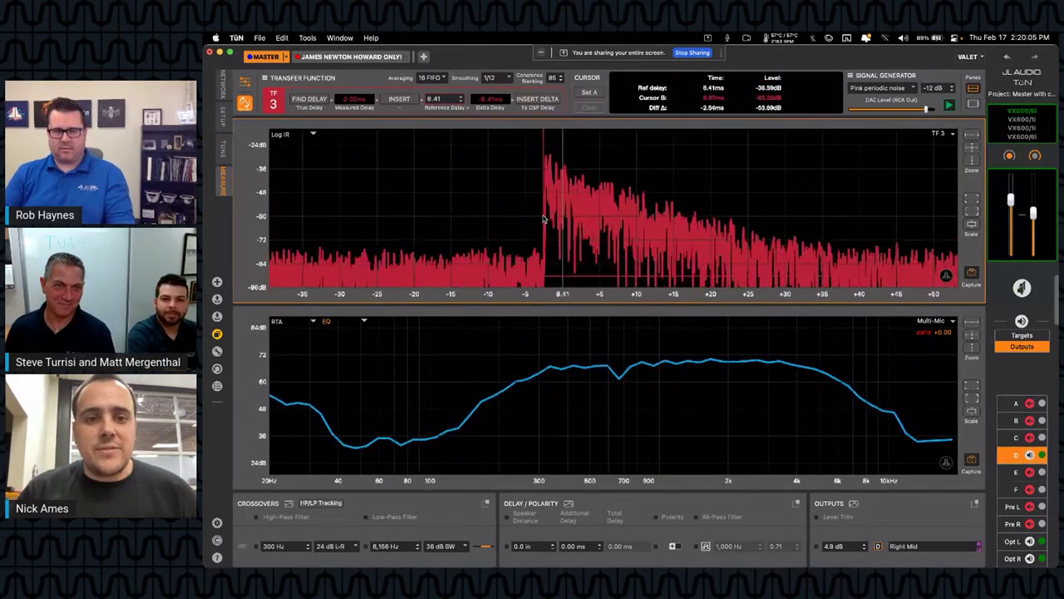
{"action": "left_click", "coordinate": [592, 191]}
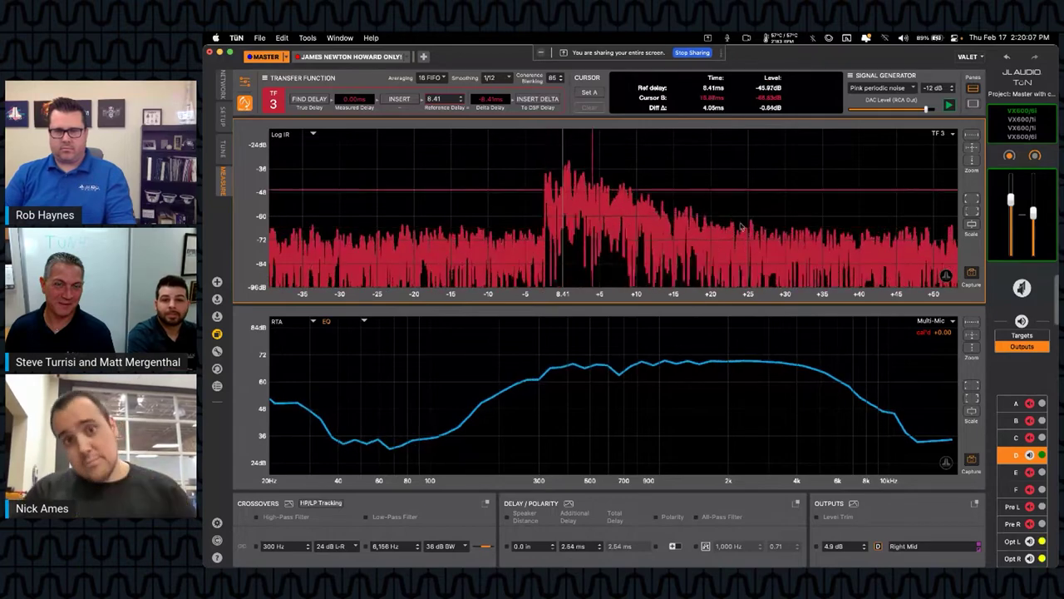
Align the Left Woofer and Right Woofer impulses with the 8.41 ms reference using additional delays of 3.02 and 1.72 ms
{"action": "left_click", "coordinate": [1029, 473]}
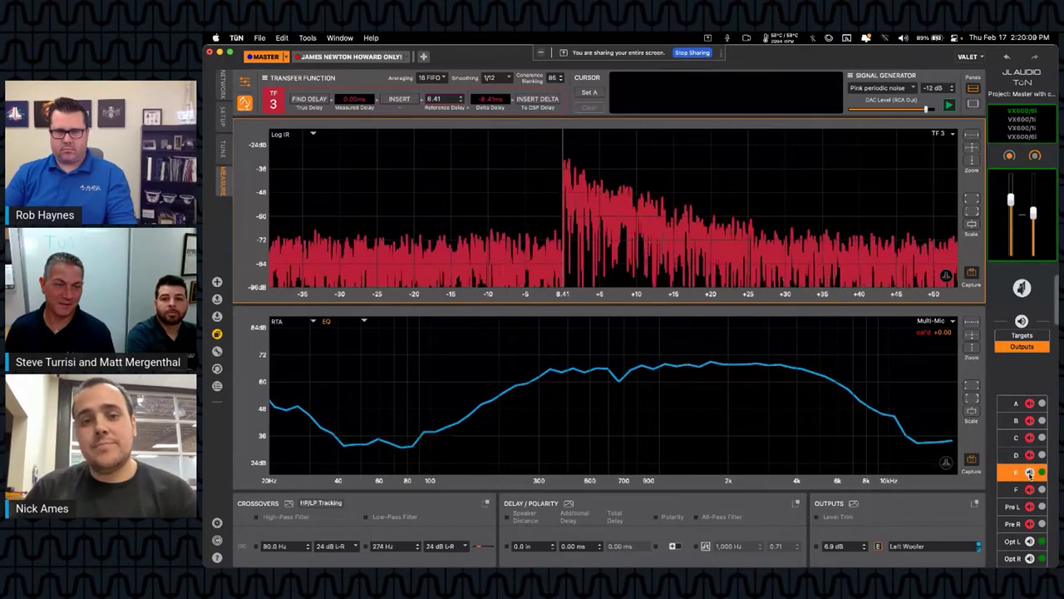
{"action": "left_click", "coordinate": [540, 269]}
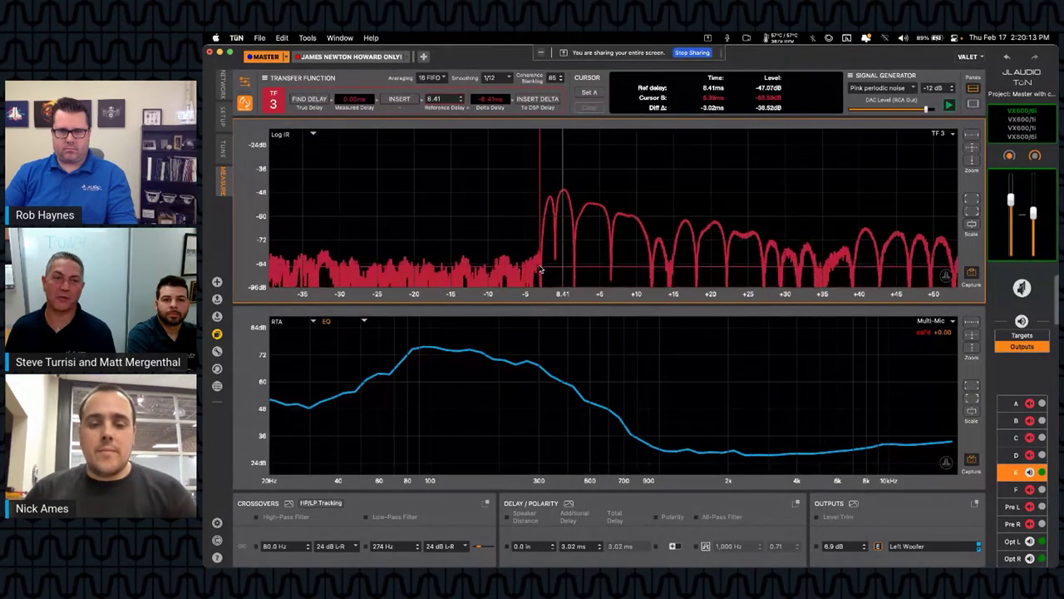
{"action": "left_click", "coordinate": [1029, 491]}
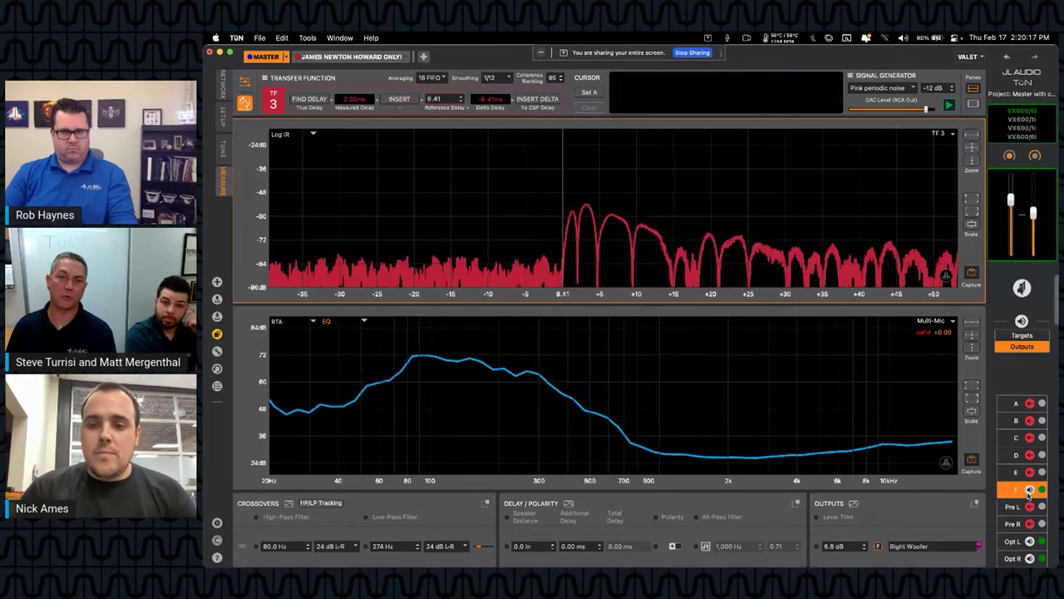
{"action": "left_click", "coordinate": [548, 263]}
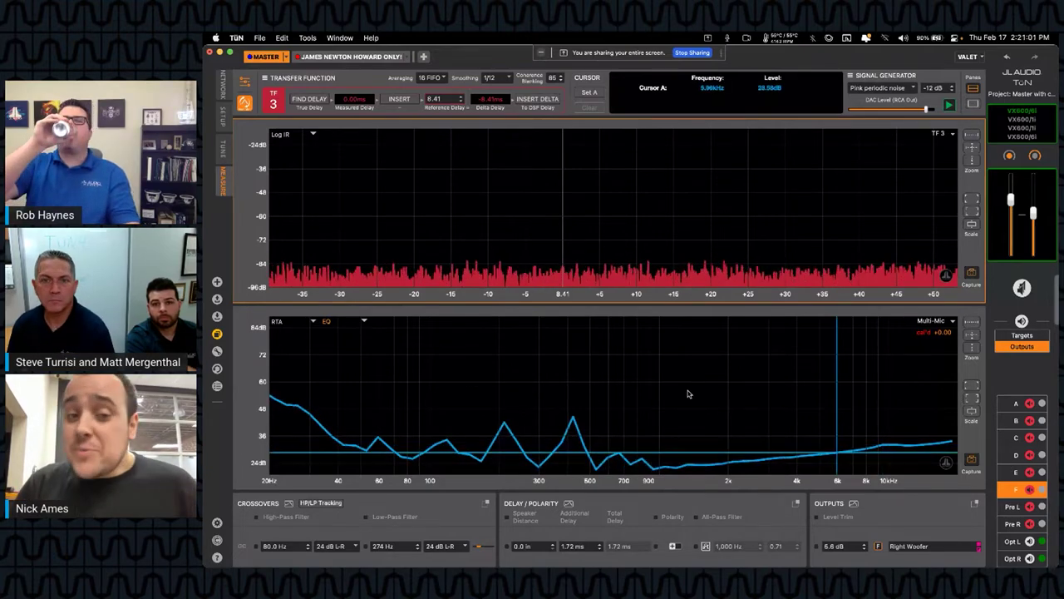
Change the upper graph from Log IR to Phase and play only the Left Woofer output
{"action": "left_click", "coordinate": [289, 135]}
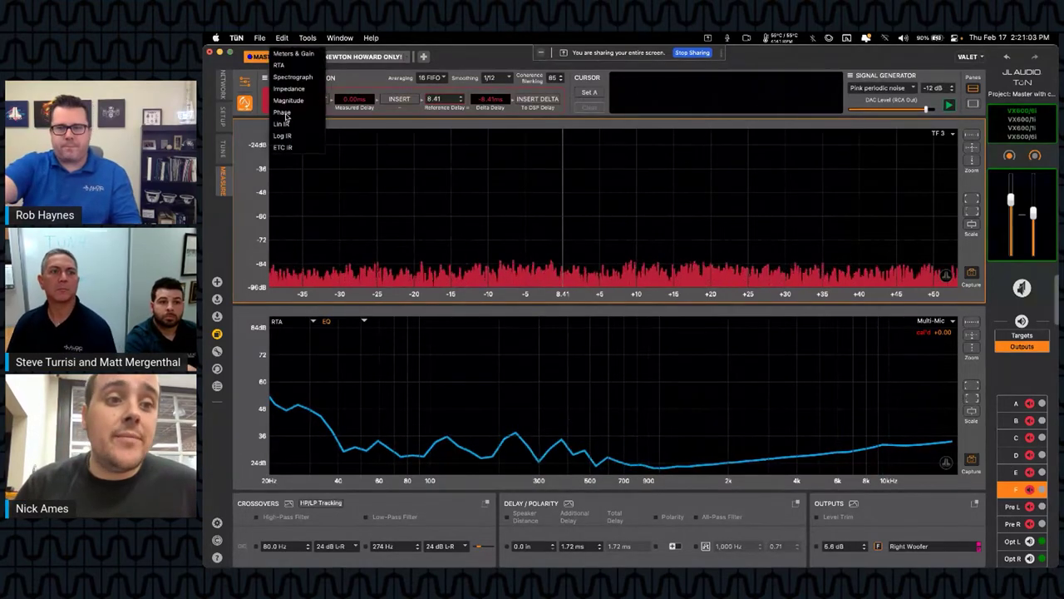
{"action": "left_click", "coordinate": [285, 114]}
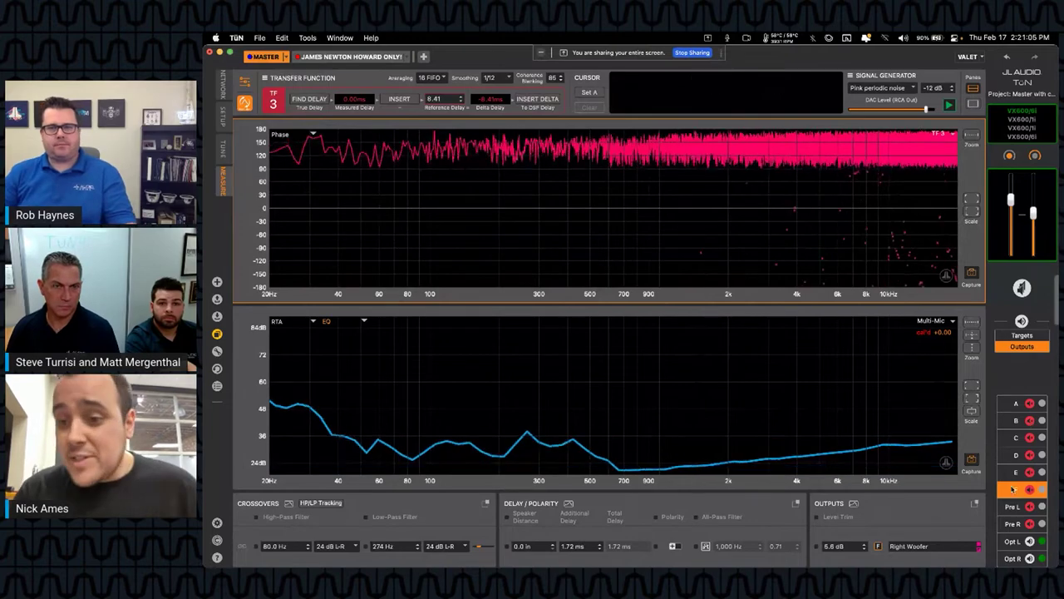
{"action": "left_click", "coordinate": [1016, 471]}
{"action": "left_click", "coordinate": [1027, 456]}
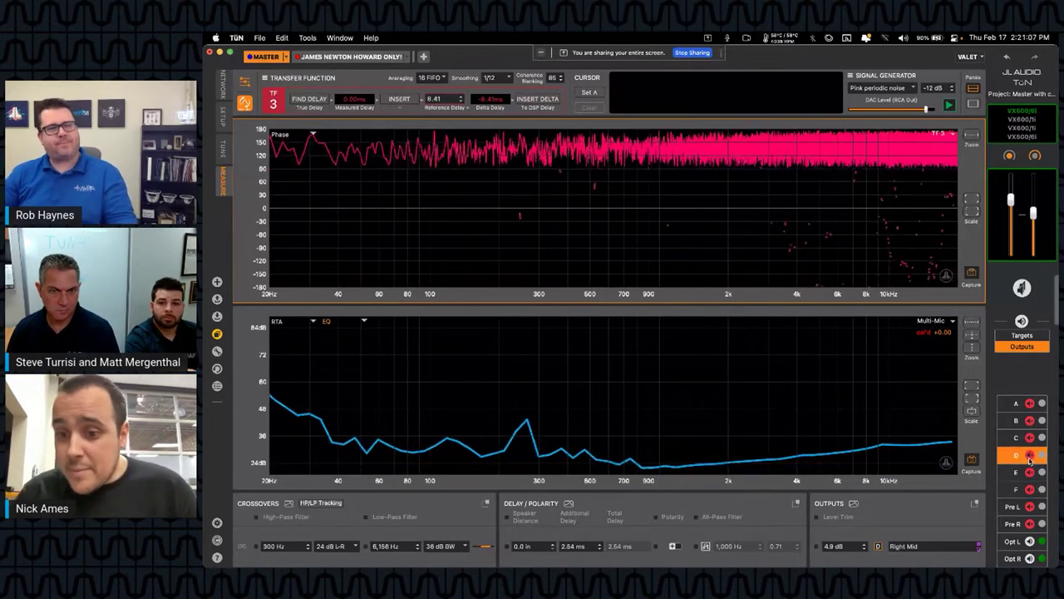
{"action": "left_click", "coordinate": [1029, 456]}
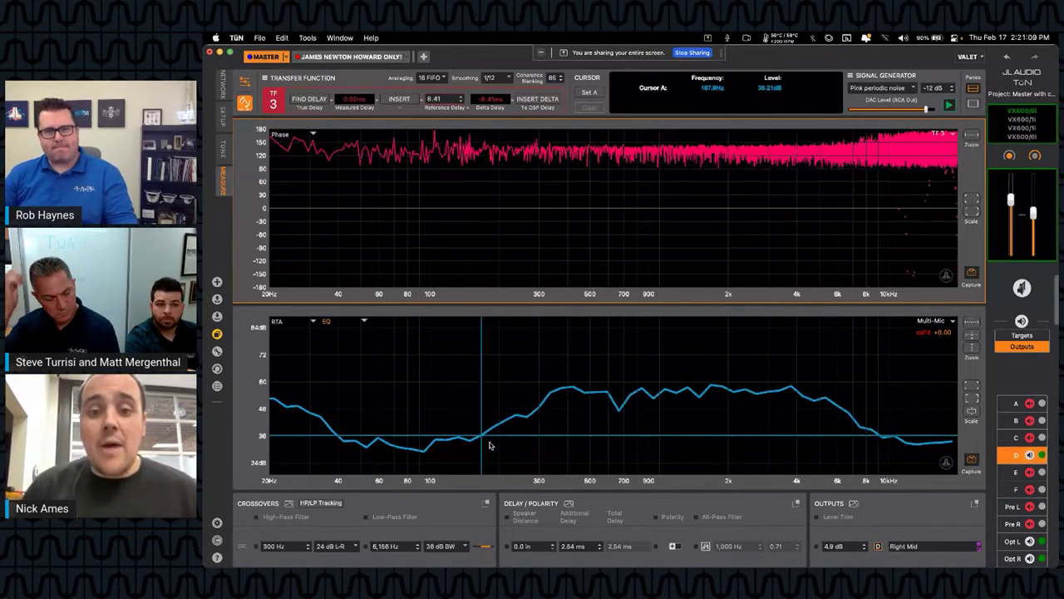
{"action": "left_click", "coordinate": [1019, 488]}
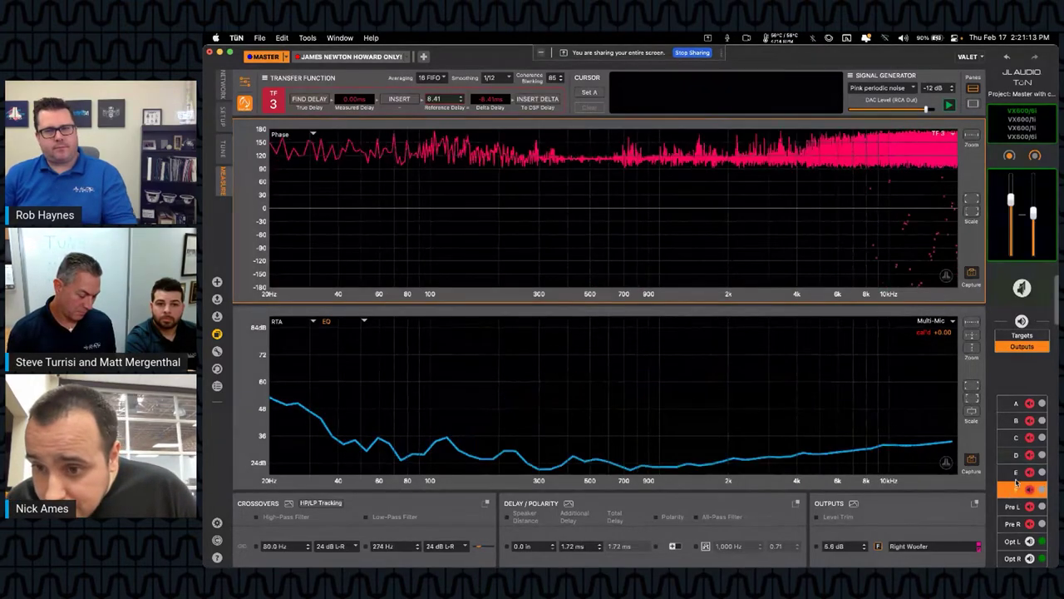
{"action": "left_click", "coordinate": [1017, 472]}
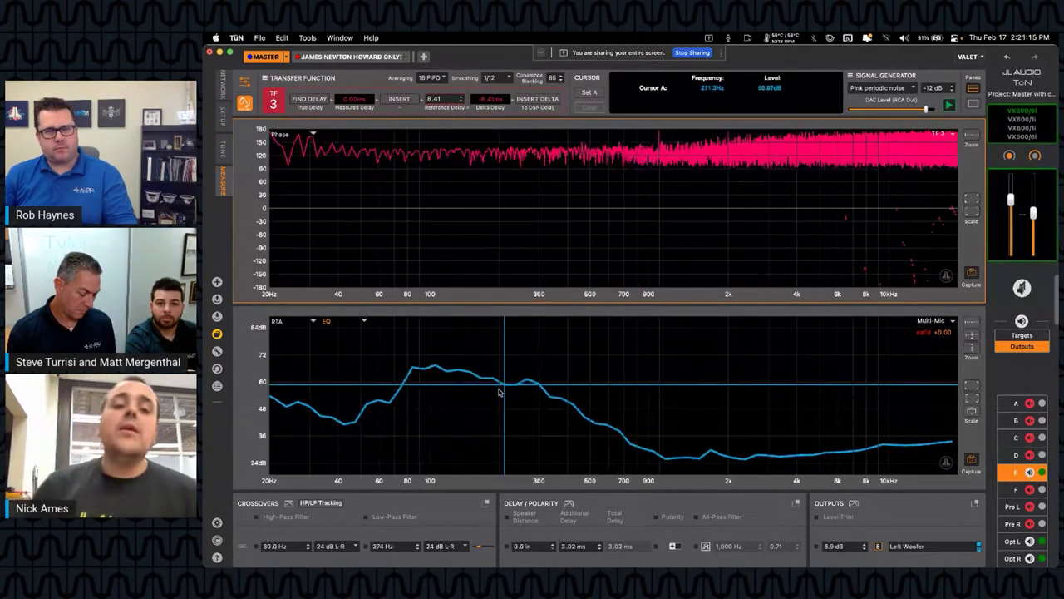
{"action": "left_click", "coordinate": [550, 414]}
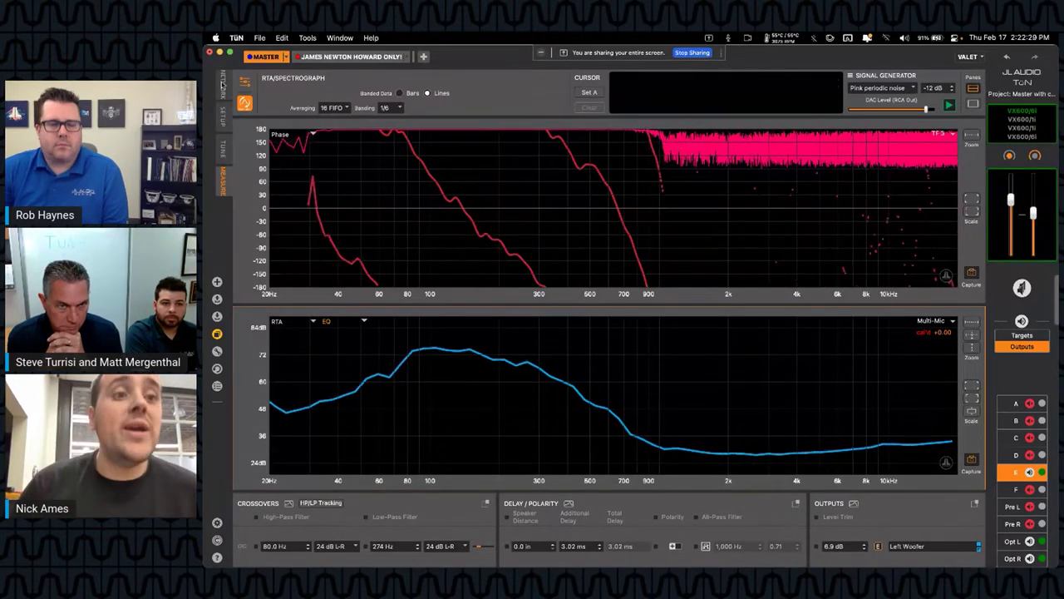
Review TF 3's microphone and reference input routing in the measurement setup, then close the settings
{"action": "key", "text": "super+comma"}
{"action": "left_click", "coordinate": [550, 112]}
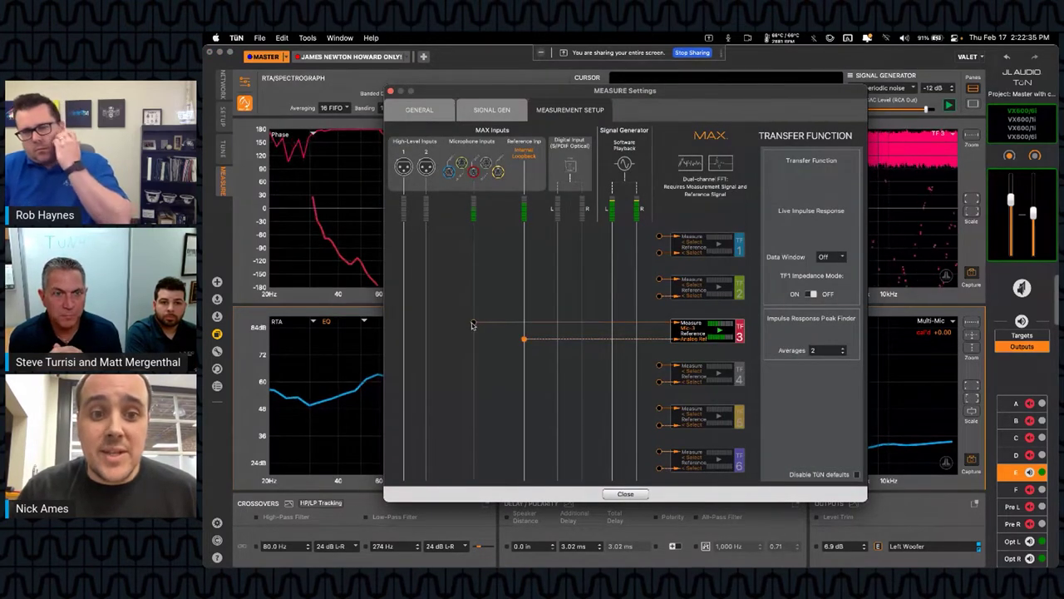
{"action": "left_click_drag", "start_coordinate": [525, 323], "coordinate": [675, 330]}
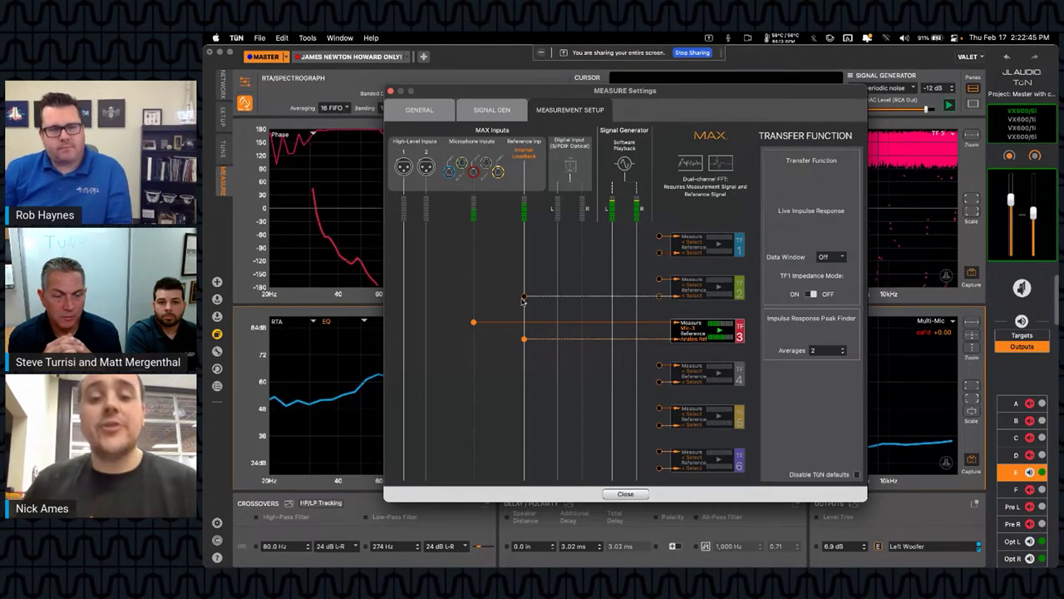
{"action": "left_click", "coordinate": [626, 495]}
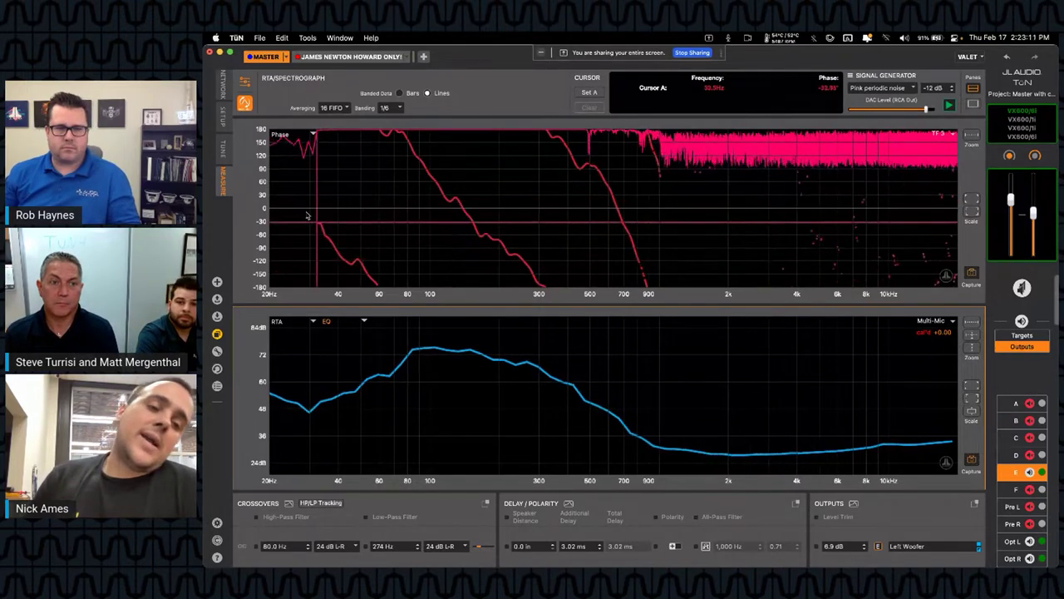
Trace the Left Woofer's phase curve and its wraps across the frequency range with the graph cursor
{"action": "left_click", "coordinate": [453, 217]}
{"action": "left_click", "coordinate": [467, 222]}
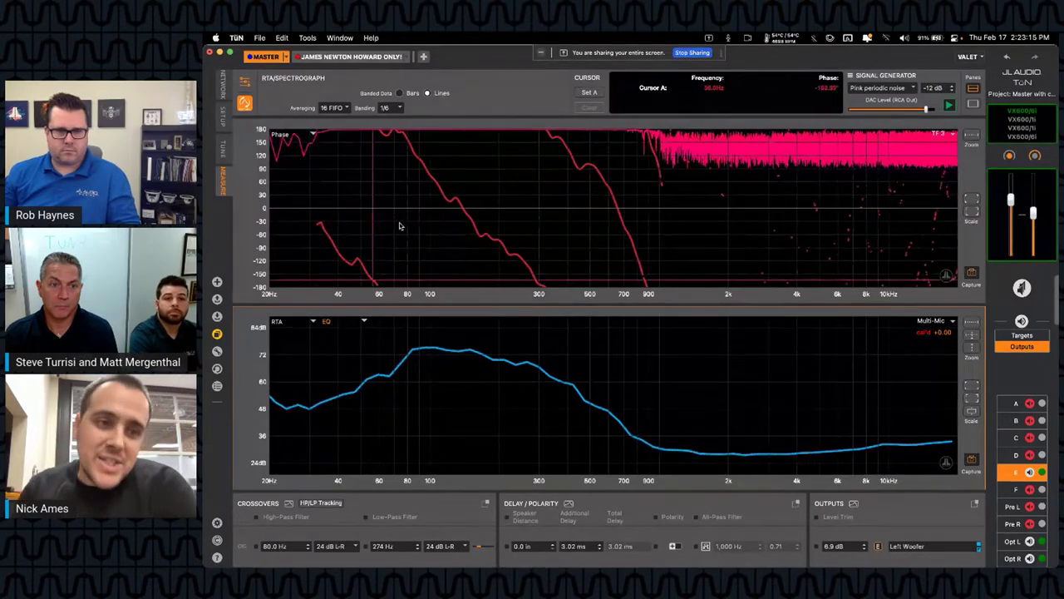
{"action": "left_click", "coordinate": [498, 237]}
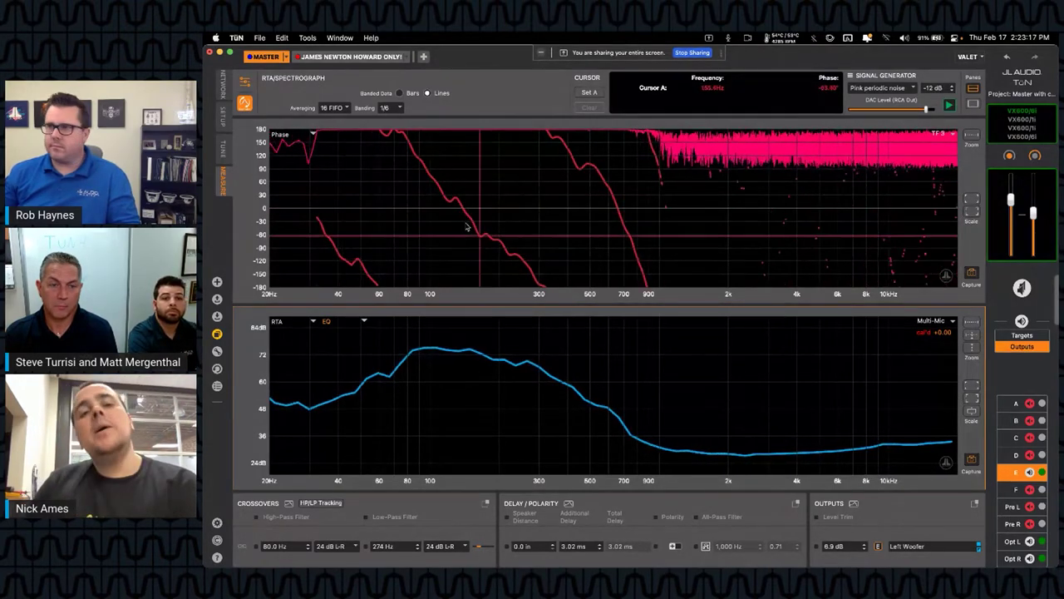
{"action": "left_click", "coordinate": [477, 221]}
{"action": "left_click", "coordinate": [471, 214]}
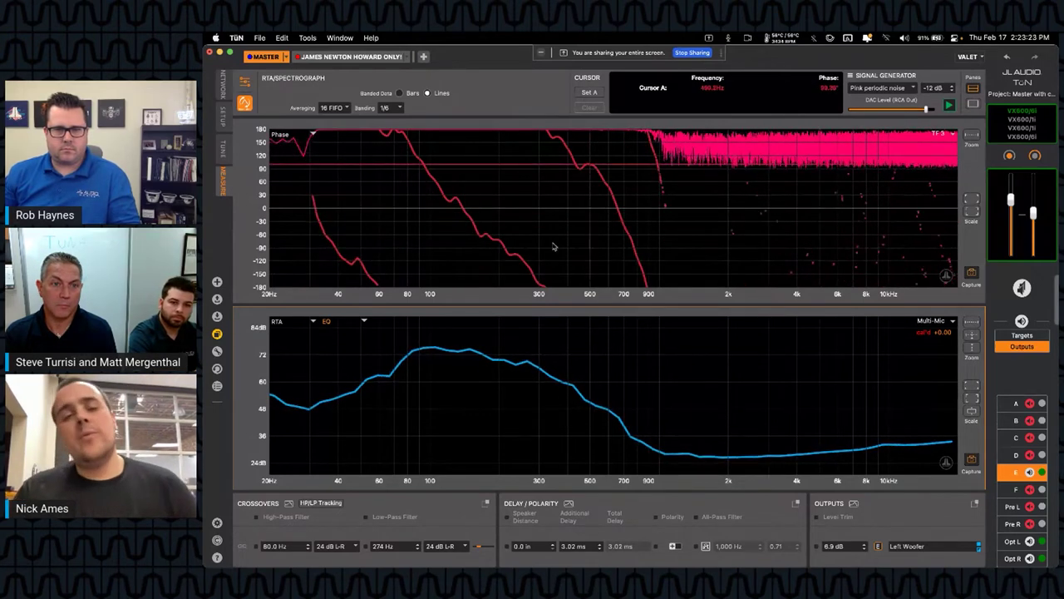
{"action": "left_click", "coordinate": [507, 221]}
{"action": "left_click", "coordinate": [552, 237]}
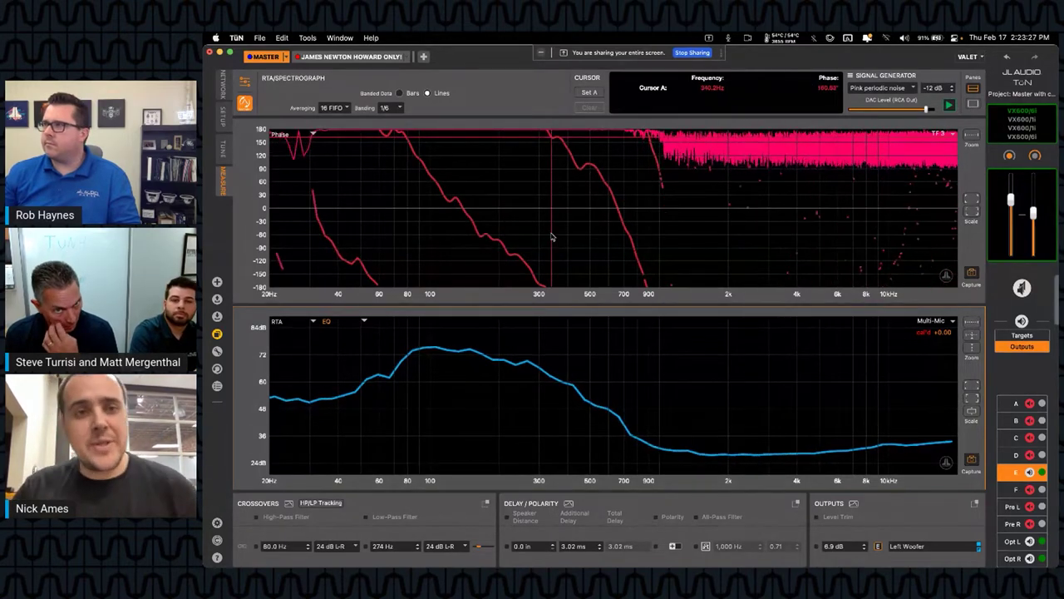
{"action": "left_click", "coordinate": [325, 220]}
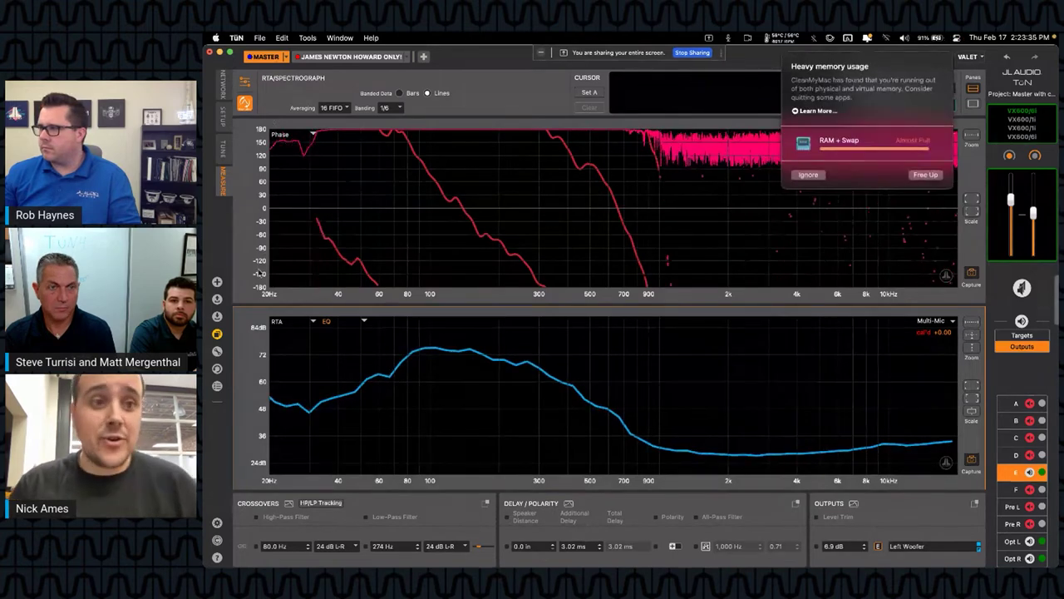
Dismiss the memory usage alert and capture the Left Woofer's RTA and phase traces, keeping the suggested names
{"action": "left_click", "coordinate": [803, 176]}
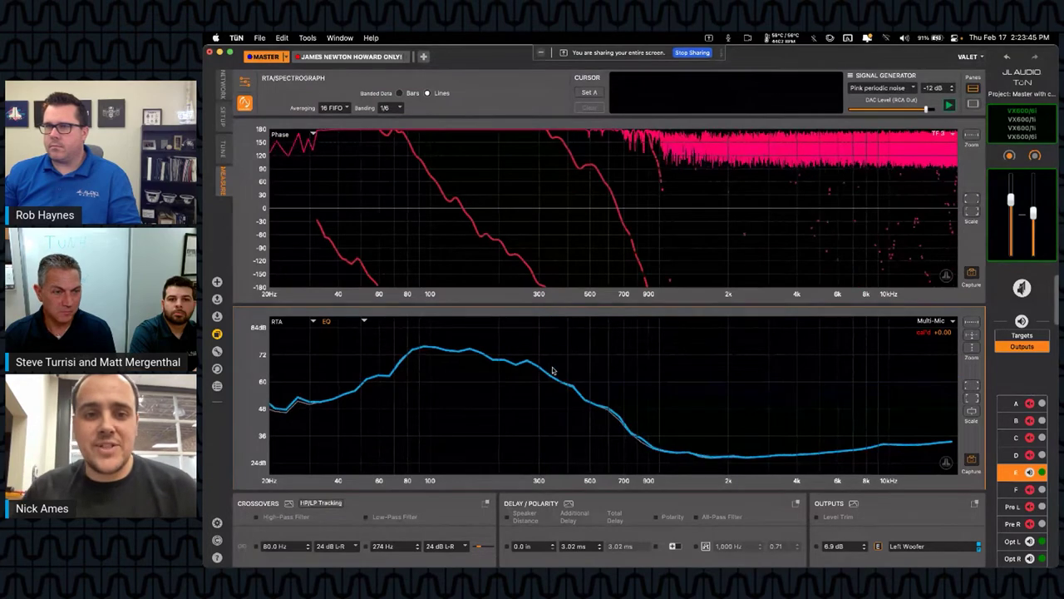
{"action": "left_click", "coordinate": [616, 263]}
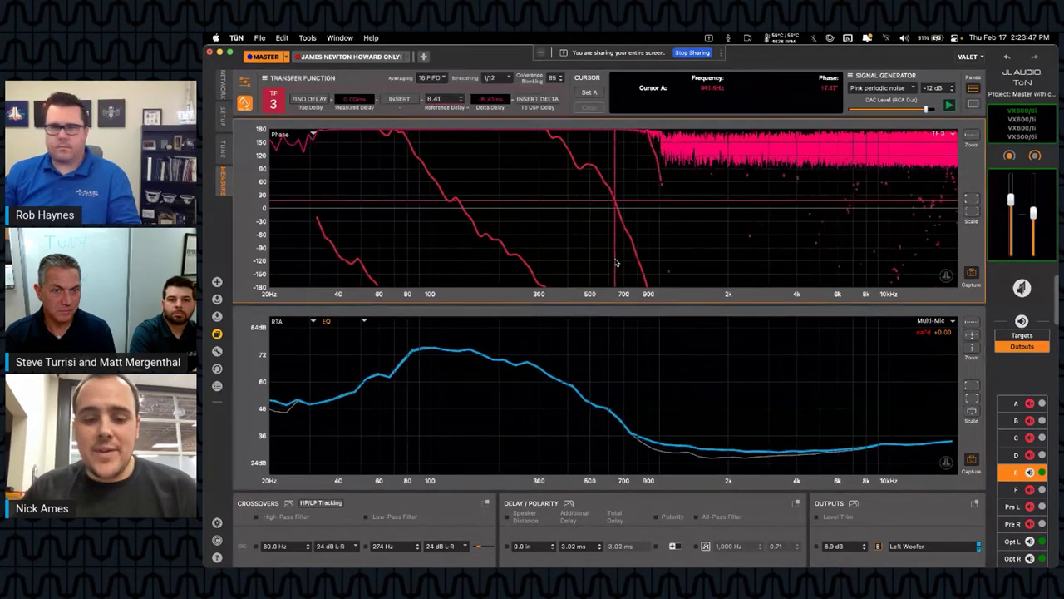
{"action": "key", "text": "space"}
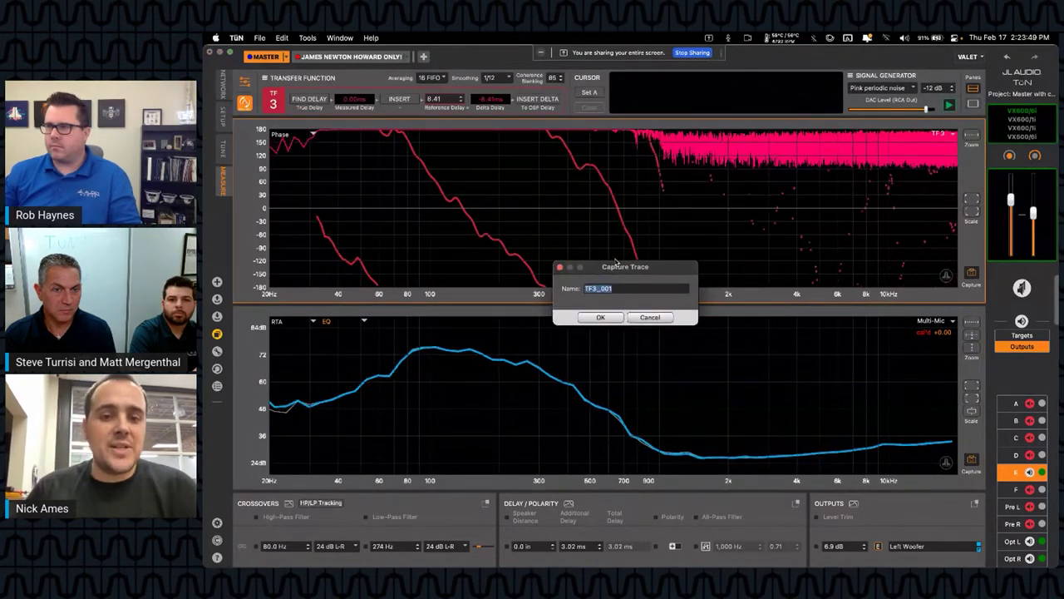
{"action": "key", "text": "Return"}
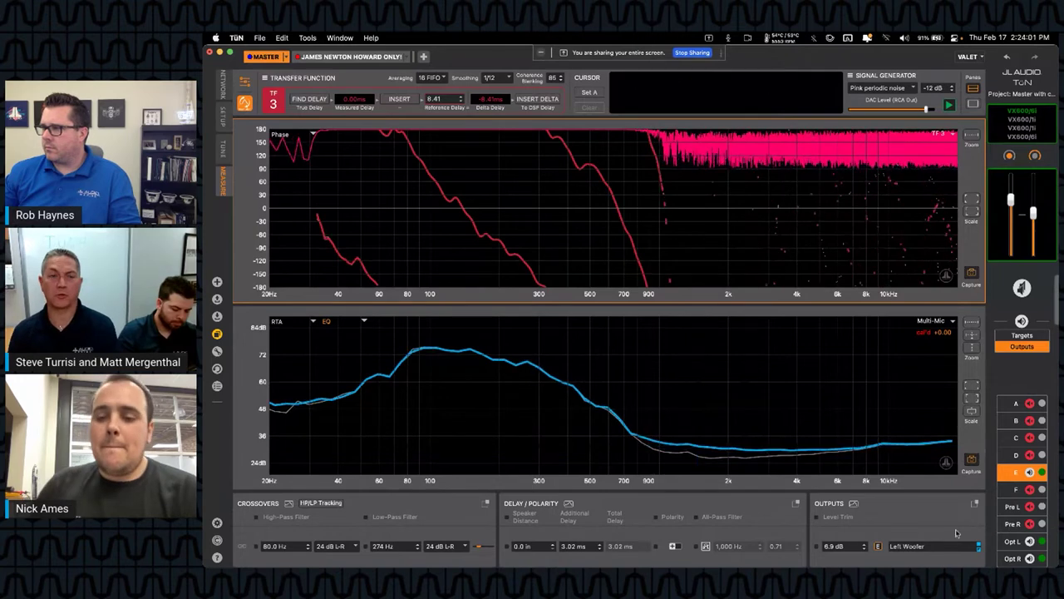
Mute the Left Woofer, unmute the Right Woofer and compare its phase curve with the captured Left Woofer trace
{"action": "left_click", "coordinate": [1030, 473]}
{"action": "left_click", "coordinate": [772, 399]}
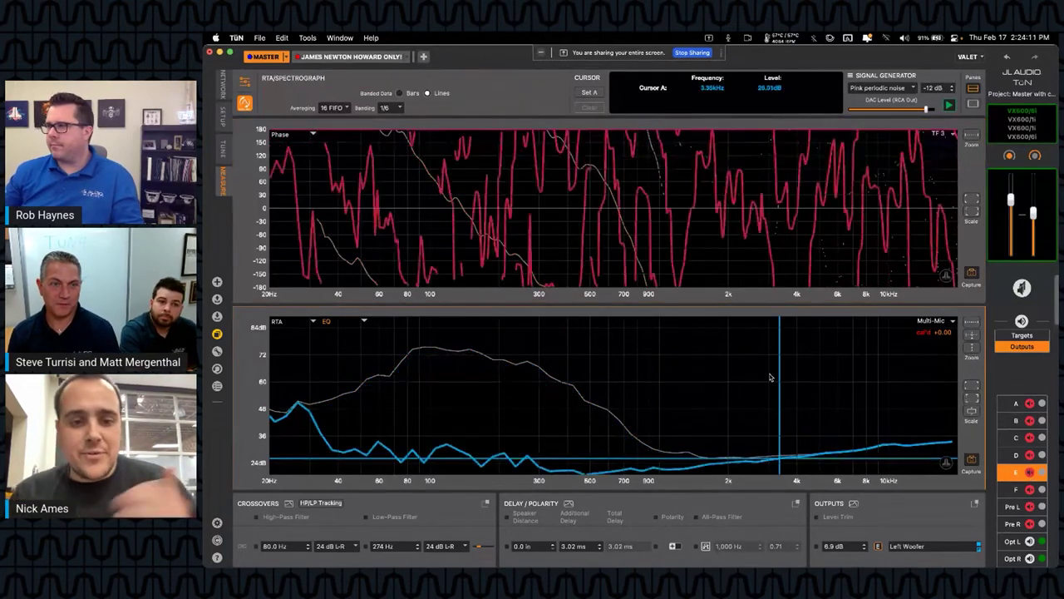
{"action": "left_click", "coordinate": [1030, 490]}
{"action": "left_click", "coordinate": [467, 382]}
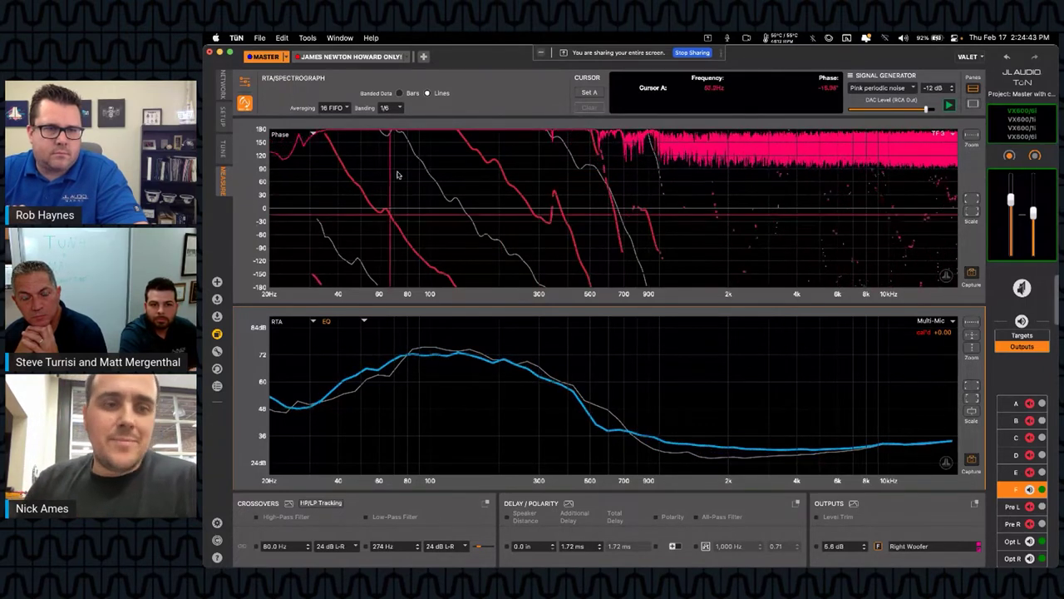
{"action": "left_click", "coordinate": [348, 174]}
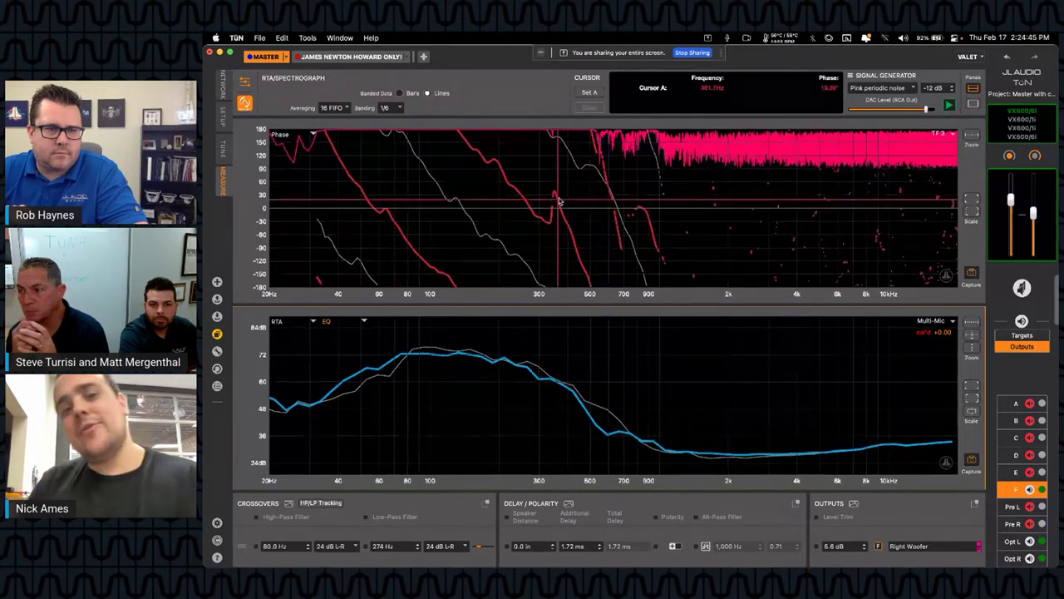
{"action": "left_click", "coordinate": [616, 200]}
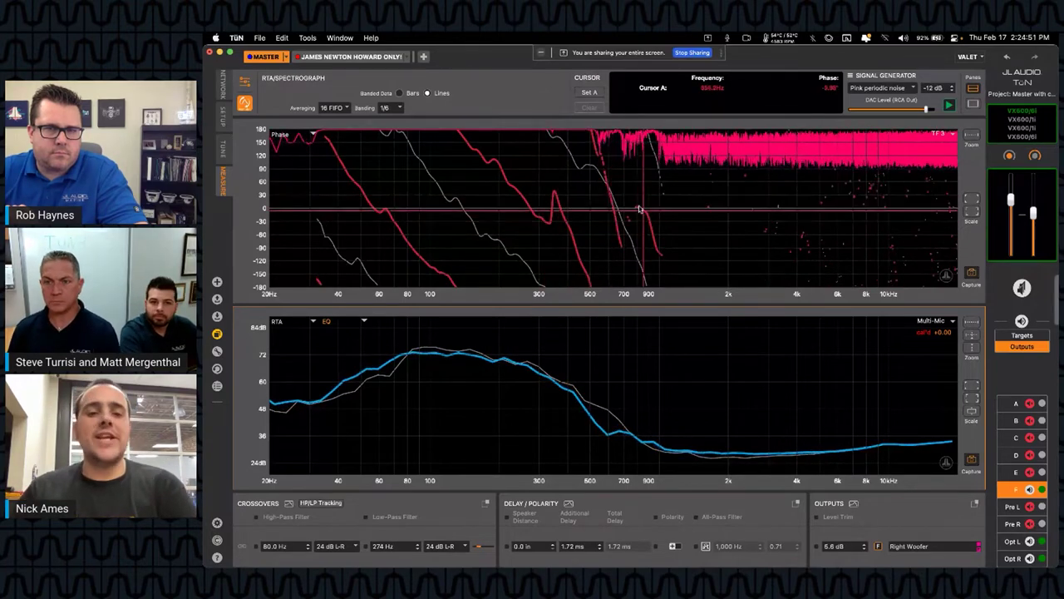
Change the lower graph from RTA to Magnitude and overlay the captured Left Woofer trace
{"action": "left_click", "coordinate": [943, 324]}
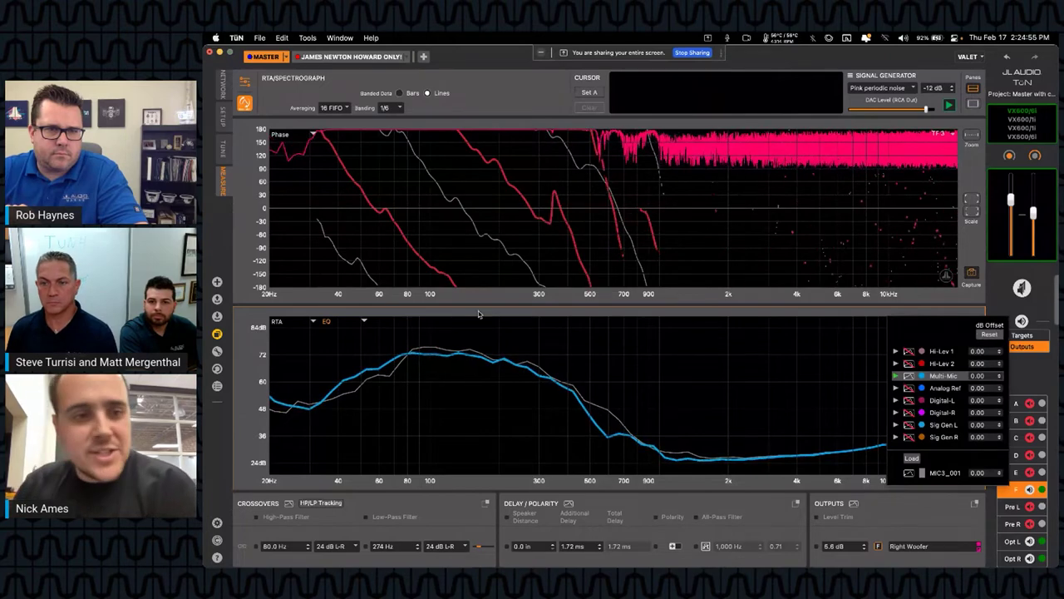
{"action": "left_click", "coordinate": [287, 326]}
{"action": "left_click", "coordinate": [287, 327]}
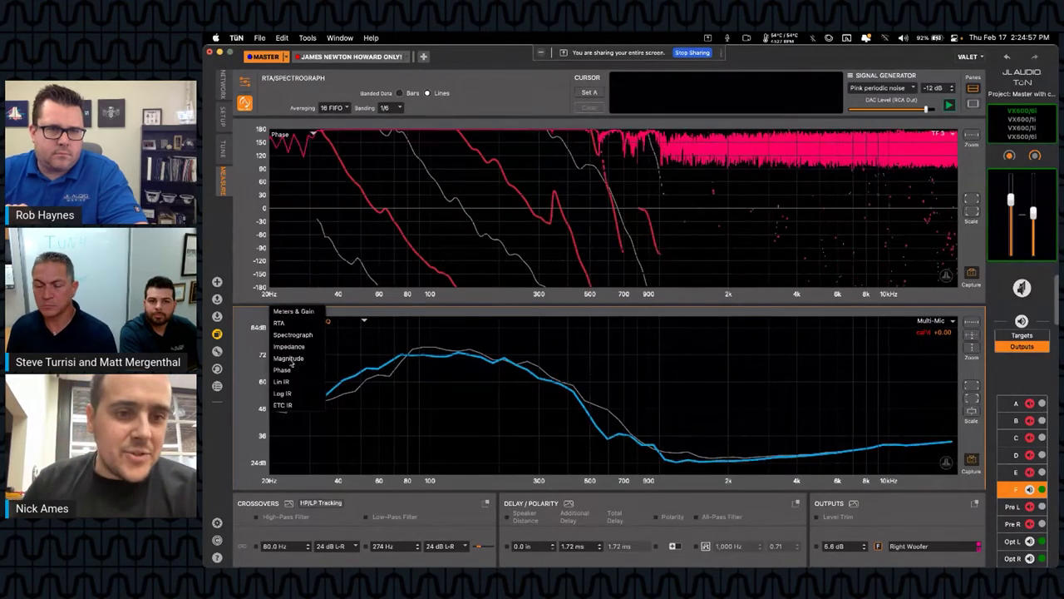
{"action": "left_click", "coordinate": [289, 358]}
{"action": "left_click", "coordinate": [935, 324]}
{"action": "left_click", "coordinate": [931, 352]}
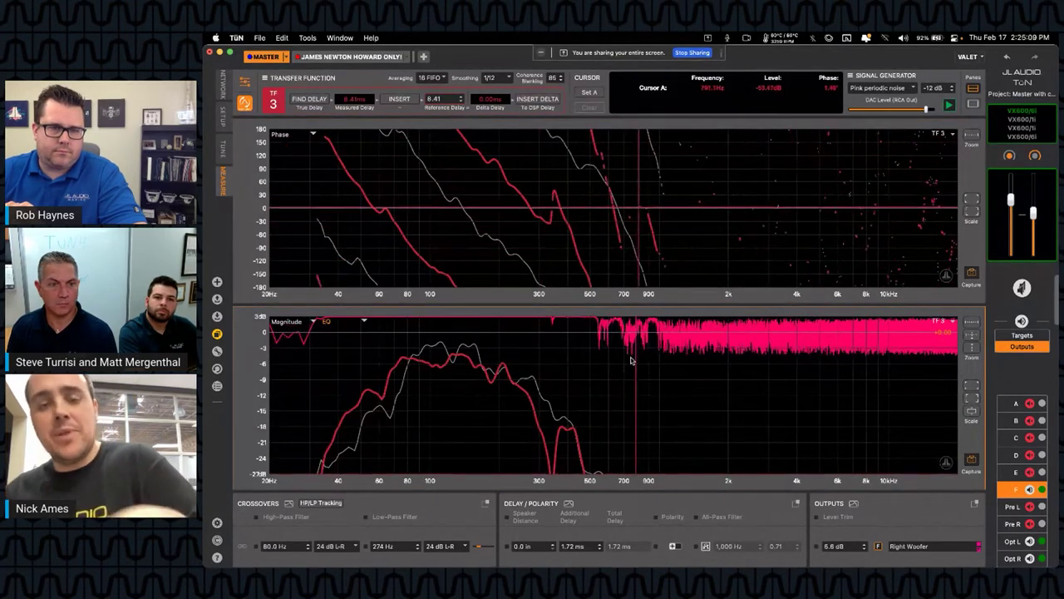
Compare the woofers in the lower graph's RTA view, then return that graph to Magnitude
{"action": "left_click", "coordinate": [286, 322]}
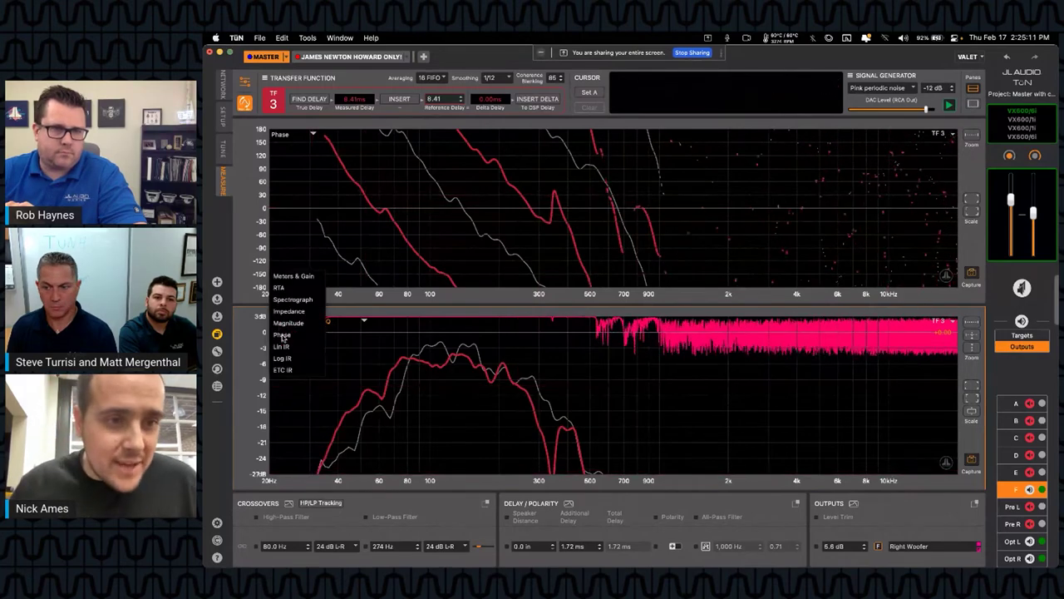
{"action": "left_click", "coordinate": [280, 288]}
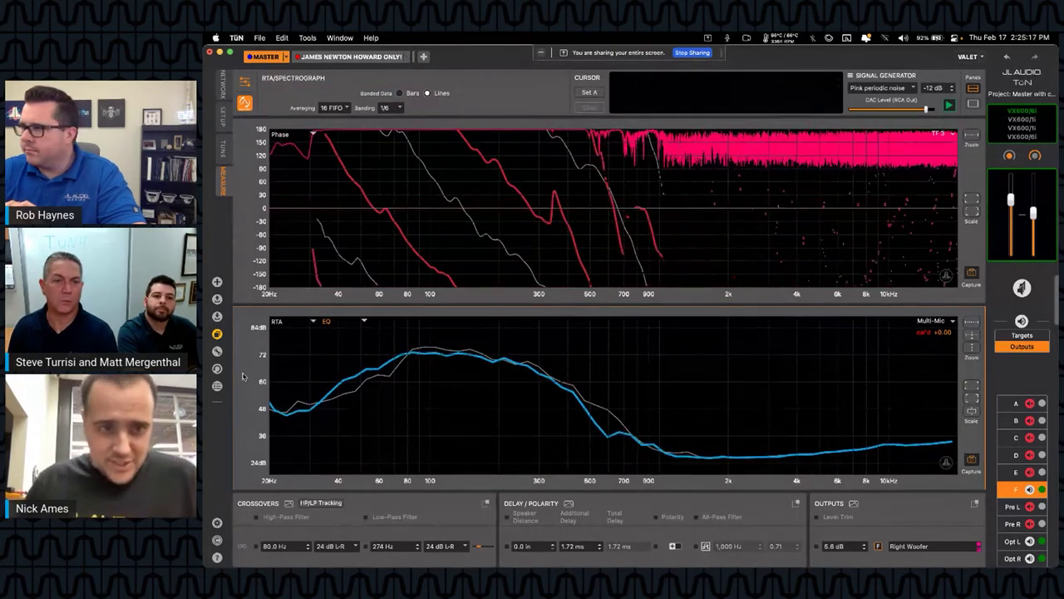
{"action": "left_click", "coordinate": [278, 321]}
{"action": "left_click", "coordinate": [288, 358]}
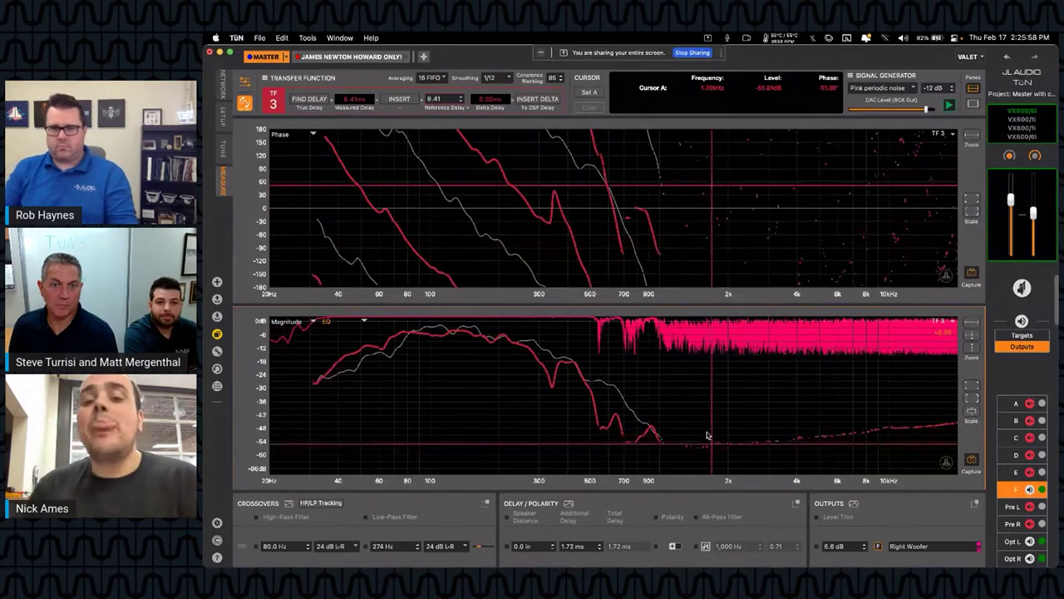
Try several Coherence Blanking levels for the transfer function and settle on 92 to hide the unreliable high-frequency data
{"action": "left_click", "coordinate": [908, 90]}
{"action": "left_click", "coordinate": [901, 98]}
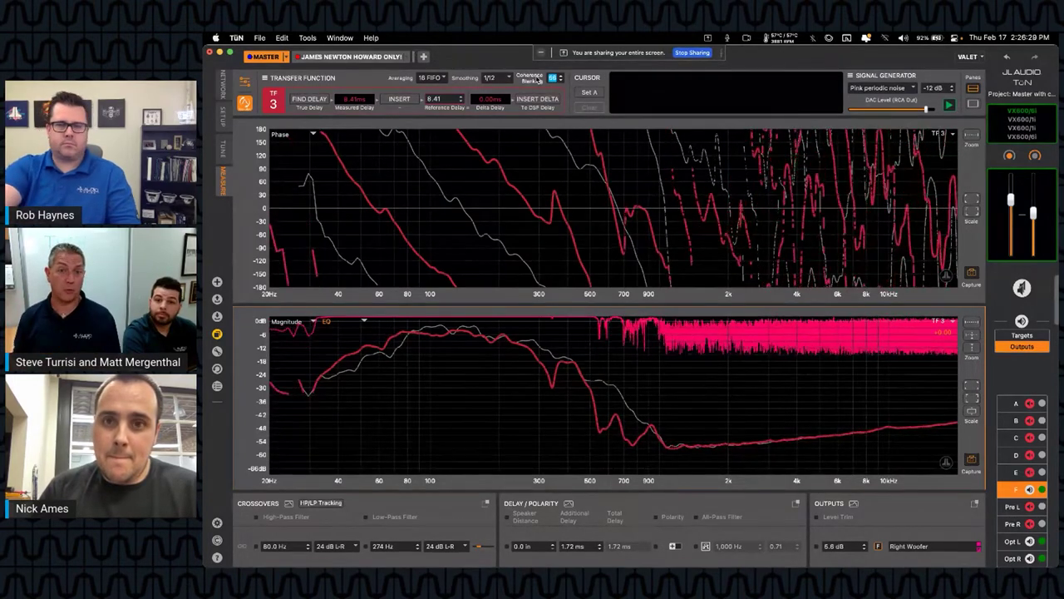
{"action": "scroll", "coordinate": [539, 80], "scroll_direction": "up", "scroll_amount": 3}
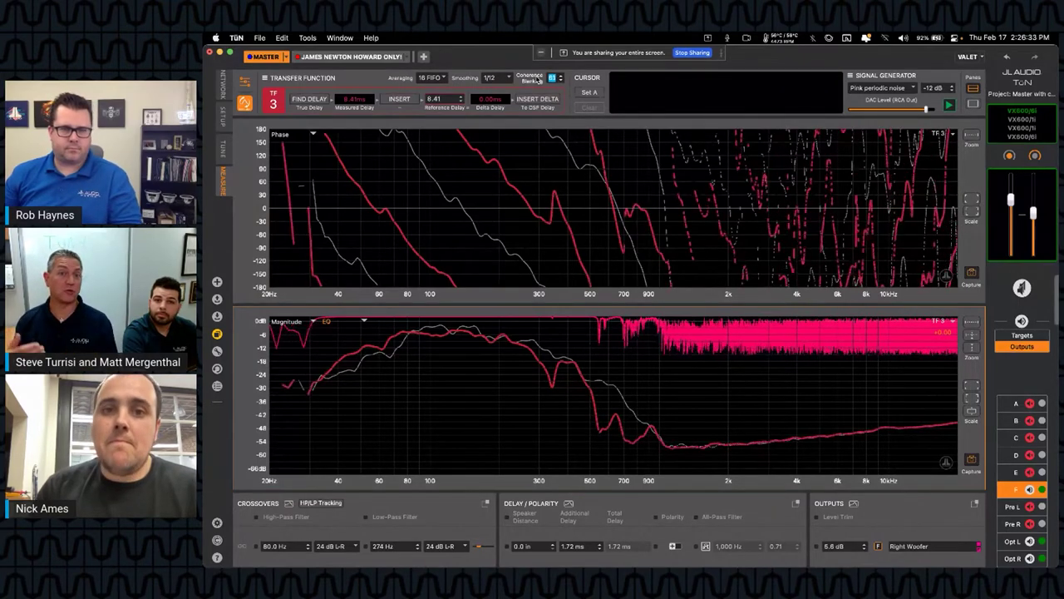
{"action": "scroll", "coordinate": [539, 80], "scroll_direction": "up", "scroll_amount": 2}
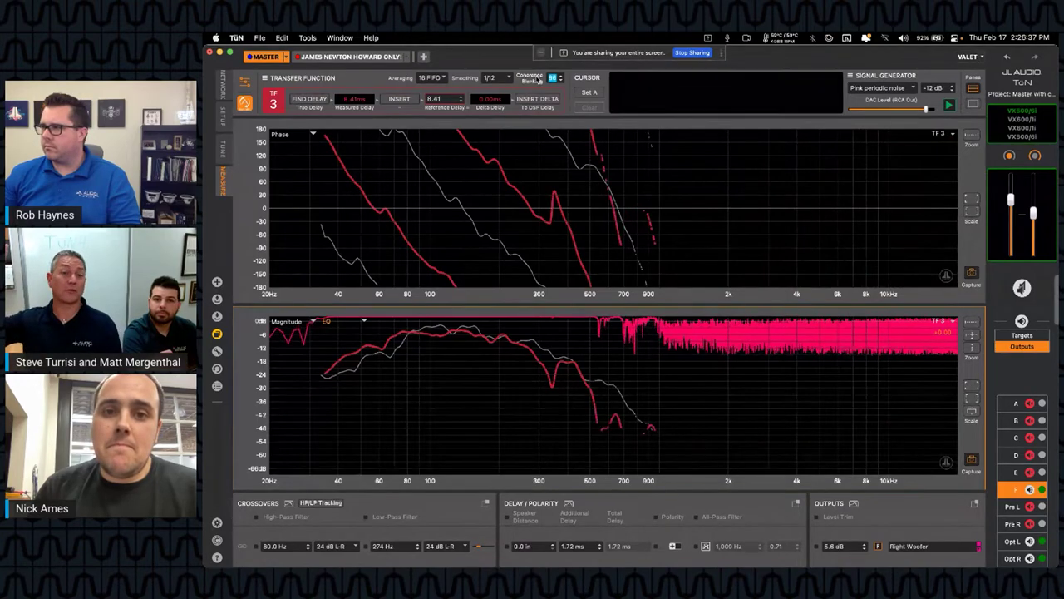
{"action": "scroll", "coordinate": [539, 80], "scroll_direction": "down", "scroll_amount": 2}
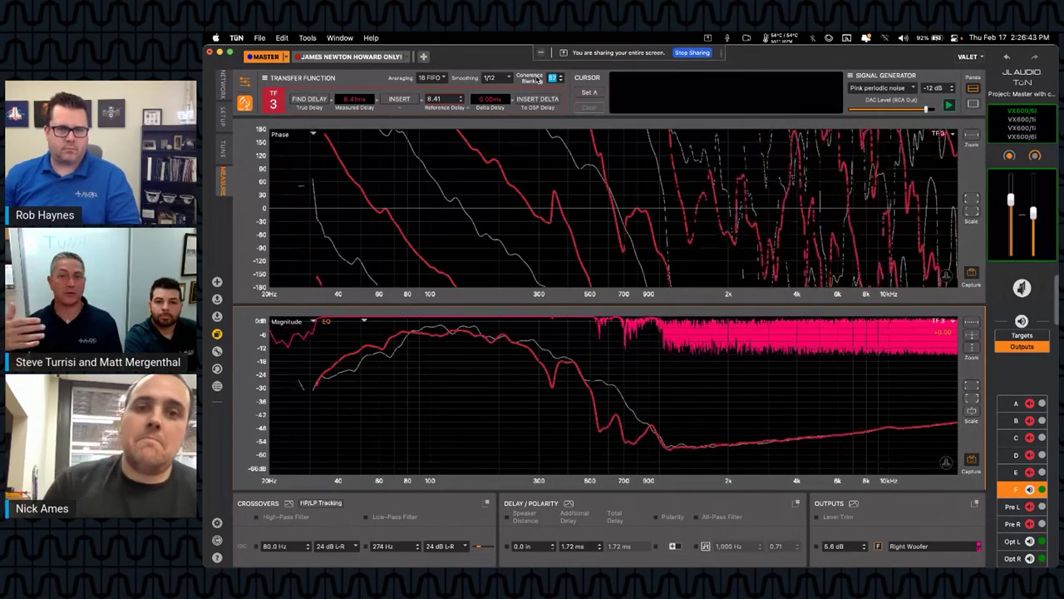
{"action": "scroll", "coordinate": [538, 80], "scroll_direction": "up", "scroll_amount": 2}
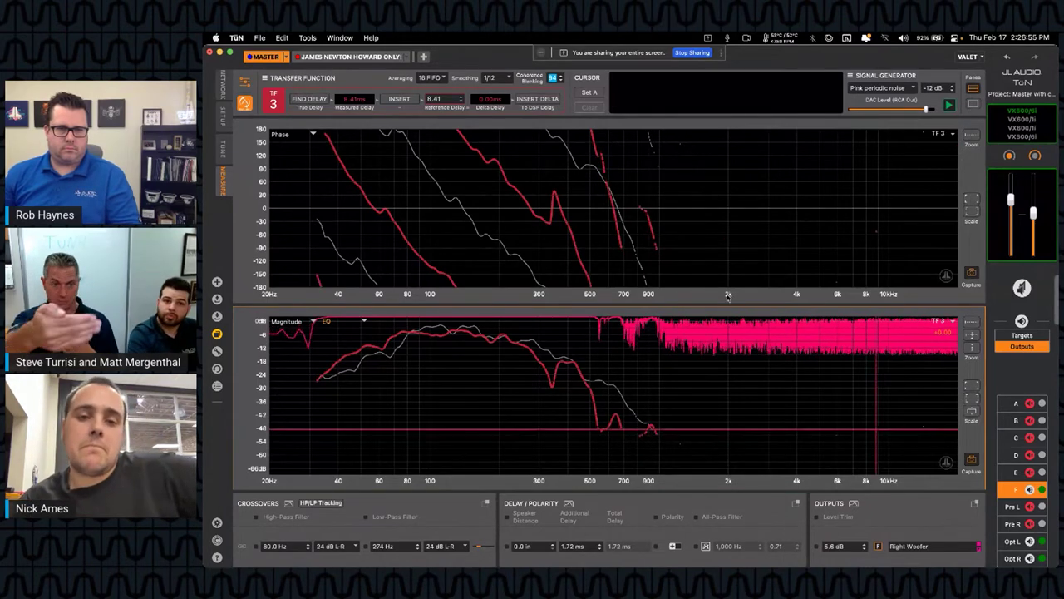
Mute the Right Woofer, view the Right Tweet's phase and magnitude alone, then mute it and unmute the Left Woofer
{"action": "left_click", "coordinate": [314, 343]}
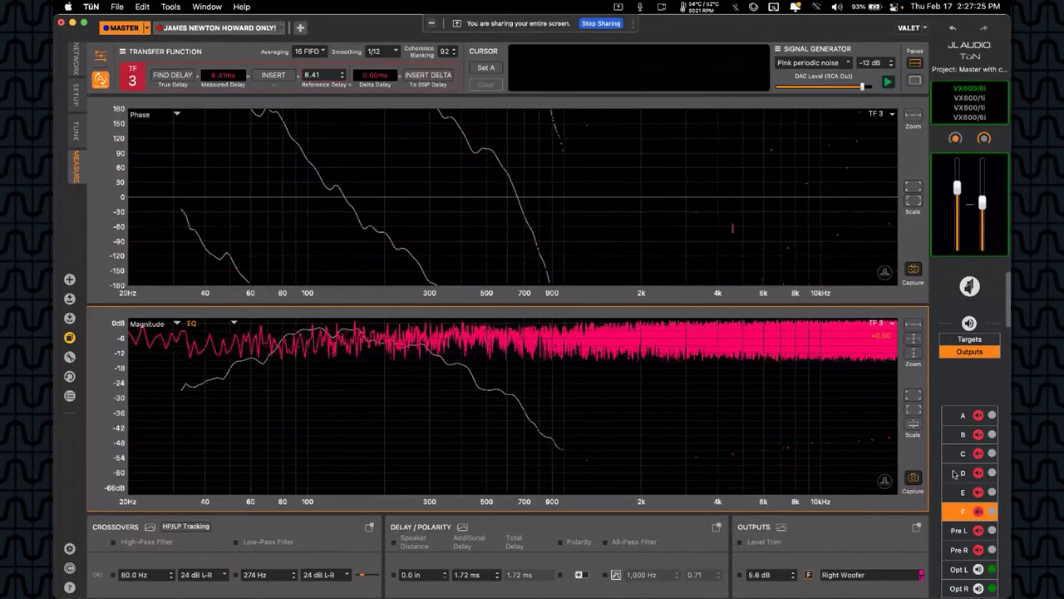
{"action": "left_click", "coordinate": [977, 437]}
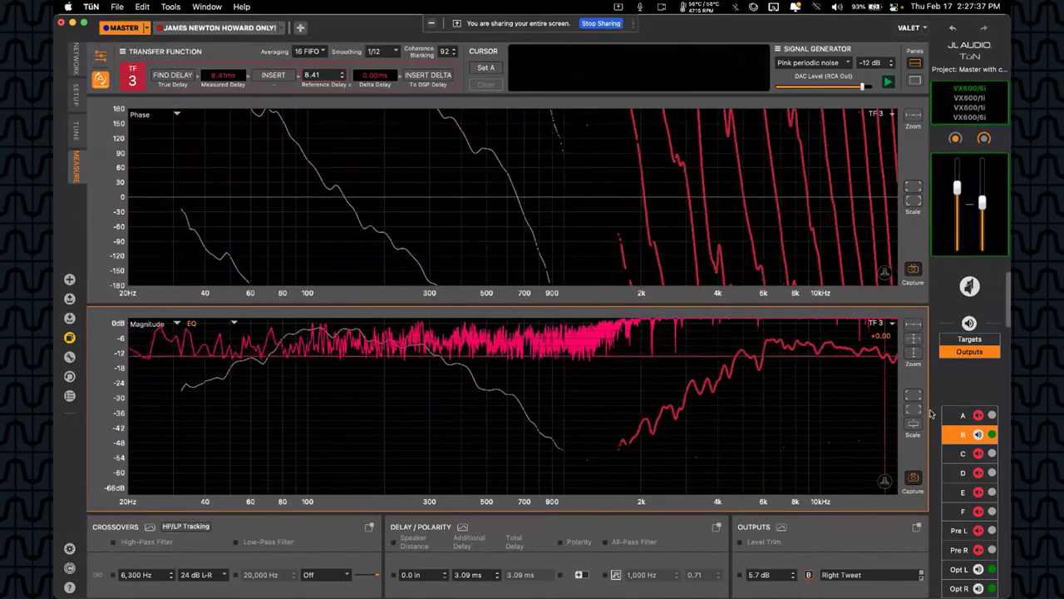
{"action": "left_click", "coordinate": [980, 435]}
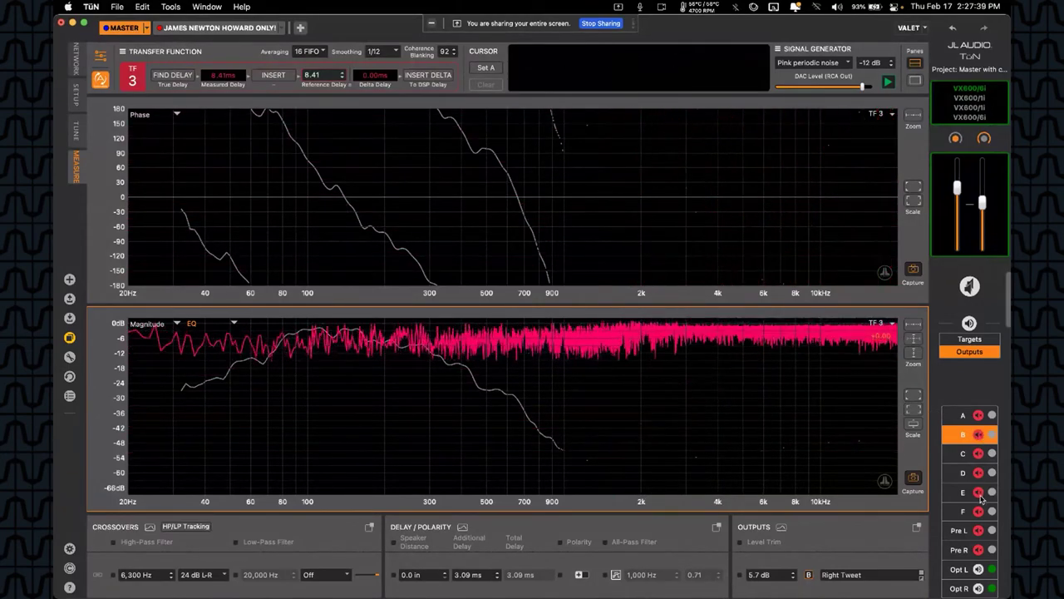
{"action": "left_click", "coordinate": [980, 493]}
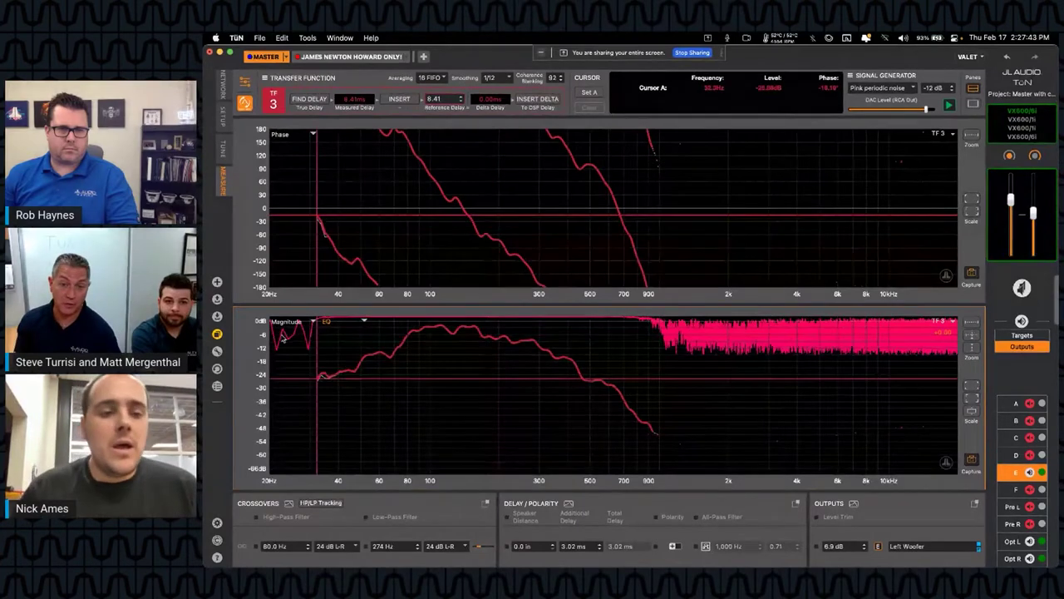
Change the lower graph from Magnitude to RTA, then mute the Left Woofer and unmute the Right Woofer
{"action": "left_click", "coordinate": [292, 324]}
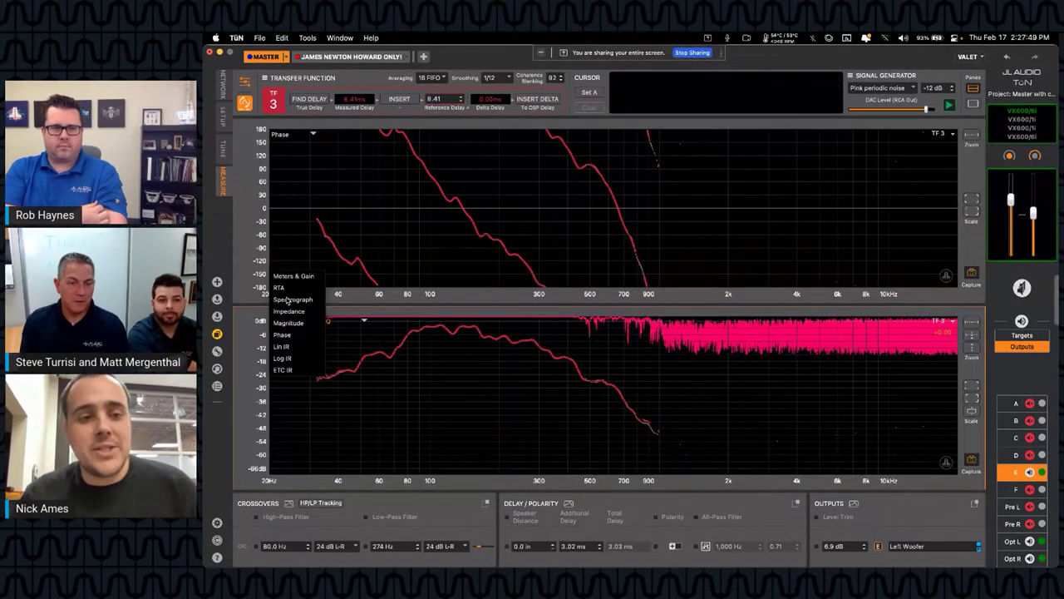
{"action": "left_click", "coordinate": [281, 288]}
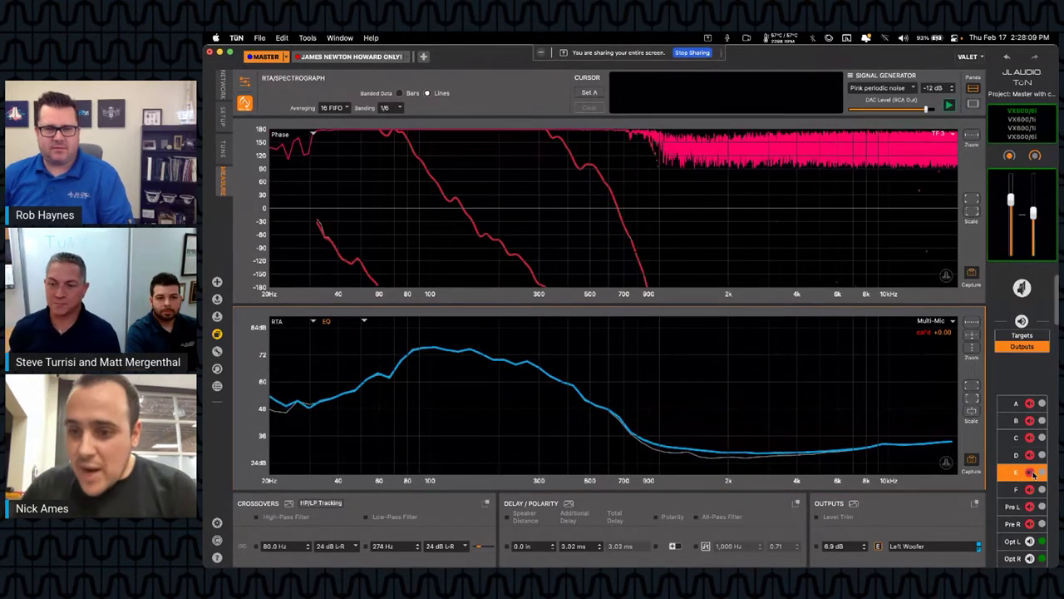
{"action": "left_click", "coordinate": [1035, 490]}
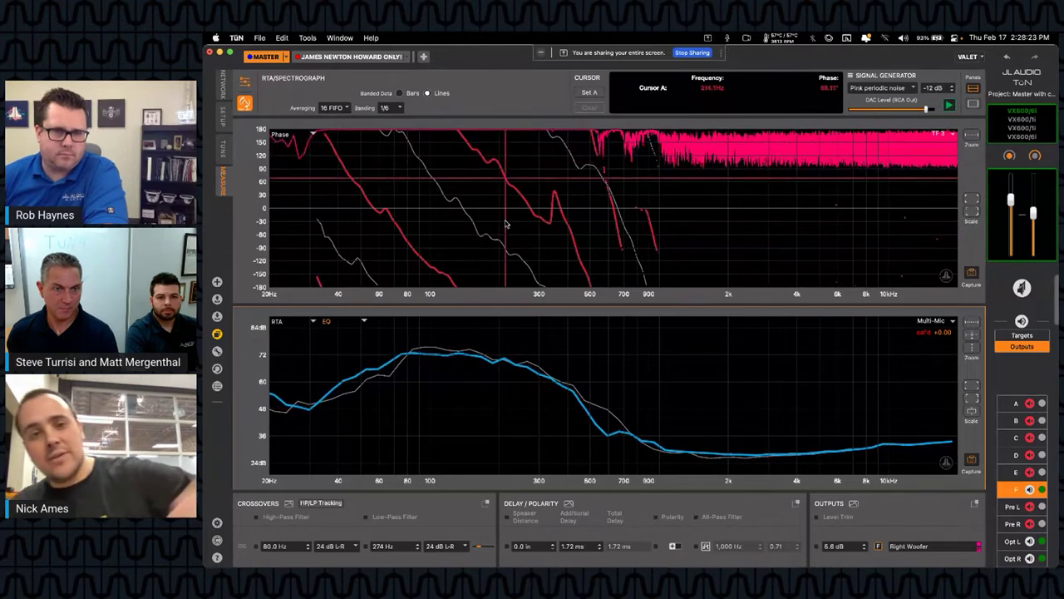
Try different additional delays on the Right Woofer, starting from 0 ms, while watching its phase curve, then restore 1.72 ms
{"action": "left_click", "coordinate": [585, 547]}
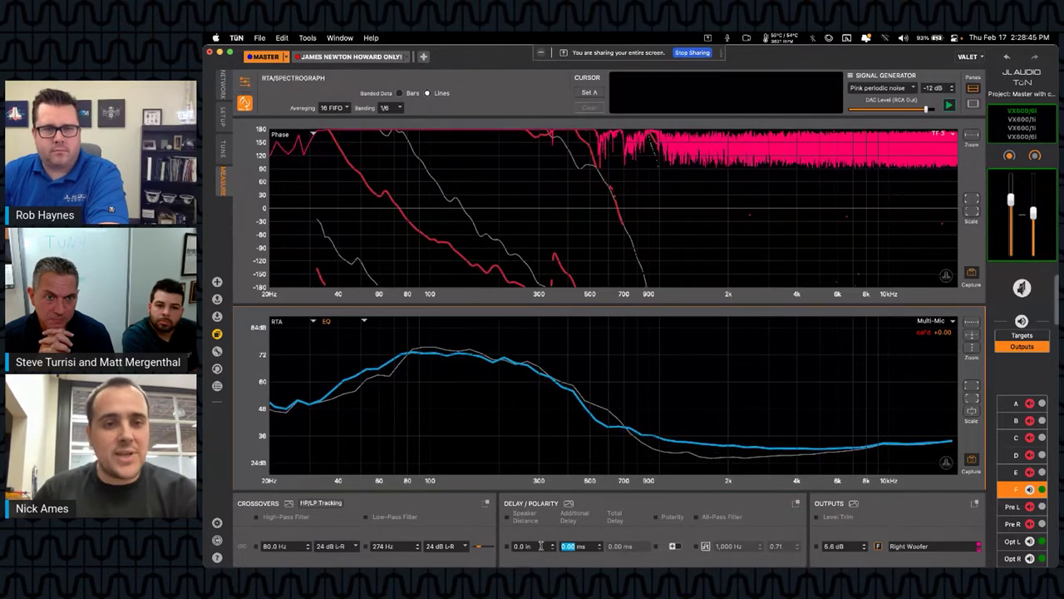
{"action": "type", "text": "1.77"}
{"action": "key", "text": "Return"}
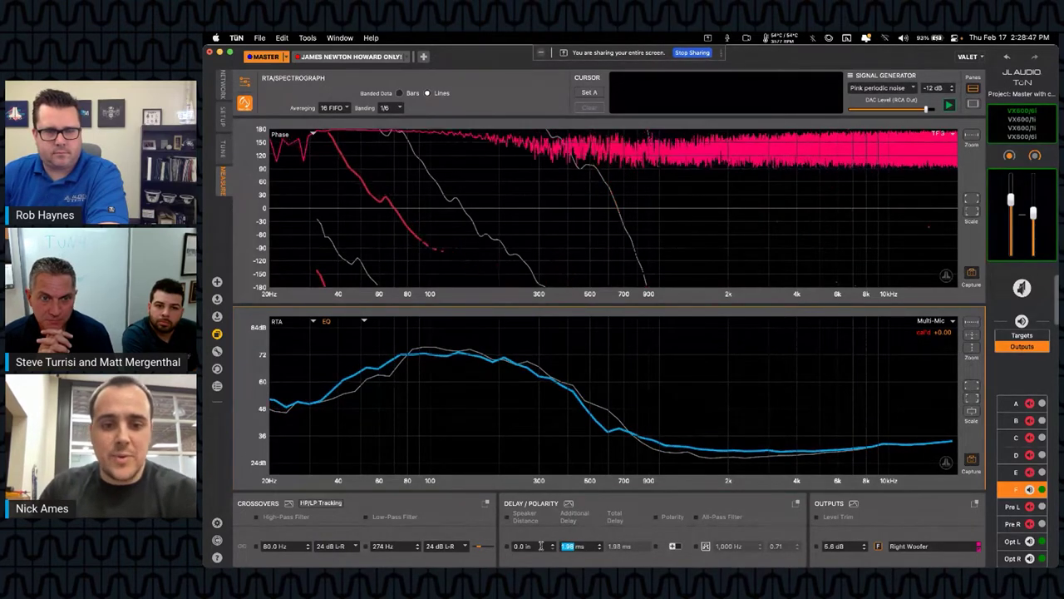
{"action": "key", "text": "Down"}
{"action": "key", "text": "Down"}
{"action": "key", "text": "Down"}
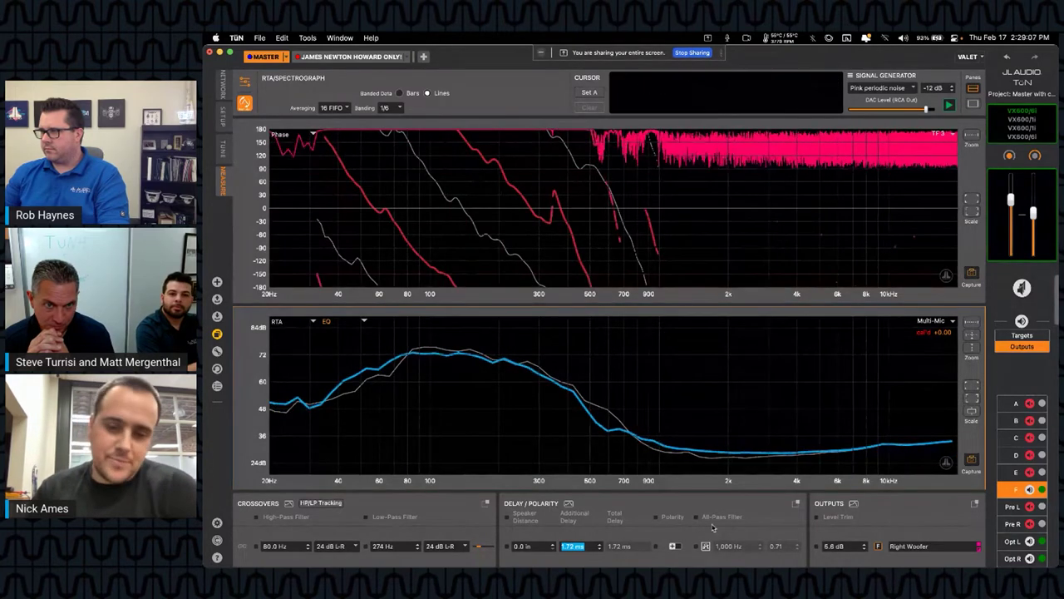
Check the polarity and delay settings of all outputs in the undocked Delay/Polarity view, then redock it
{"action": "left_click", "coordinate": [674, 547]}
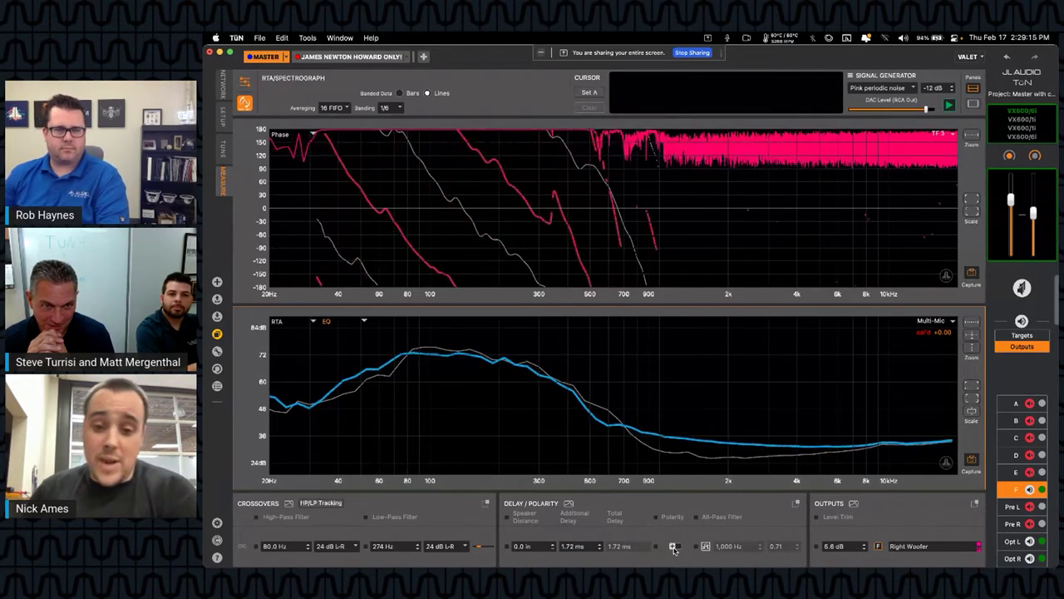
{"action": "left_click", "coordinate": [796, 503]}
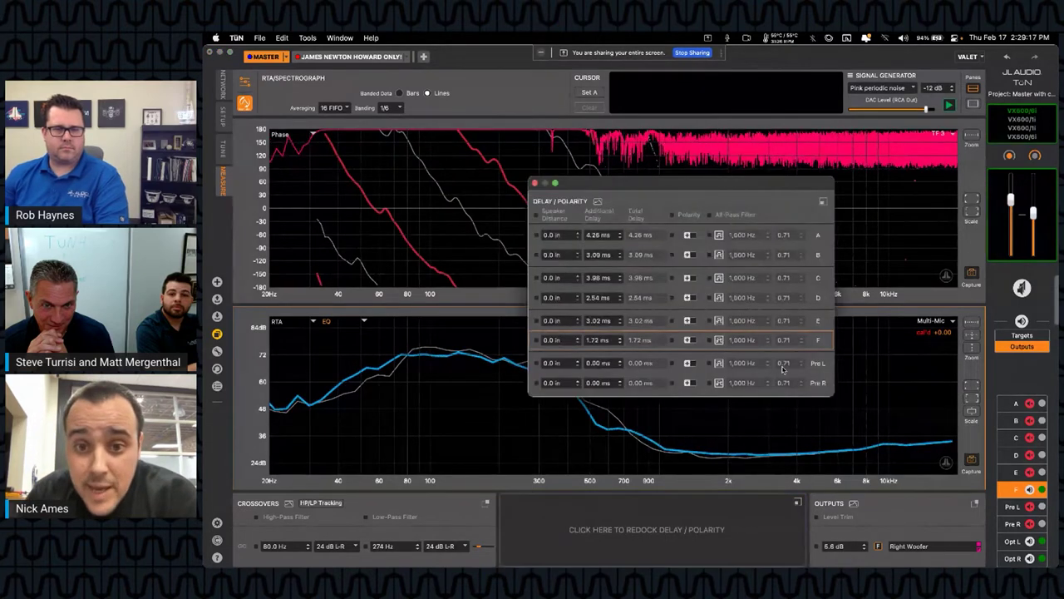
{"action": "left_click", "coordinate": [824, 203]}
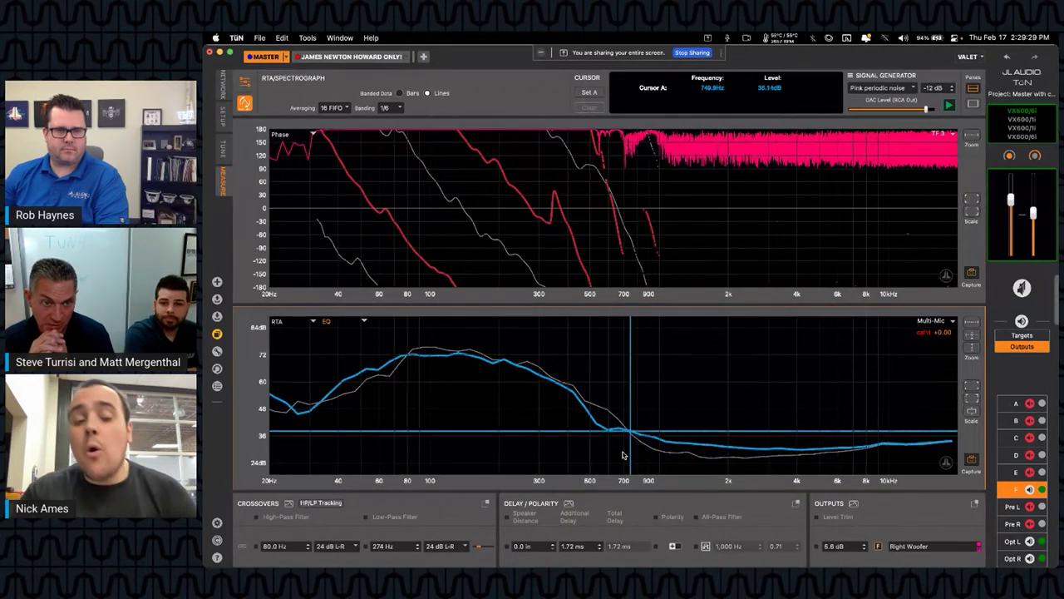
Show the EQ 5 and EQ 6 mixer paths to check their S/PDIF input polarity, then return to the measurement graphs
{"action": "left_click", "coordinate": [225, 116]}
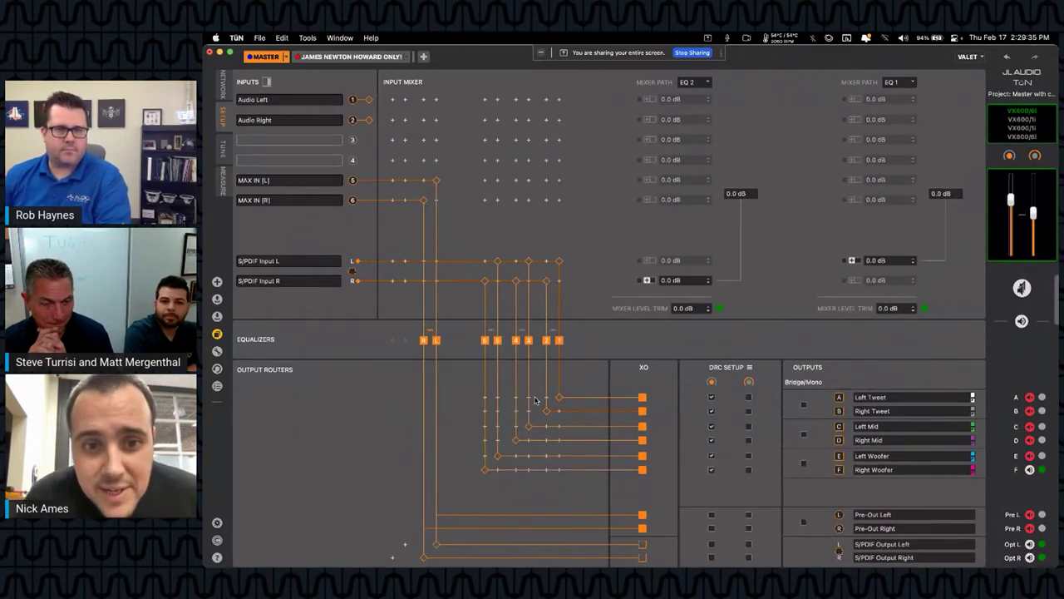
{"action": "left_click", "coordinate": [695, 83]}
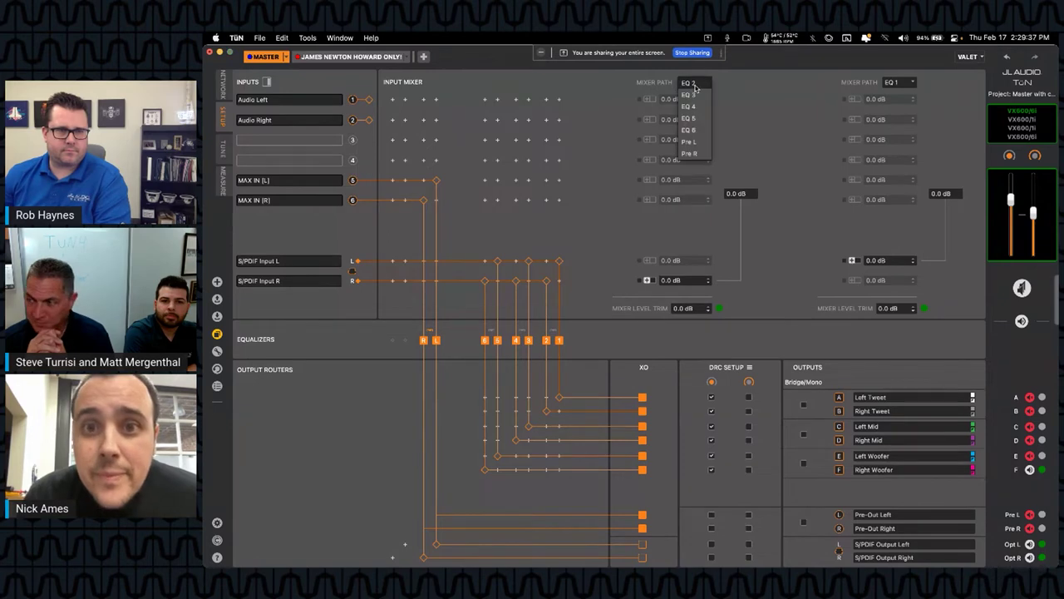
{"action": "left_click", "coordinate": [700, 121]}
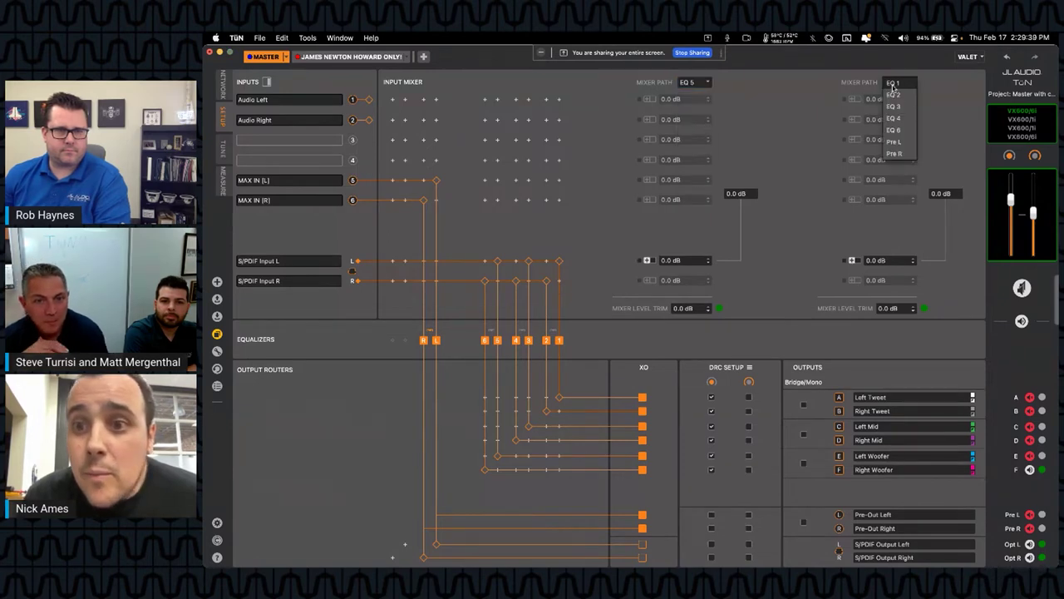
{"action": "left_click", "coordinate": [897, 131]}
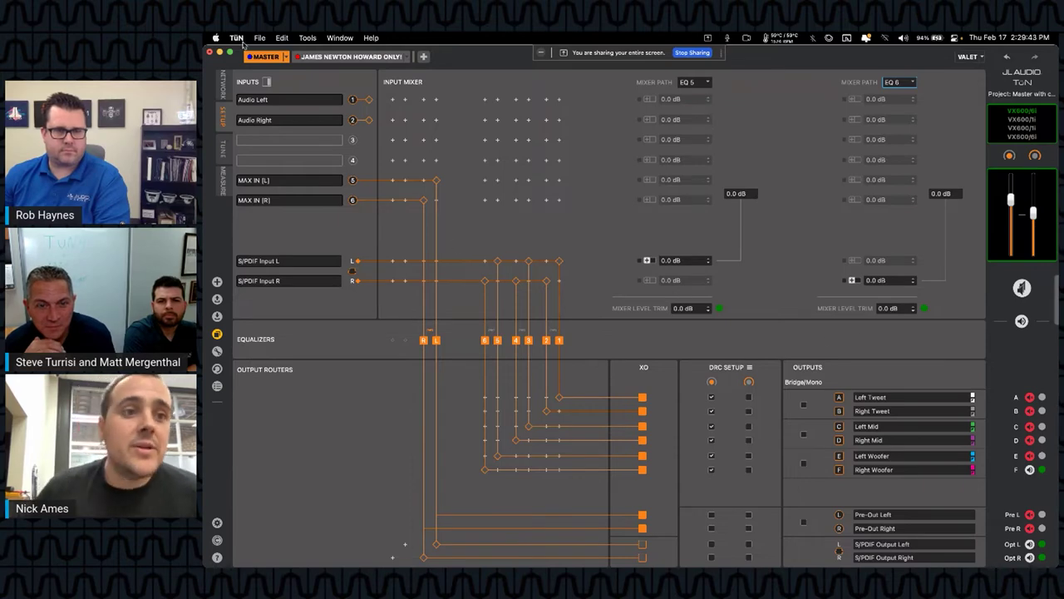
{"action": "left_click", "coordinate": [223, 179]}
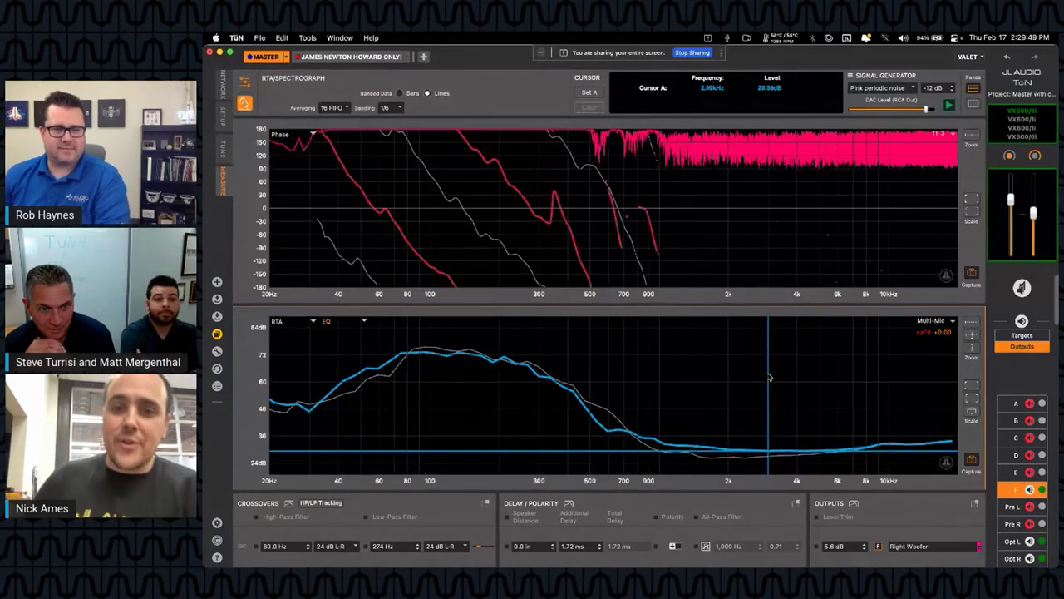
Invert the Right Woofer's polarity and compare its phase curve with the captured Left Woofer trace
{"action": "left_click", "coordinate": [674, 546]}
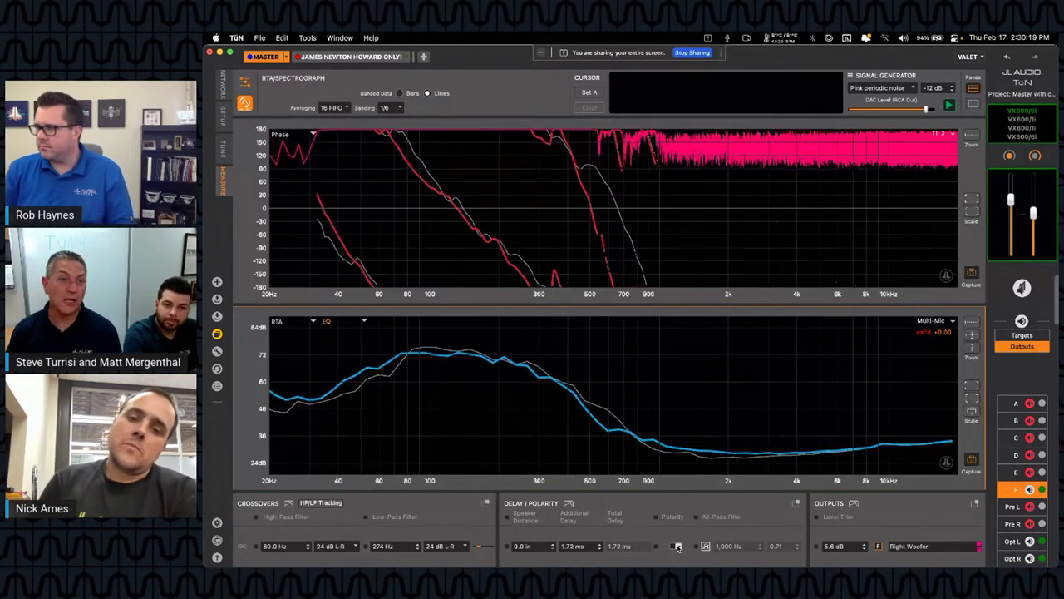
{"action": "left_click", "coordinate": [656, 166]}
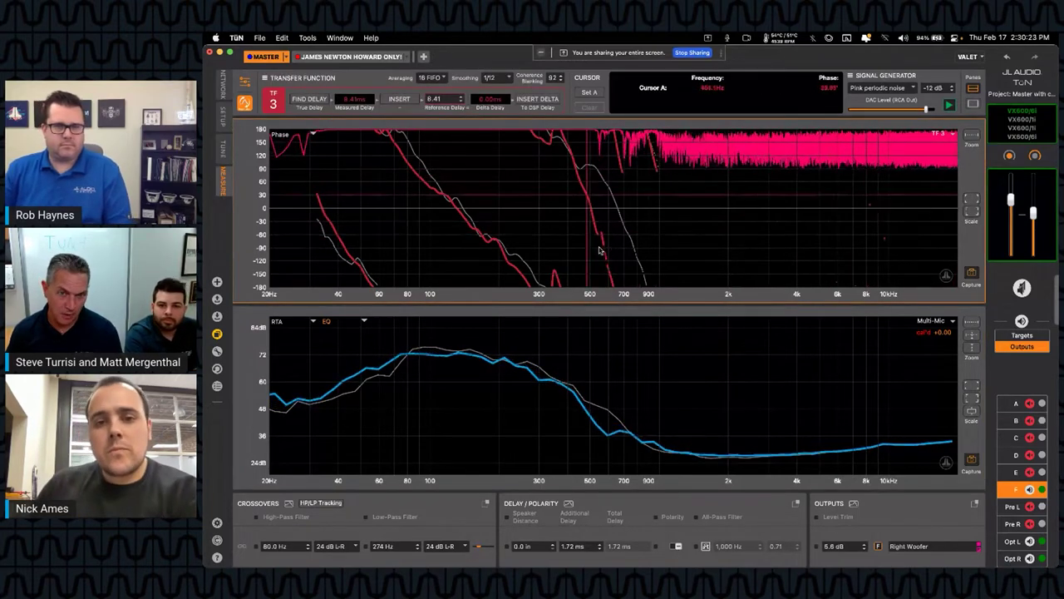
{"action": "left_click", "coordinate": [643, 264]}
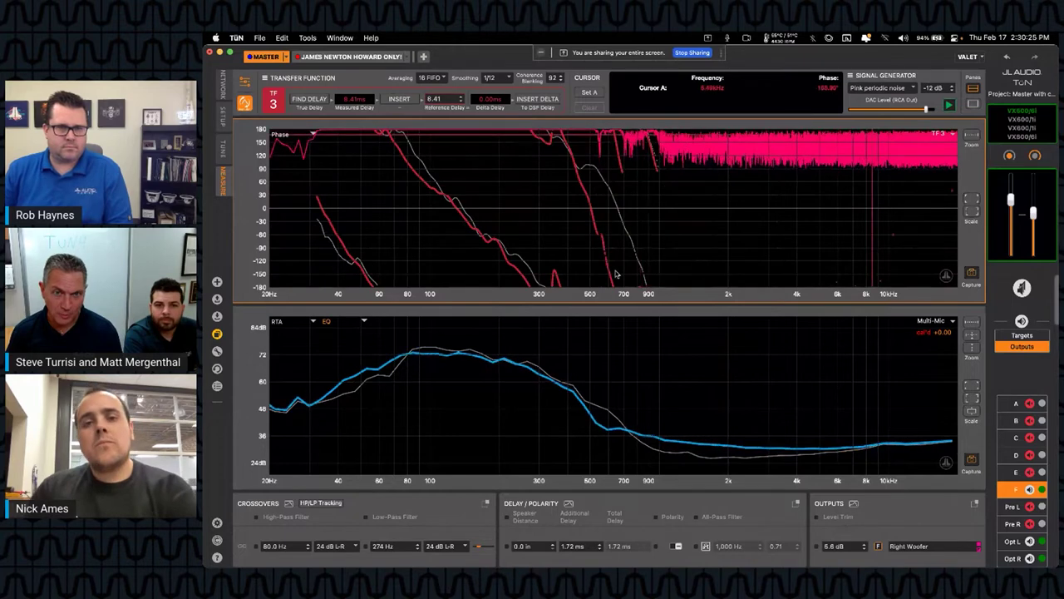
{"action": "left_click", "coordinate": [647, 269]}
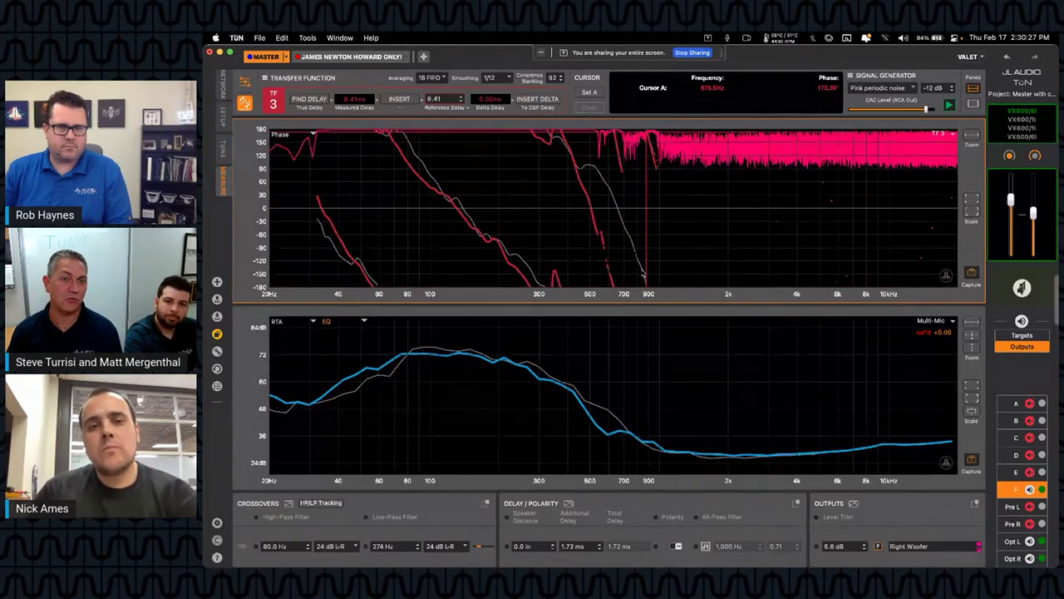
{"action": "left_click", "coordinate": [611, 229]}
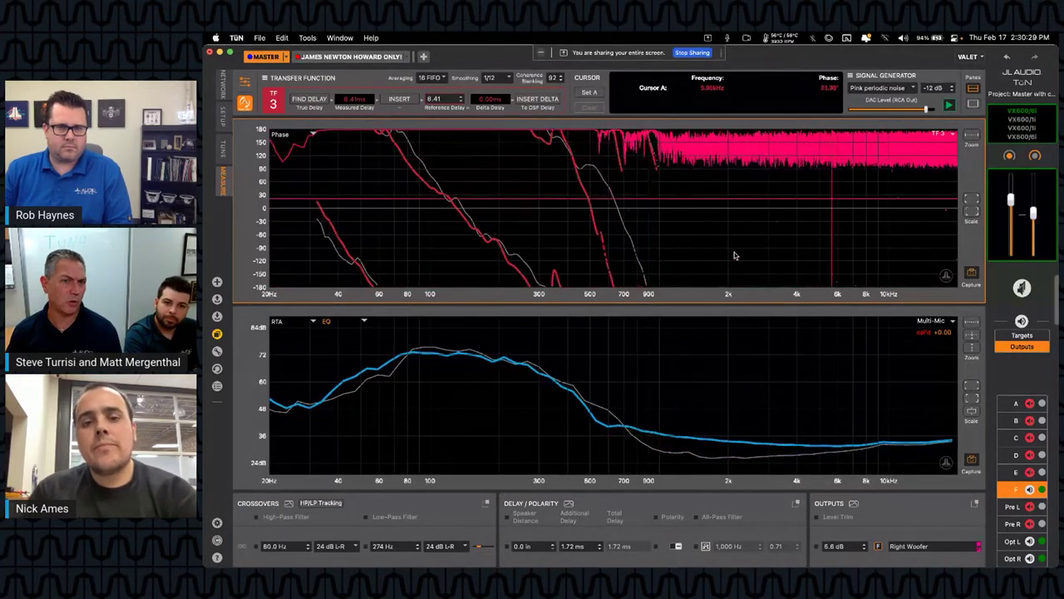
Compare the Right Woofer's RTA and phase curves with the Left Woofer traces and capture the Right Woofer's RTA
{"action": "left_click", "coordinate": [663, 385]}
{"action": "left_click", "coordinate": [676, 436]}
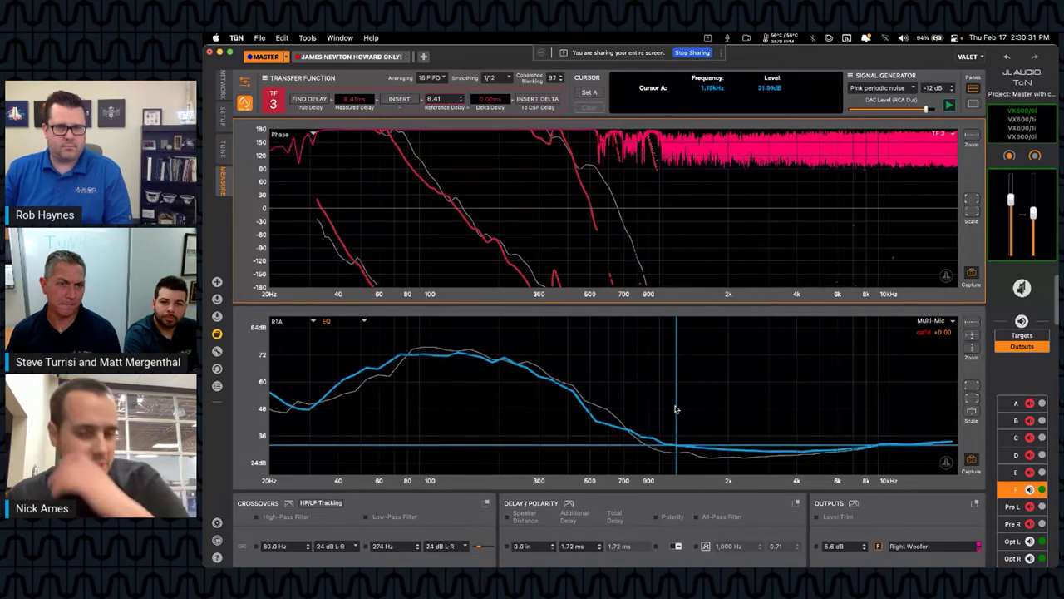
{"action": "left_click_drag", "start_coordinate": [669, 416], "coordinate": [561, 387]}
{"action": "left_click", "coordinate": [604, 380]}
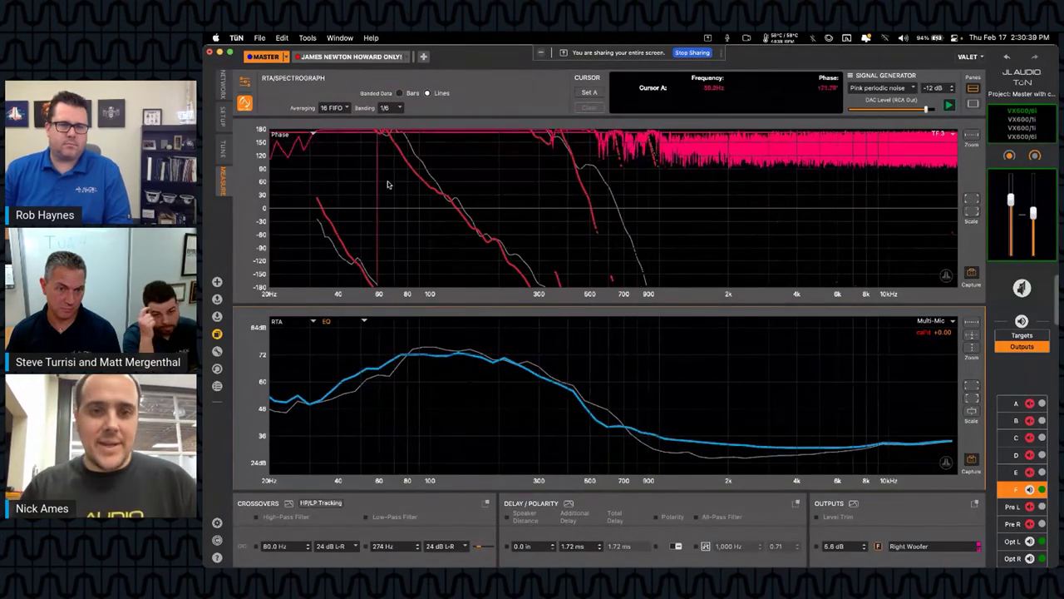
{"action": "left_click", "coordinate": [584, 218]}
{"action": "left_click_drag", "start_coordinate": [584, 217], "coordinate": [506, 409]}
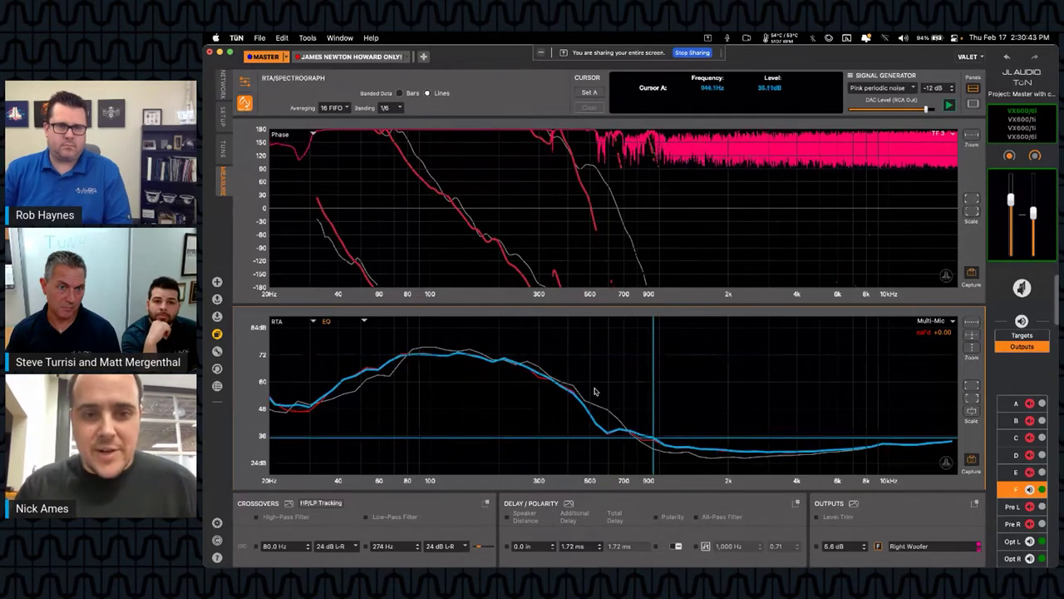
Unmute the Left Woofer alongside the Right and measure the level gain over the captured Left Woofer RTA at about 188 Hz
{"action": "left_click", "coordinate": [1029, 471]}
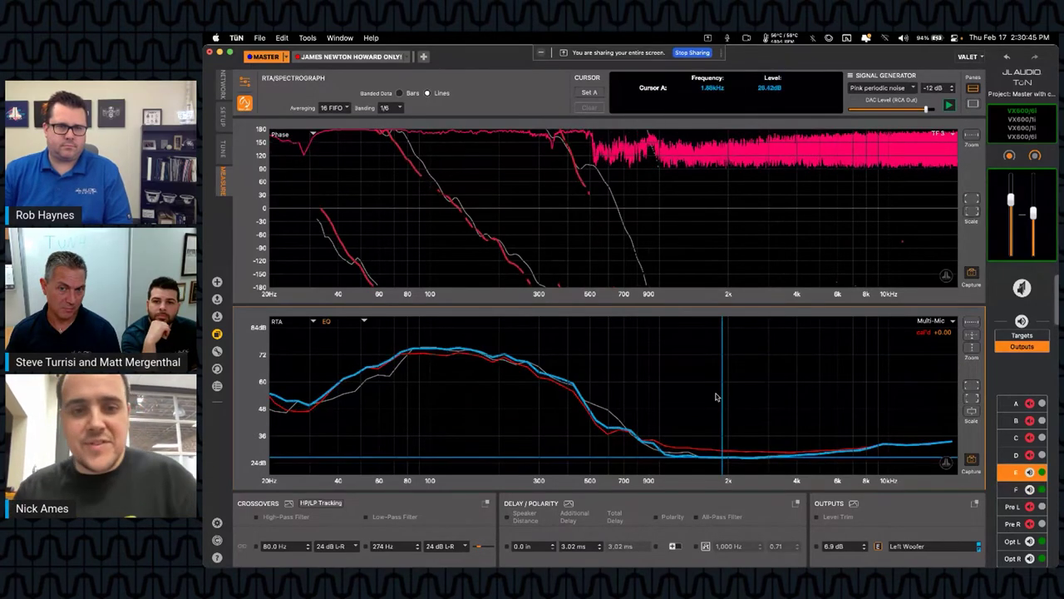
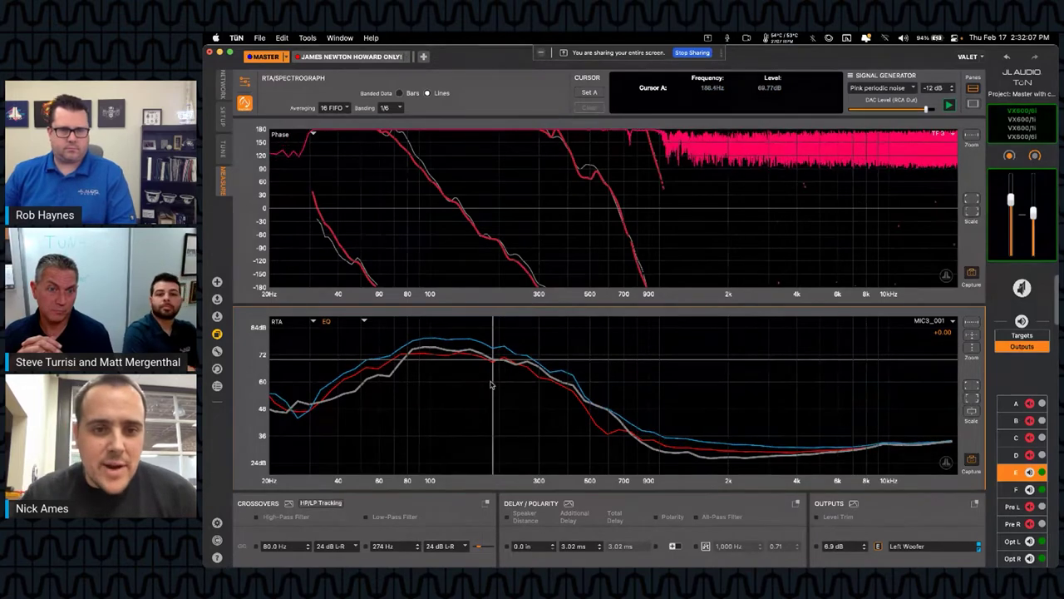
{"action": "left_click", "coordinate": [491, 385]}
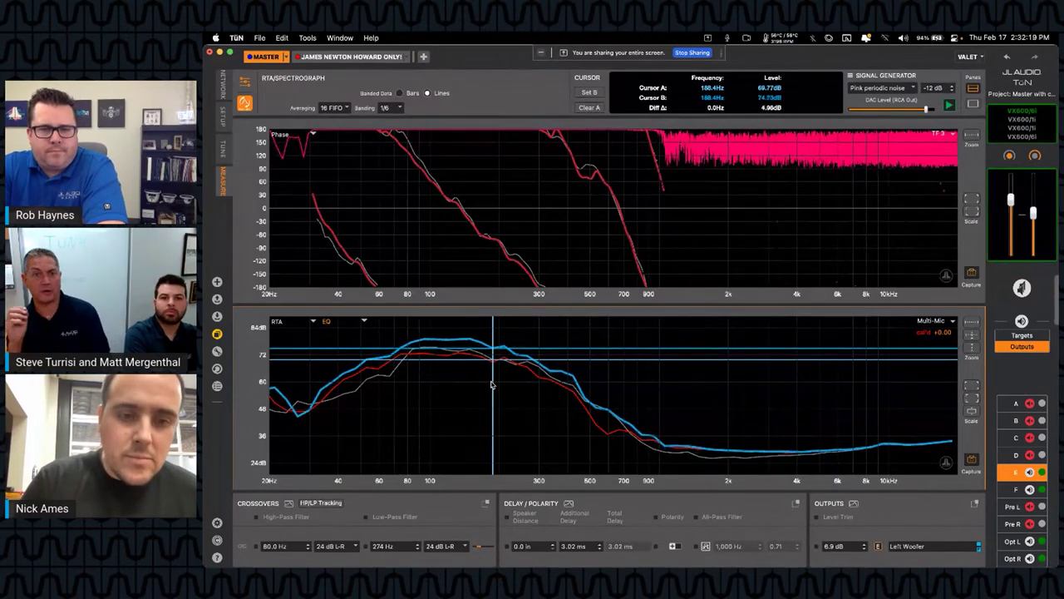
{"action": "left_click", "coordinate": [491, 385]}
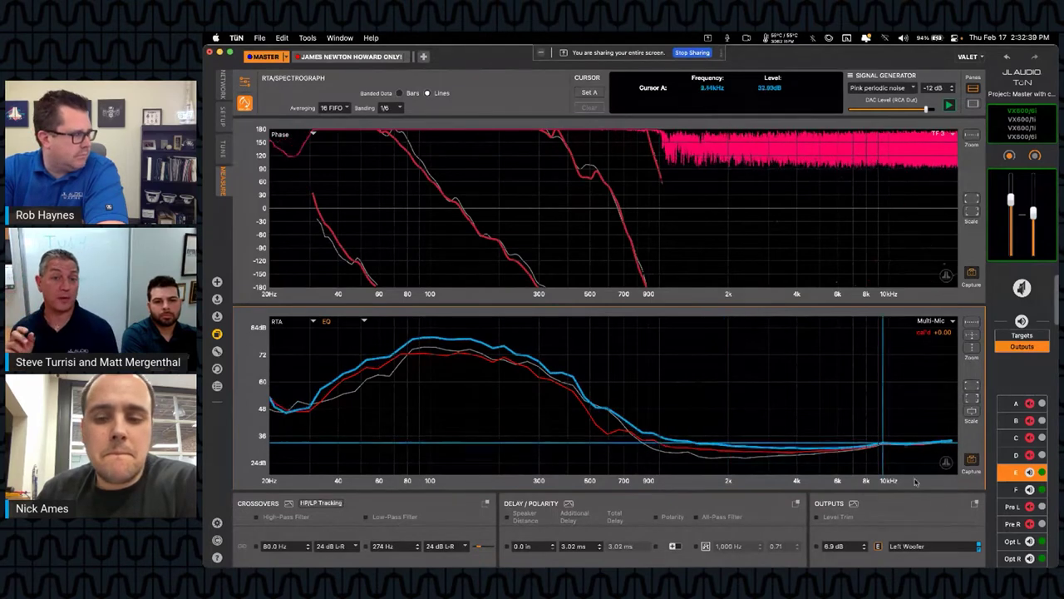
Toggle the Right Woofer's polarity for comparison, restore it to inverted, and play only the Right Woofer
{"action": "left_click", "coordinate": [1015, 489]}
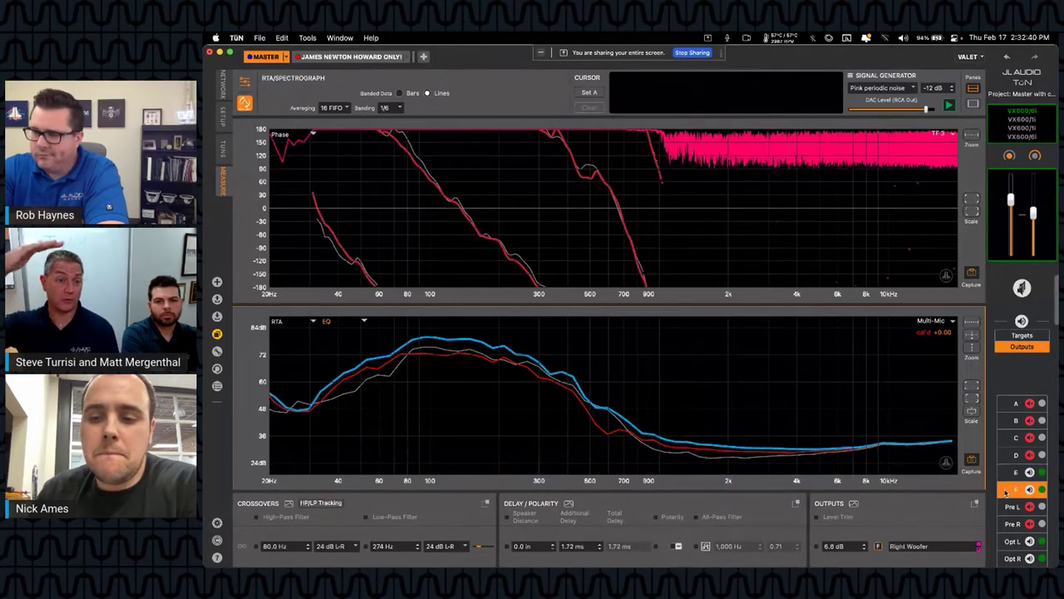
{"action": "left_click", "coordinate": [676, 546]}
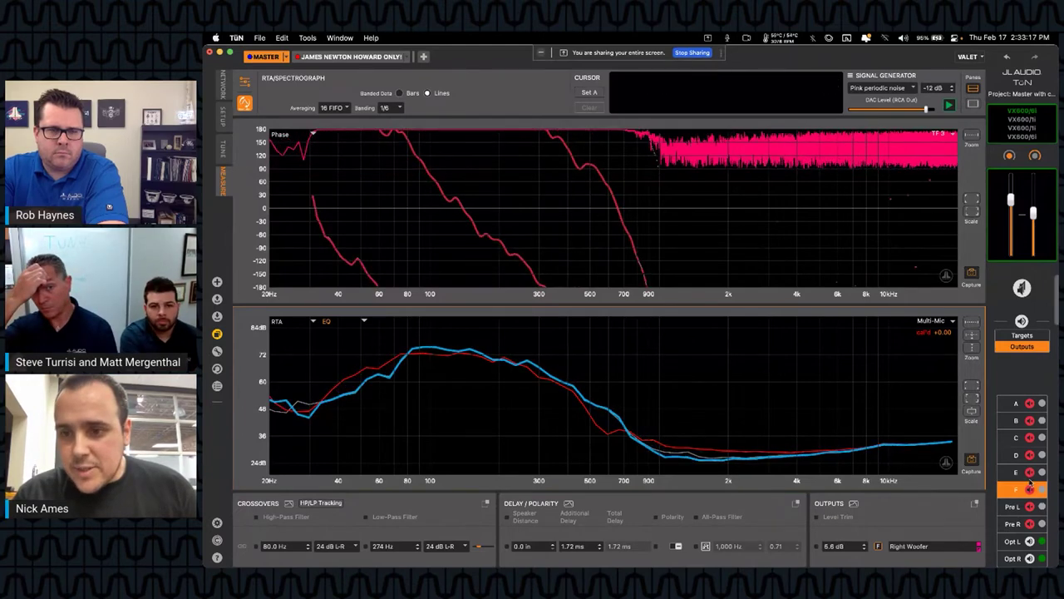
{"action": "left_click", "coordinate": [1029, 489]}
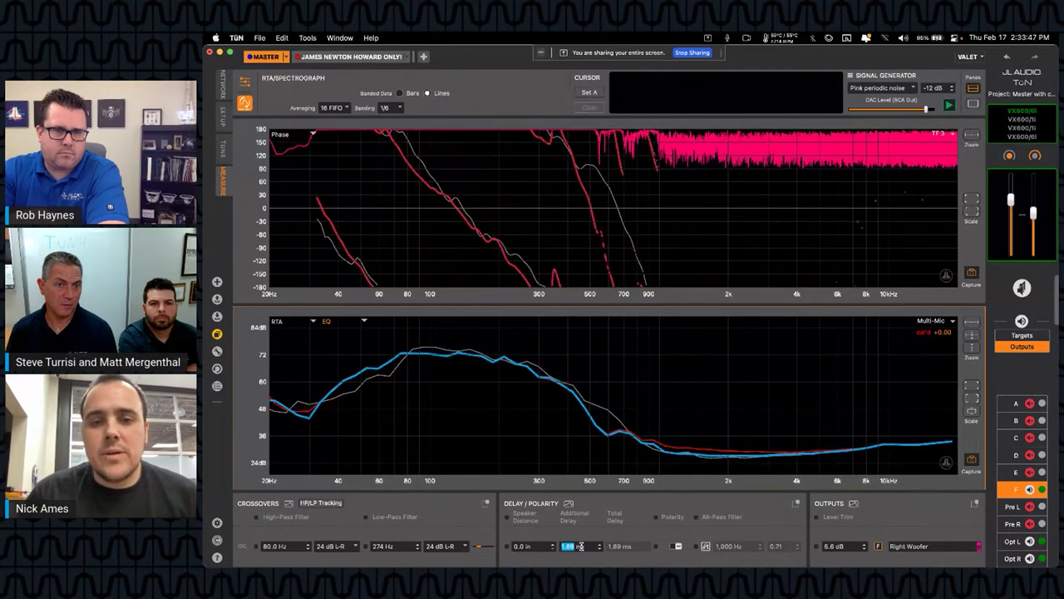
Adjust the Right Woofer's additional delay down to 0.99 ms and back up to 1.20 ms against the captured Left Woofer phase trace
{"action": "key", "text": "Down"}
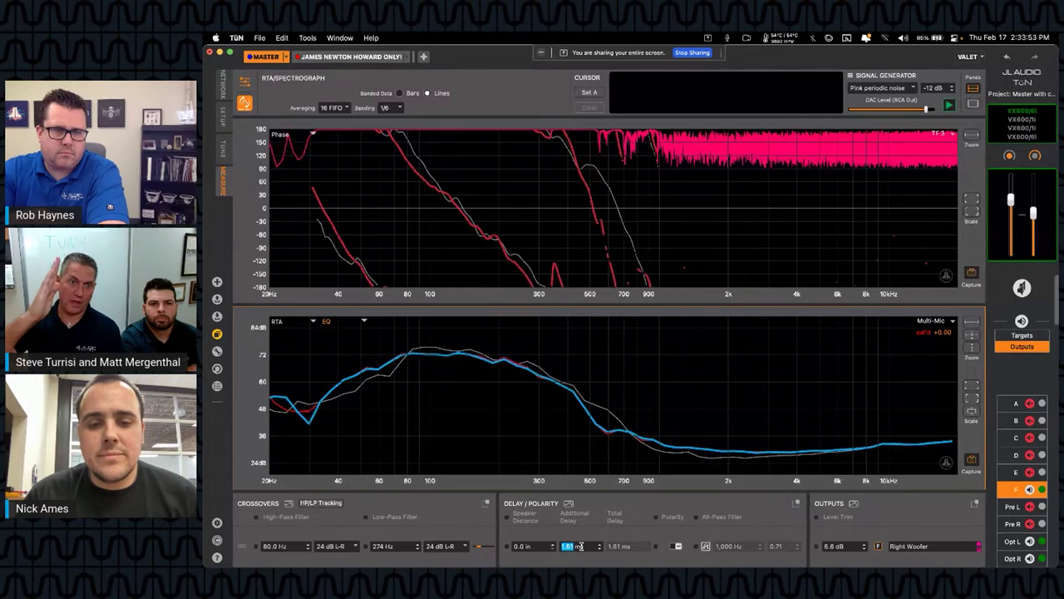
{"action": "key", "text": "Down"}
{"action": "key", "text": "Down"}
{"action": "key", "text": "Down"}
{"action": "key", "text": "Down"}
{"action": "key", "text": "Down"}
{"action": "key", "text": "Down"}
{"action": "key", "text": "Down"}
{"action": "key", "text": "Down"}
{"action": "key", "text": "Down"}
{"action": "key", "text": "Down"}
{"action": "key", "text": "Down"}
{"action": "key", "text": "Down"}
{"action": "key", "text": "Down"}
{"action": "key", "text": "Down"}
{"action": "key", "text": "Down"}
{"action": "key", "text": "Down"}
{"action": "key", "text": "Down"}
{"action": "key", "text": "Down"}
{"action": "key", "text": "Down"}
{"action": "key", "text": "Down"}
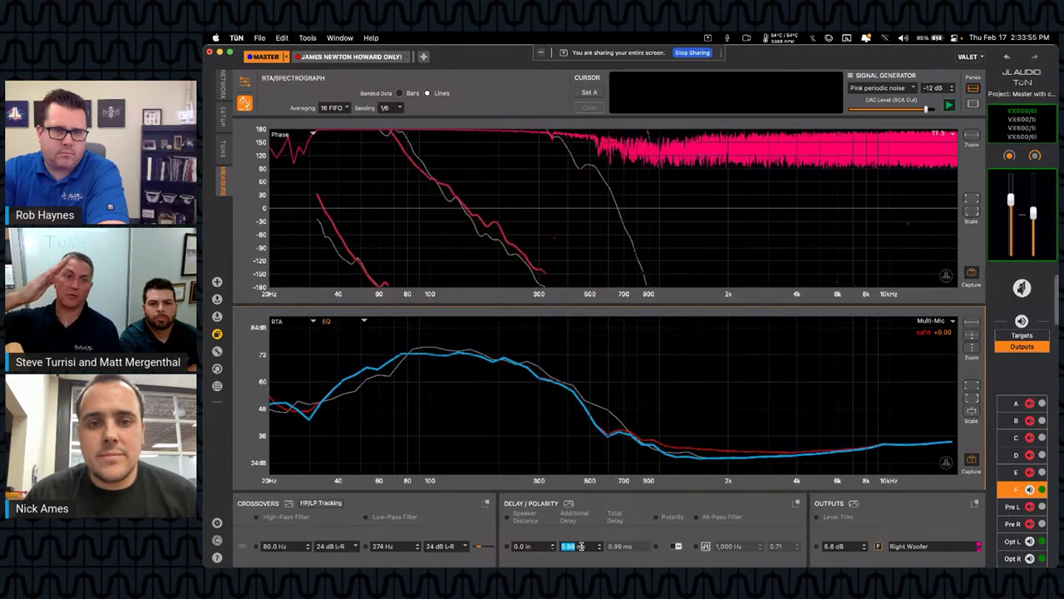
{"action": "key", "text": "Up"}
{"action": "key", "text": "Up"}
{"action": "key", "text": "Up"}
{"action": "key", "text": "Up"}
{"action": "key", "text": "Up"}
{"action": "key", "text": "Up"}
{"action": "key", "text": "Up"}
{"action": "key", "text": "Up"}
{"action": "key", "text": "Up"}
{"action": "key", "text": "Up"}
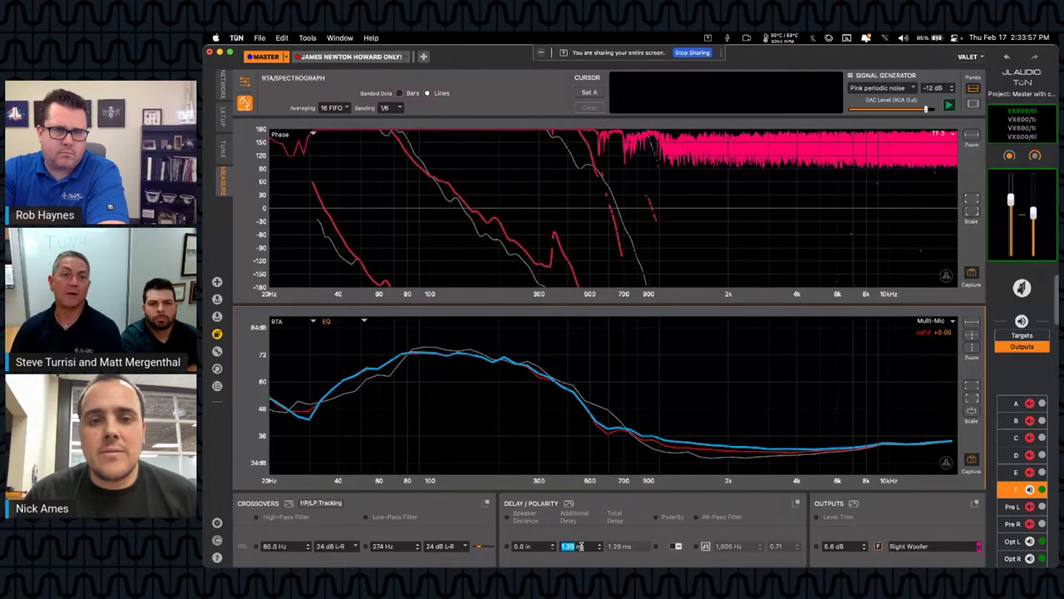
{"action": "key", "text": "Up"}
{"action": "key", "text": "Up"}
{"action": "key", "text": "Up"}
{"action": "key", "text": "Up"}
{"action": "key", "text": "Up"}
{"action": "key", "text": "Up"}
{"action": "key", "text": "Up"}
{"action": "key", "text": "Up"}
{"action": "key", "text": "Up"}
{"action": "key", "text": "Up"}
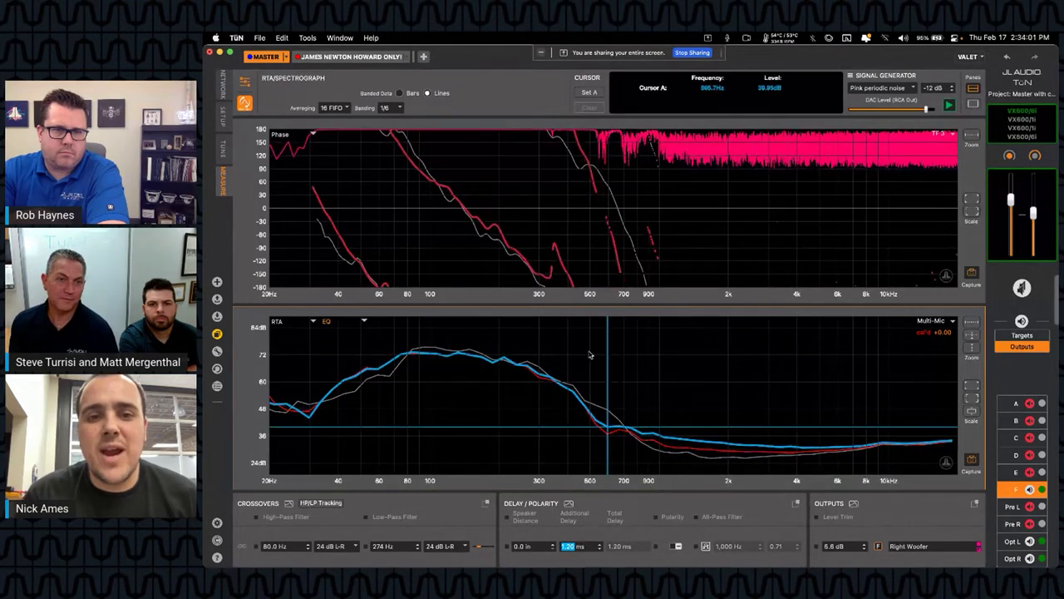
Examine the Right Woofer's live phase curve against the captured Left Woofer trace across shifted phase ranges
{"action": "left_click", "coordinate": [616, 260]}
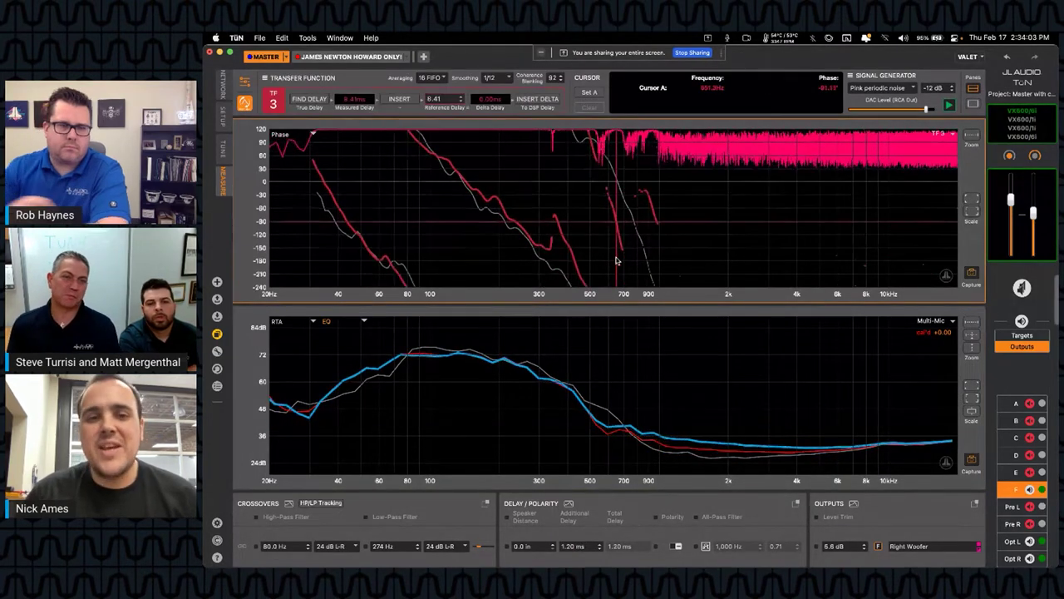
{"action": "scroll", "coordinate": [616, 259], "scroll_direction": "up", "scroll_amount": 3}
{"action": "scroll", "coordinate": [616, 261], "scroll_direction": "down", "scroll_amount": 6}
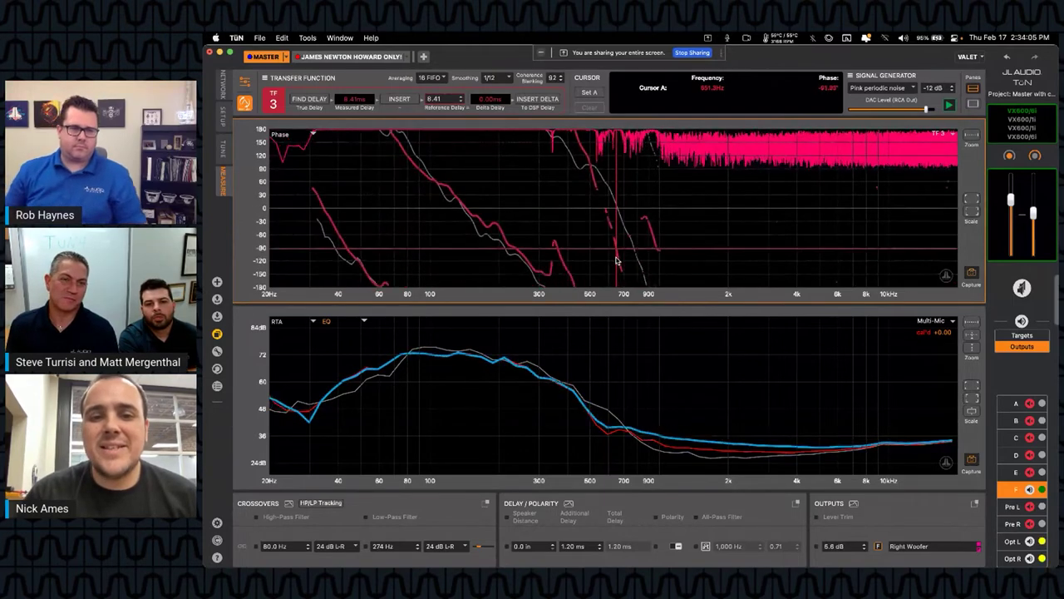
{"action": "scroll", "coordinate": [616, 261], "scroll_direction": "up", "scroll_amount": 6}
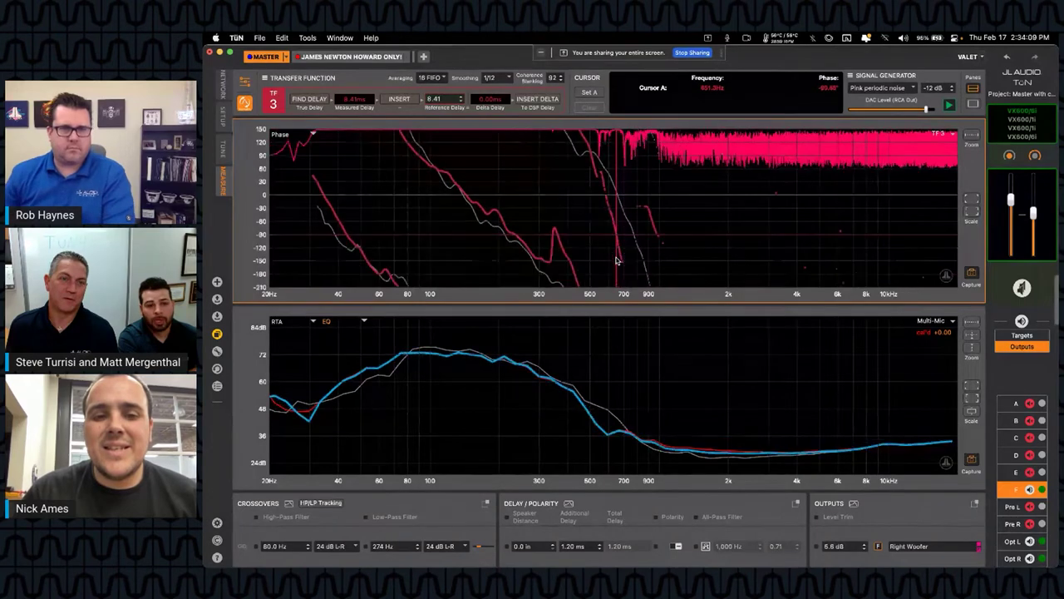
{"action": "scroll", "coordinate": [616, 261], "scroll_direction": "up", "scroll_amount": 1}
{"action": "scroll", "coordinate": [616, 261], "scroll_direction": "down", "scroll_amount": 5}
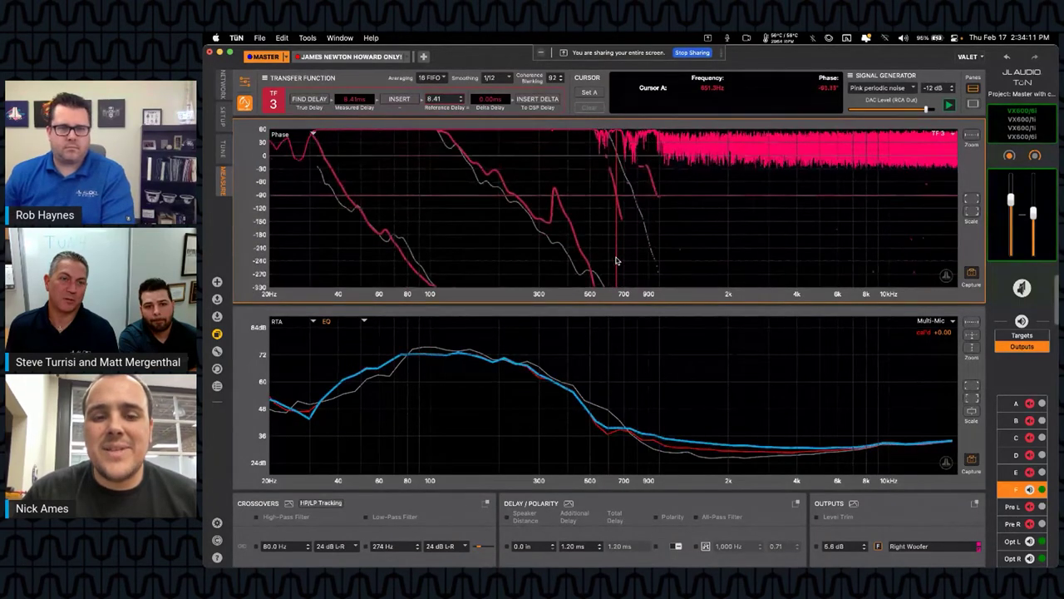
{"action": "mouse_move", "coordinate": [607, 565]}
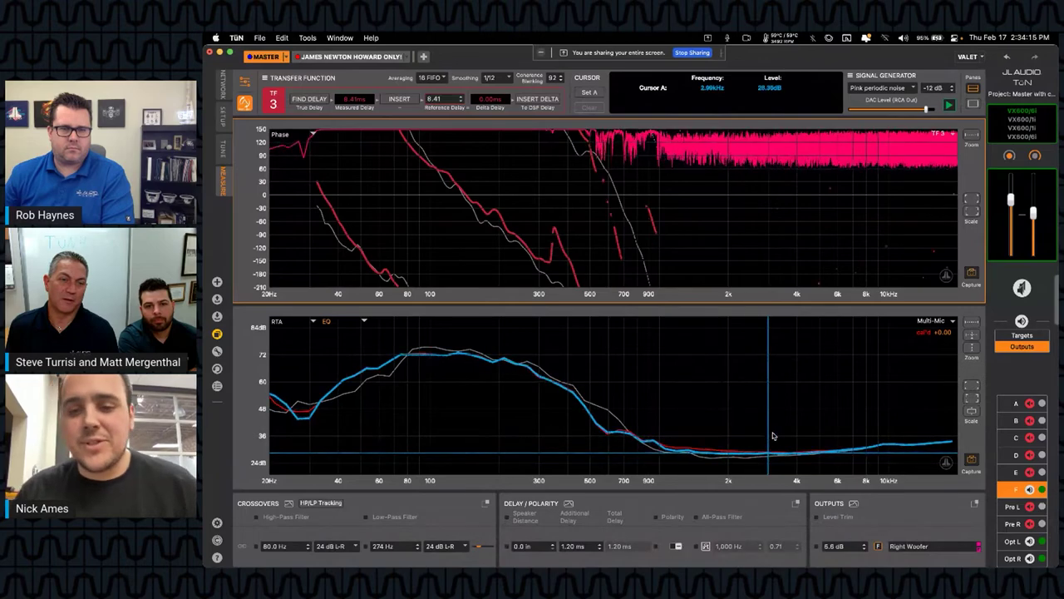
Unmute the Left Woofer alongside the Right Woofer and capture their combined RTA response
{"action": "left_click", "coordinate": [1031, 470]}
{"action": "left_click", "coordinate": [719, 379]}
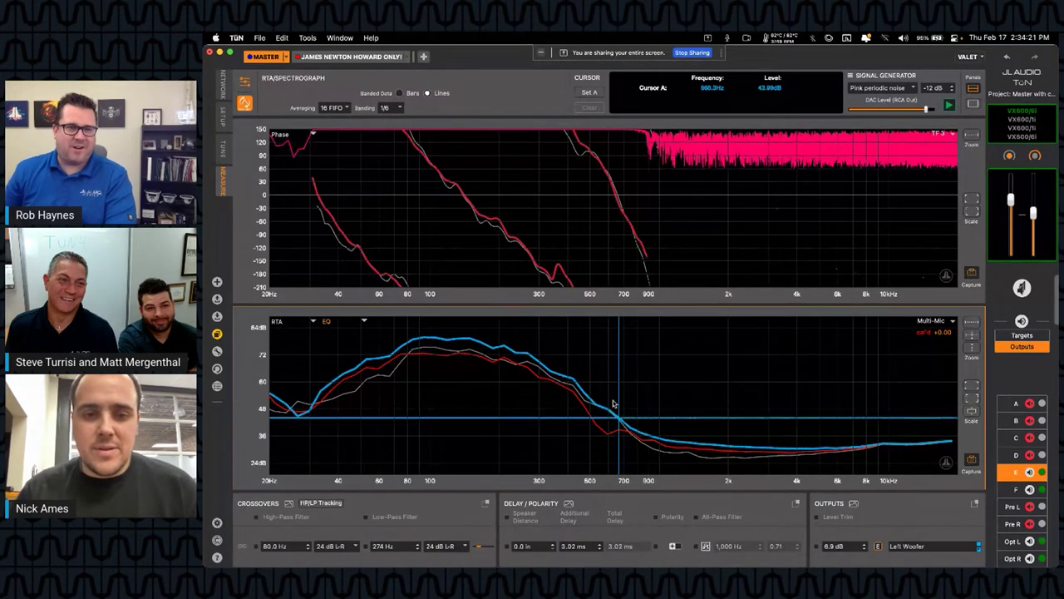
{"action": "left_click", "coordinate": [1007, 489]}
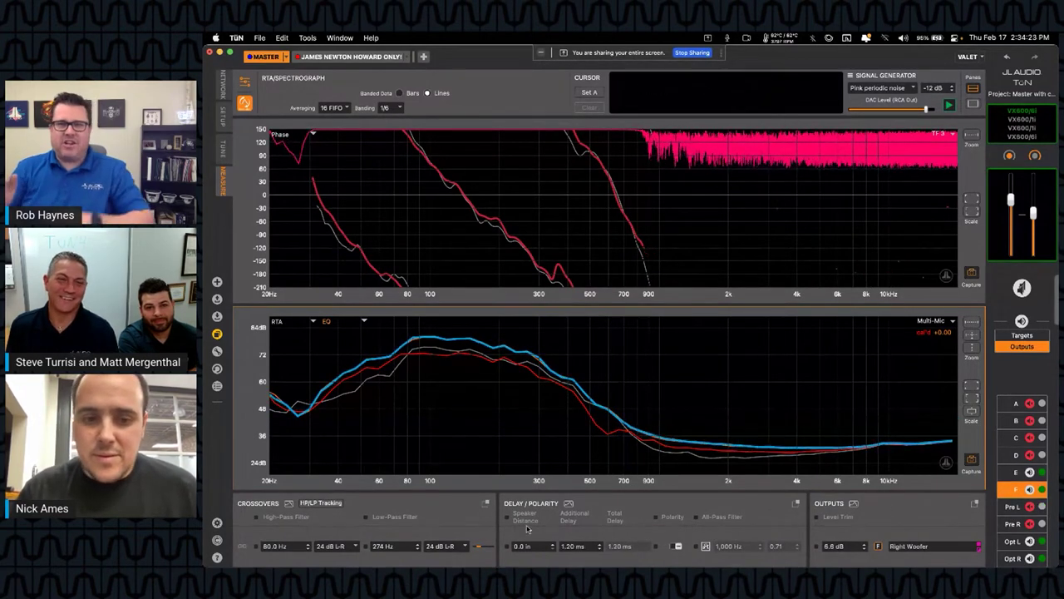
{"action": "type", "text": "1"}
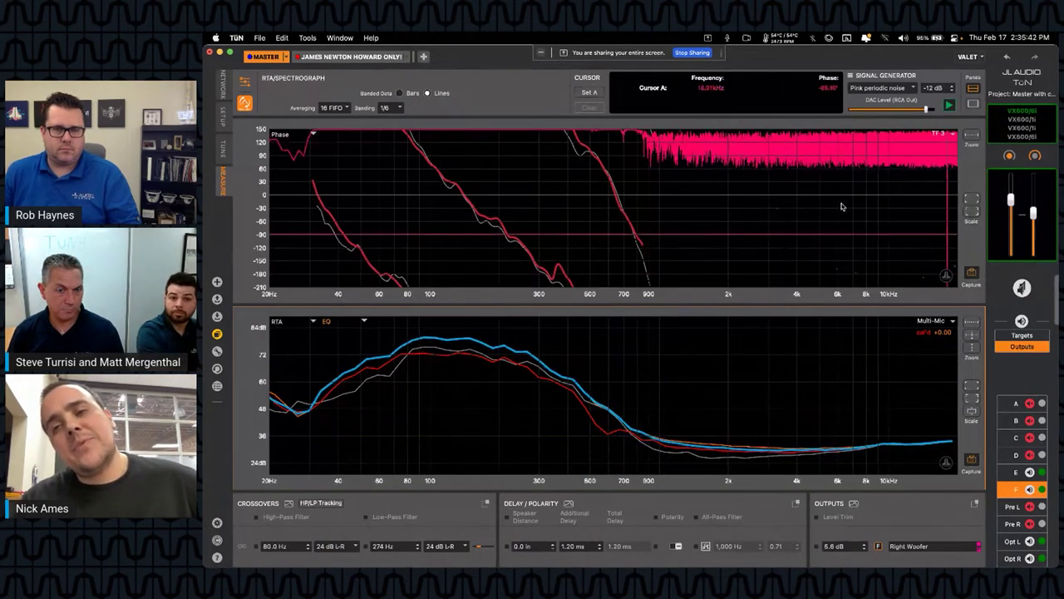
Hide the captured TF3_001 phase trace and capture the two woofers' combined phase curve
{"action": "left_click", "coordinate": [938, 135]}
{"action": "left_click", "coordinate": [909, 201]}
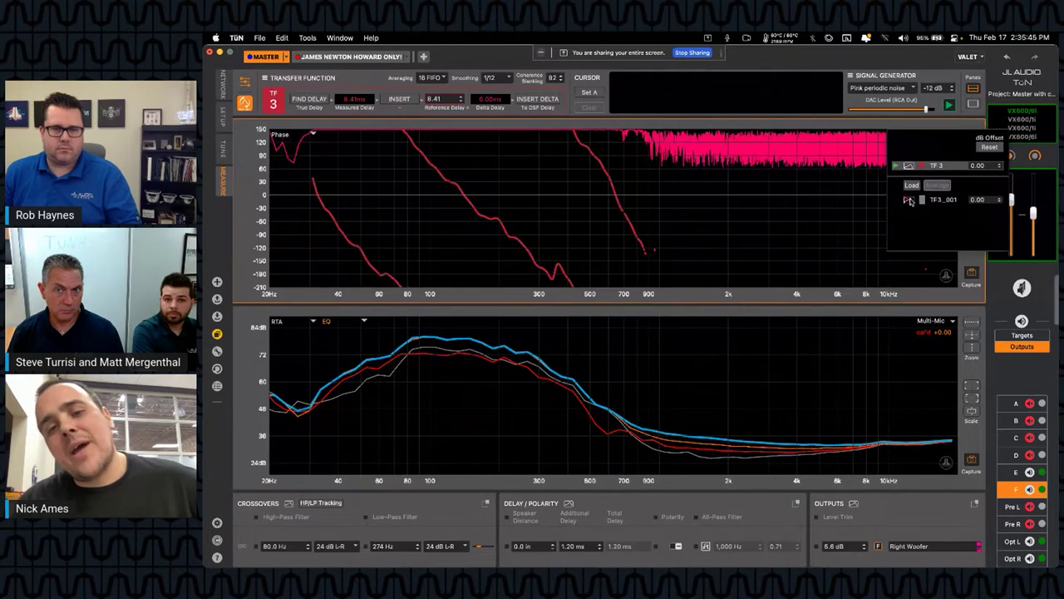
{"action": "left_click", "coordinate": [494, 209]}
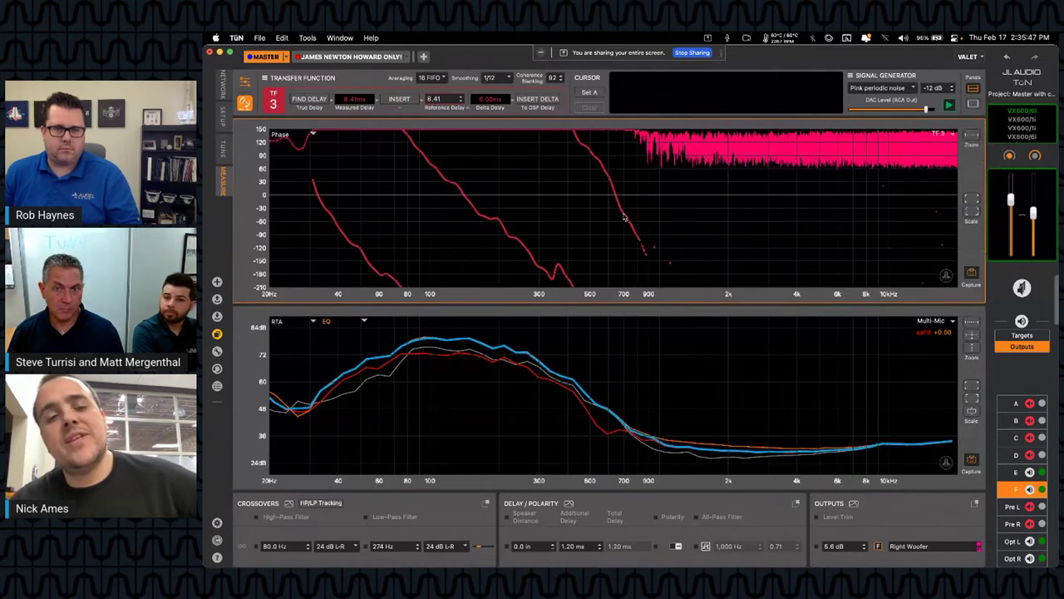
{"action": "left_click", "coordinate": [457, 198]}
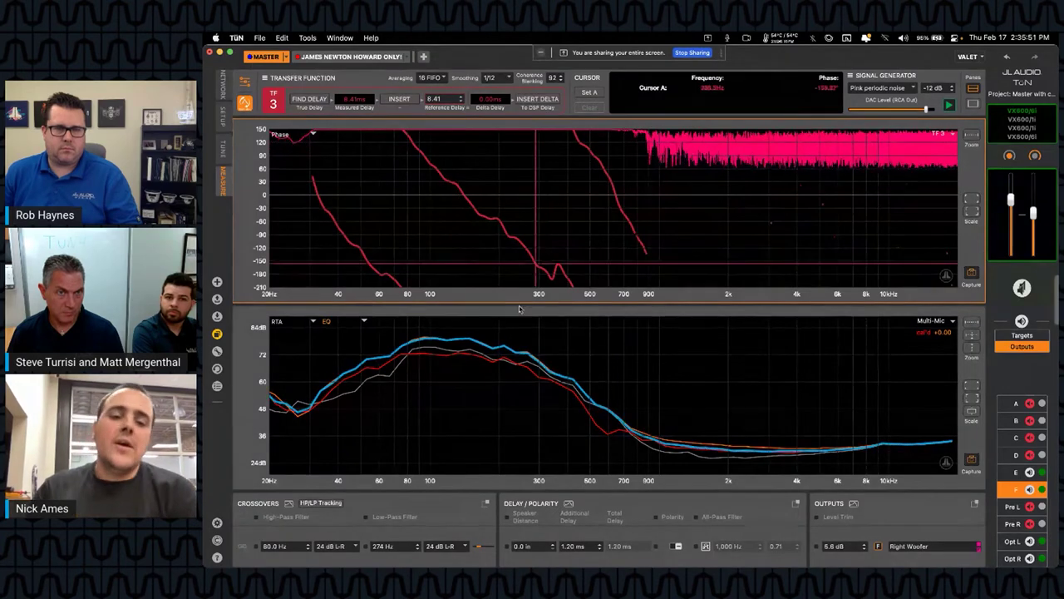
Mute both woofers and hide RTA traces MIC3_001 and MIC3_002, keeping the combined trace MIC3_003 selected
{"action": "left_click", "coordinate": [1029, 489]}
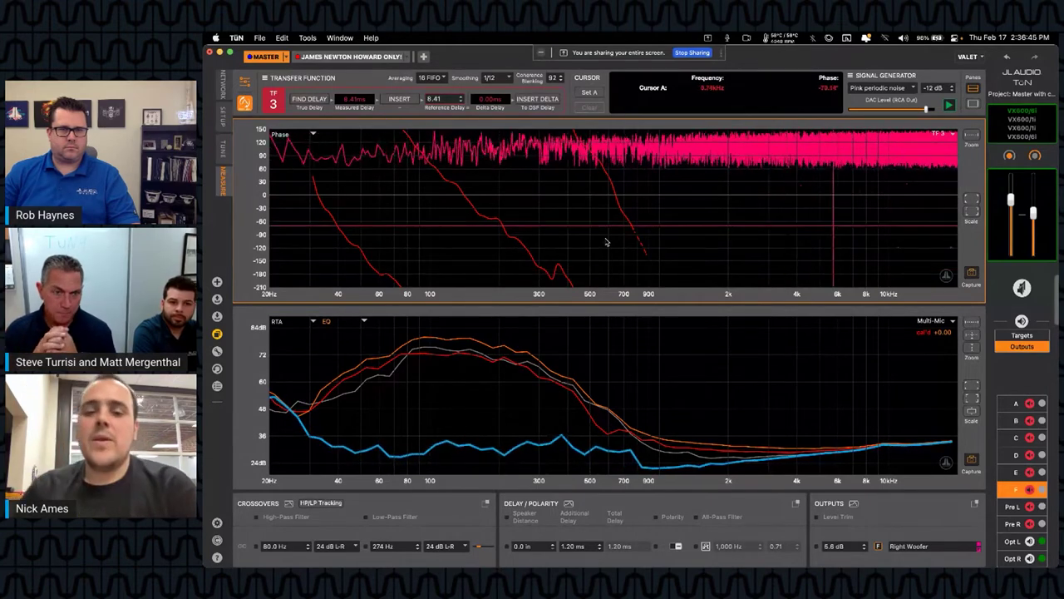
{"action": "left_click", "coordinate": [952, 321]}
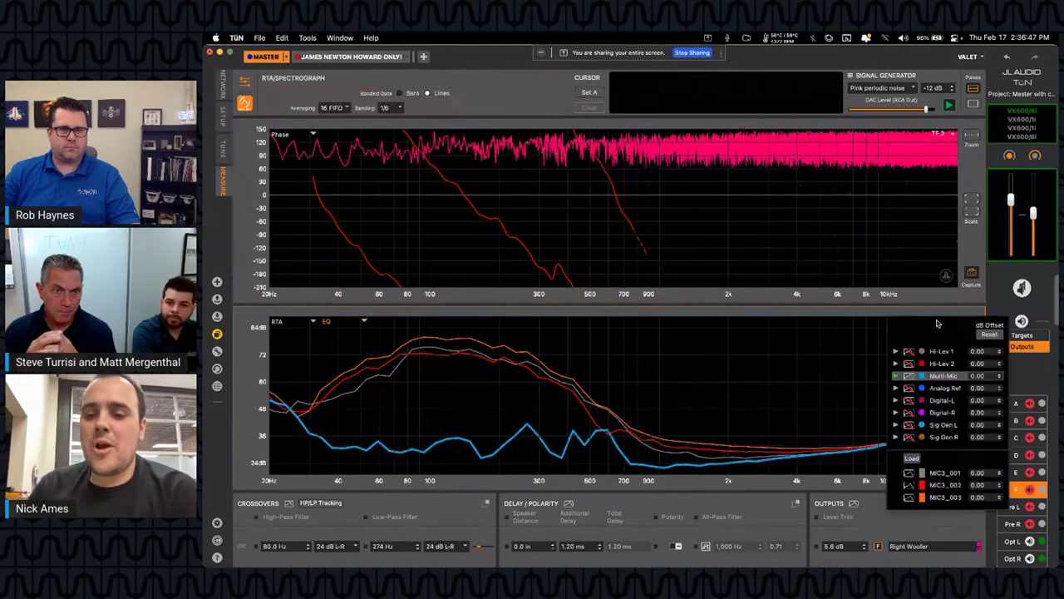
{"action": "left_click", "coordinate": [909, 472]}
{"action": "left_click", "coordinate": [908, 485]}
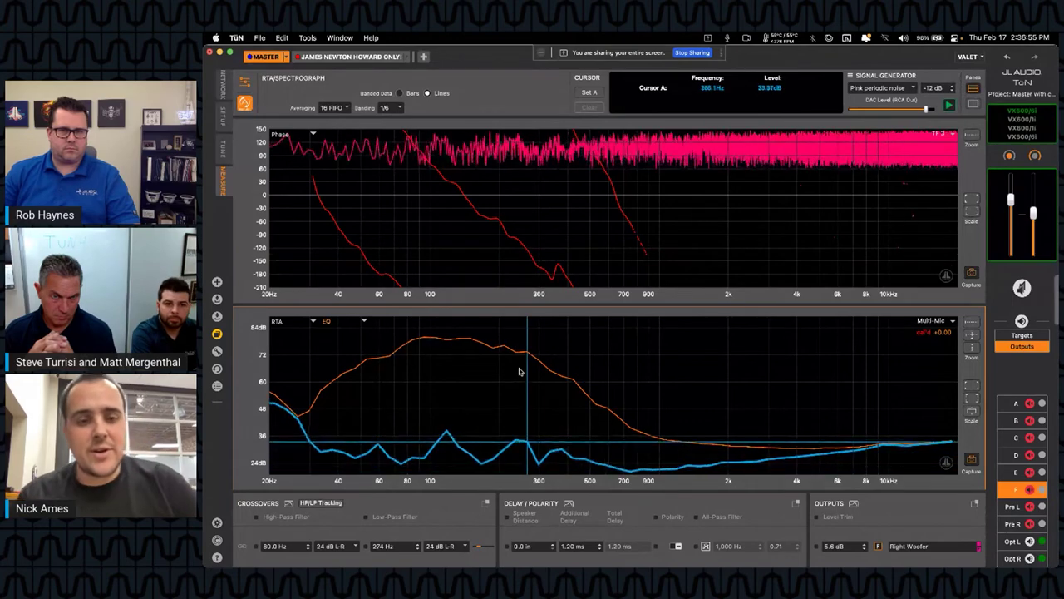
{"action": "left_click", "coordinate": [408, 344]}
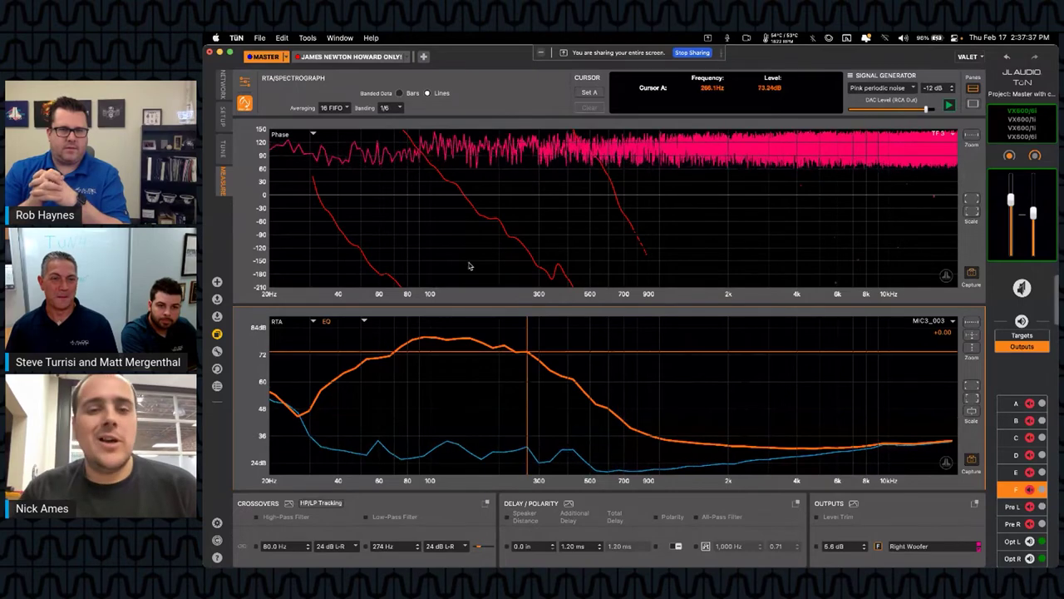
Resave the captured phase trace TF3_002 in pale yellow, replacing the existing file
{"action": "left_click", "coordinate": [936, 130]}
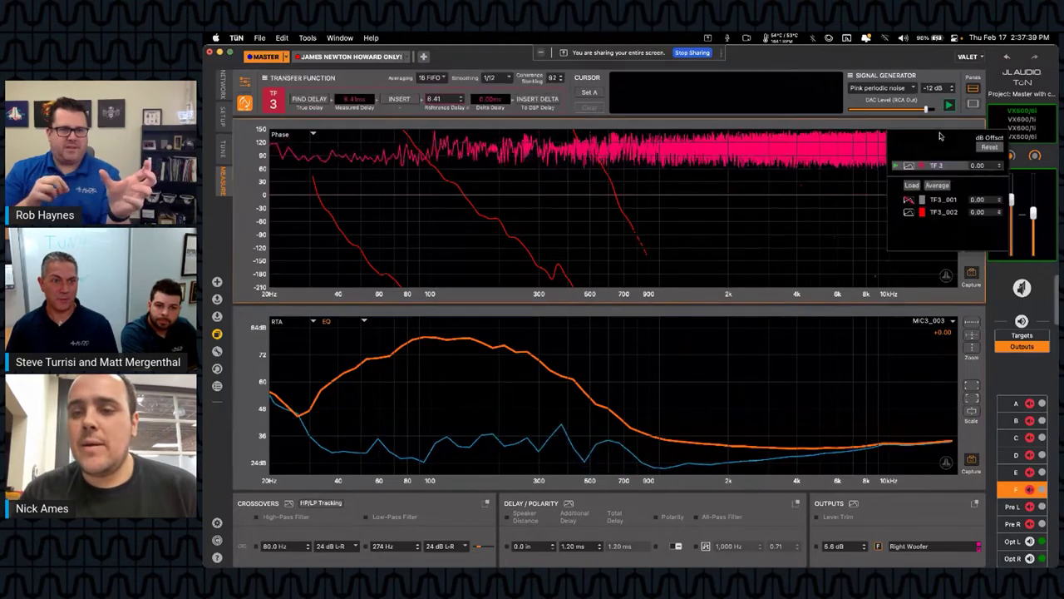
{"action": "right_click", "coordinate": [939, 170]}
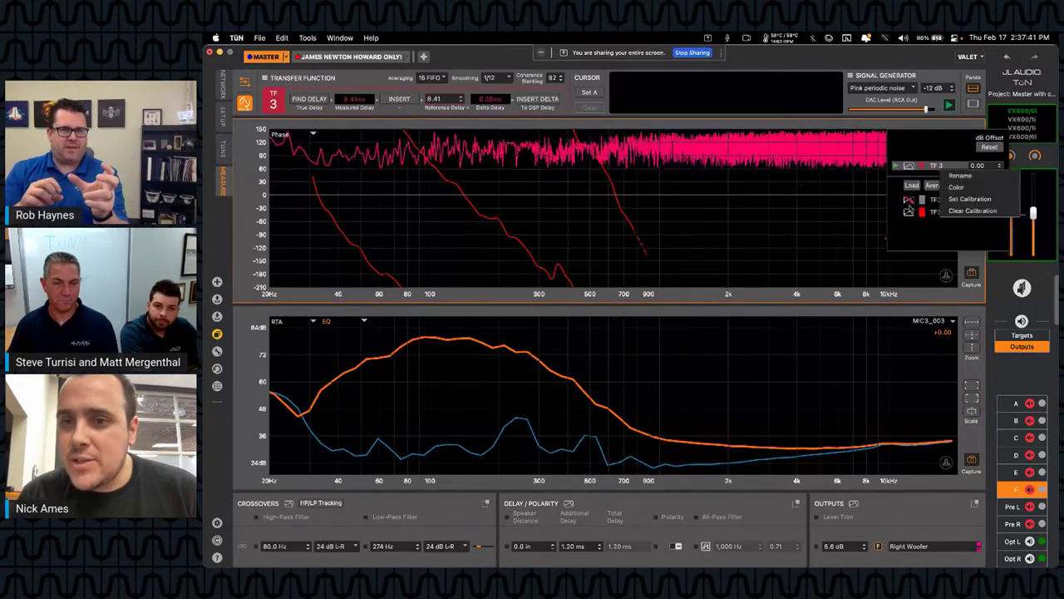
{"action": "left_click", "coordinate": [933, 213]}
{"action": "right_click", "coordinate": [941, 214]}
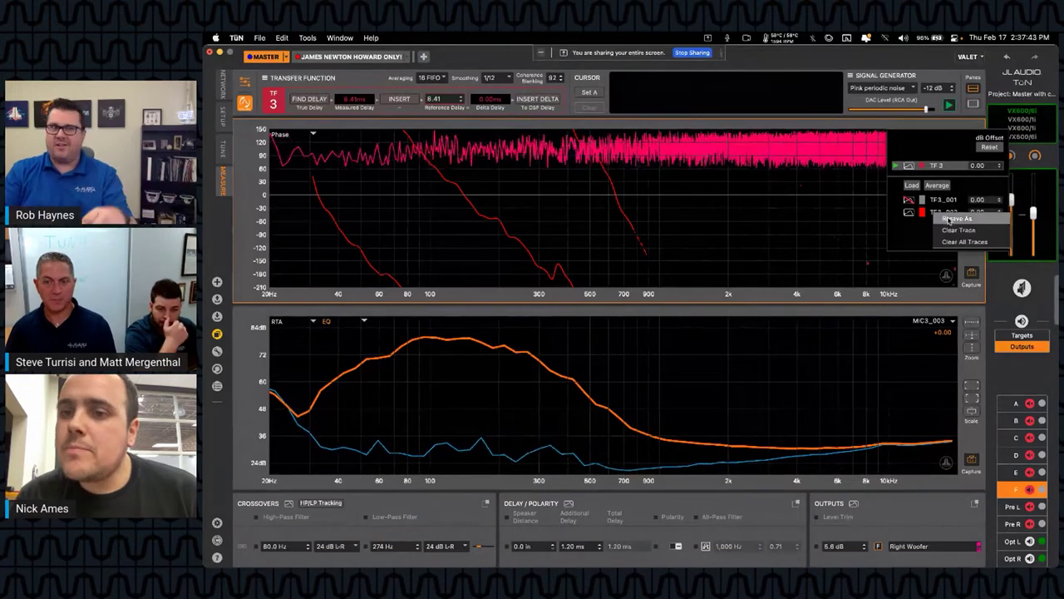
{"action": "left_click", "coordinate": [948, 219]}
{"action": "left_click", "coordinate": [715, 298]}
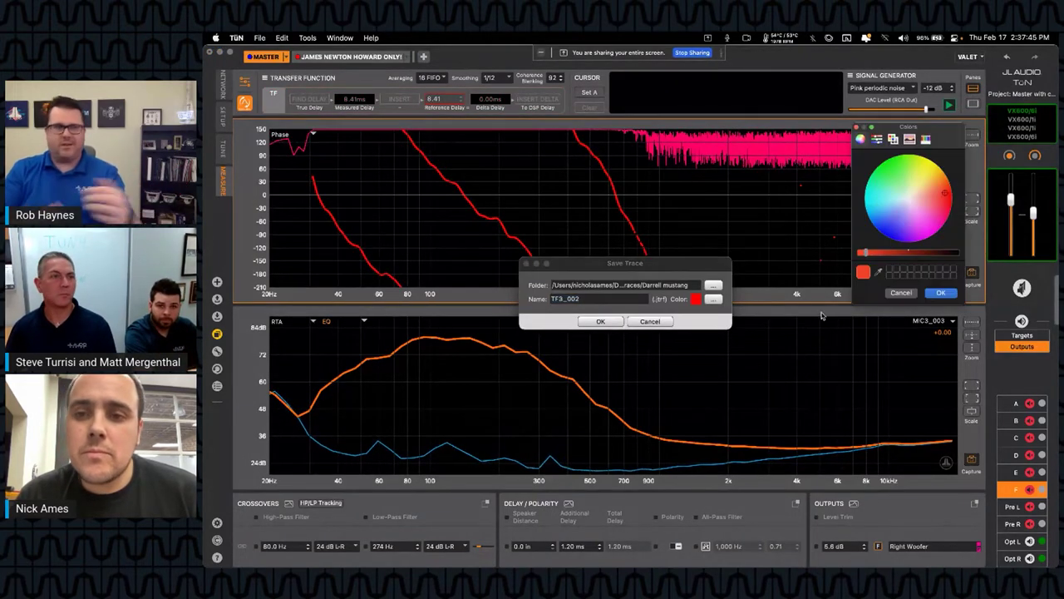
{"action": "left_click_drag", "start_coordinate": [942, 192], "coordinate": [910, 186]}
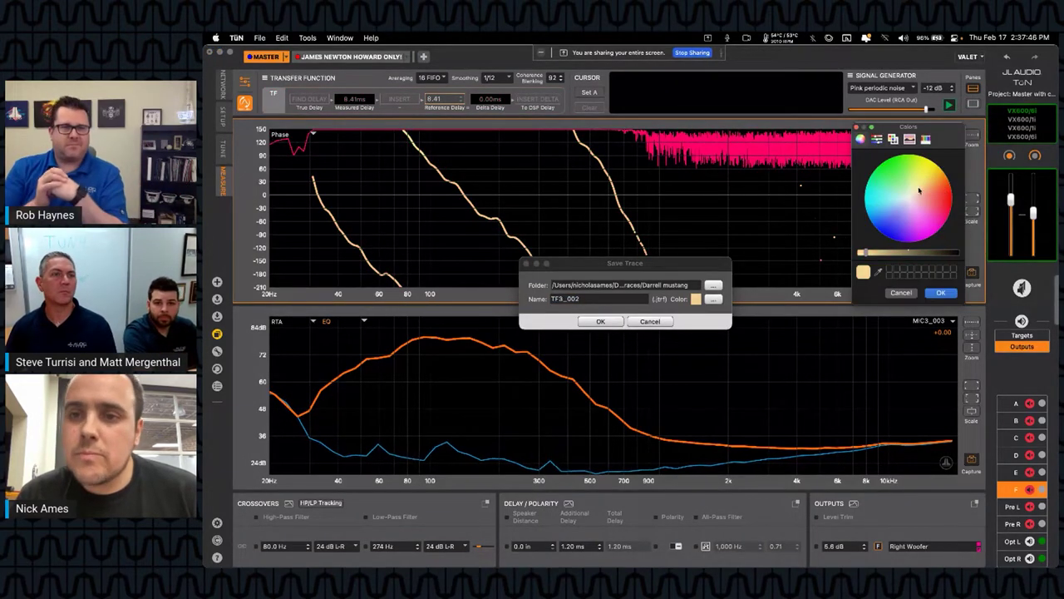
{"action": "left_click", "coordinate": [934, 296]}
{"action": "left_click", "coordinate": [600, 320]}
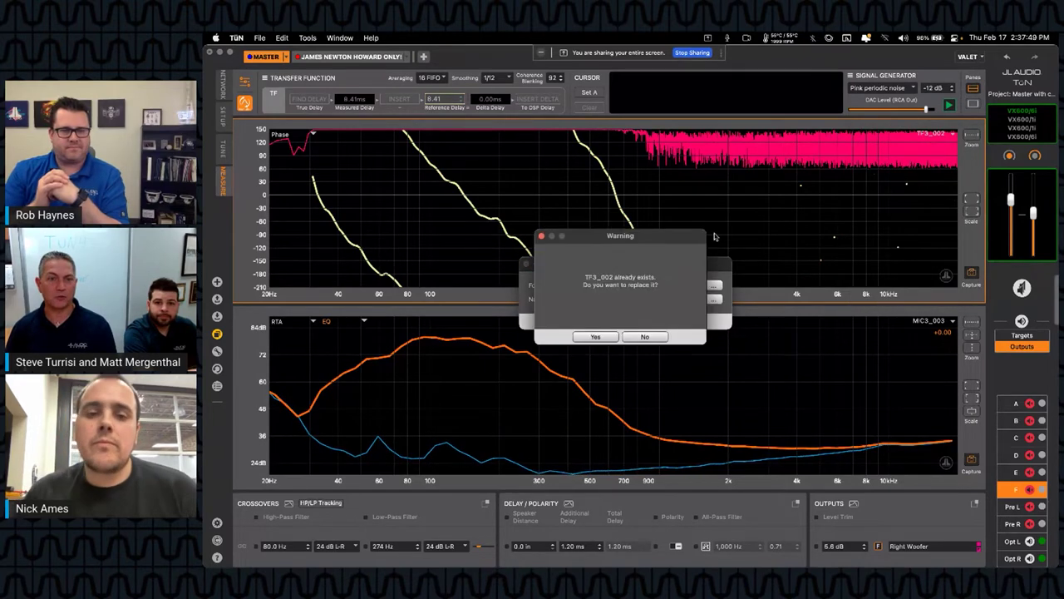
{"action": "left_click", "coordinate": [595, 337]}
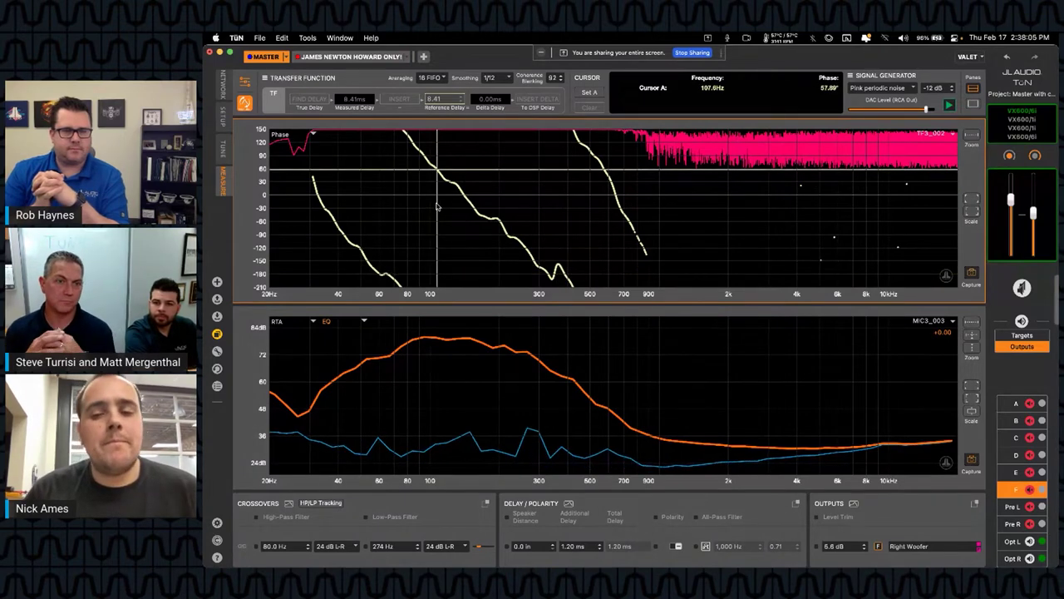
Unmute the L Subwoofer in the network overview and bring up its live response on the measurement graphs
{"action": "left_click", "coordinate": [224, 84]}
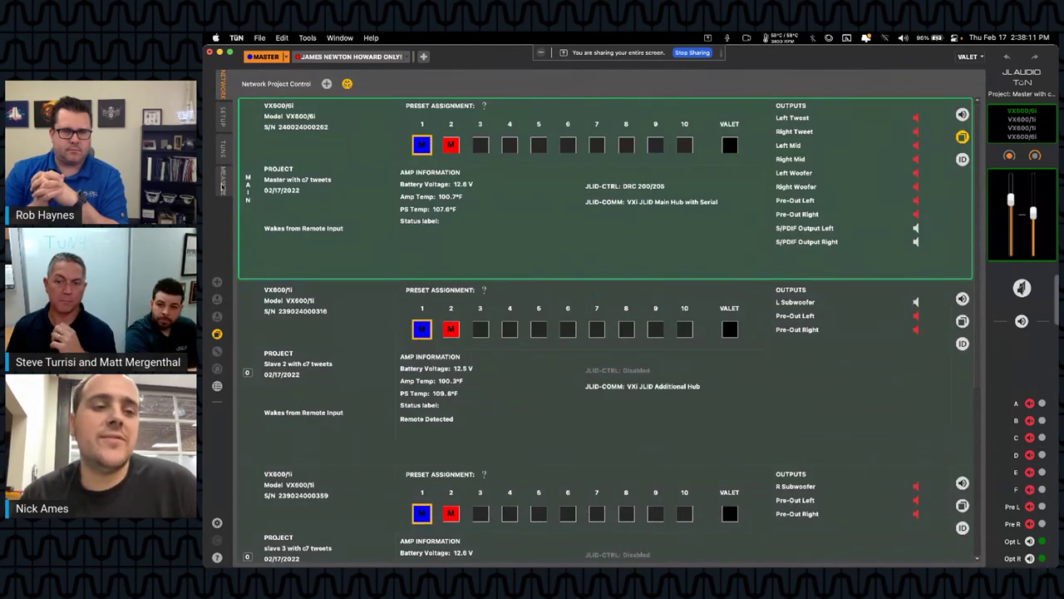
{"action": "left_click", "coordinate": [222, 181]}
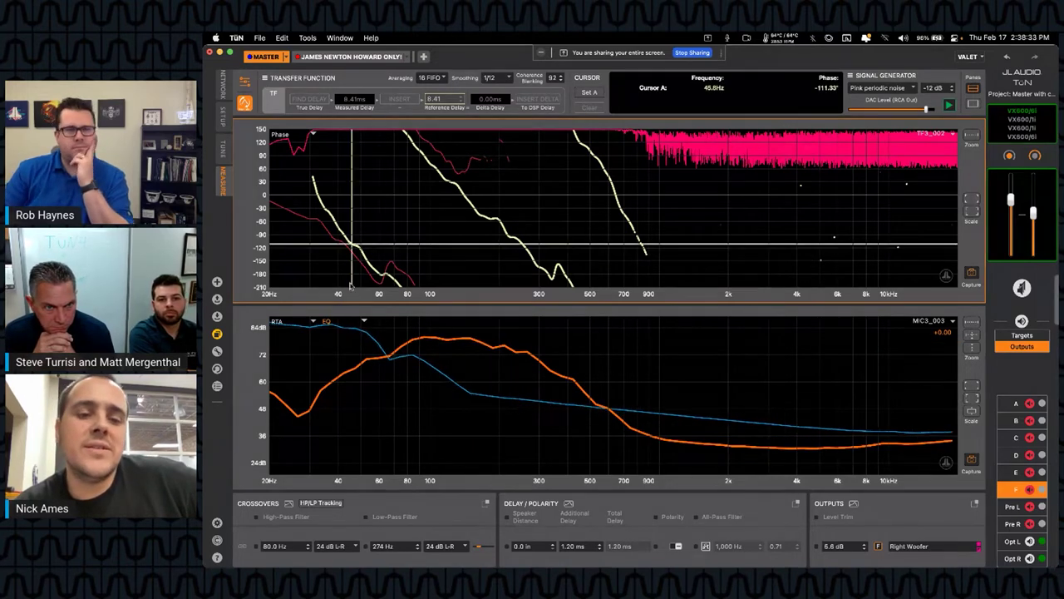
{"action": "left_click", "coordinate": [465, 428]}
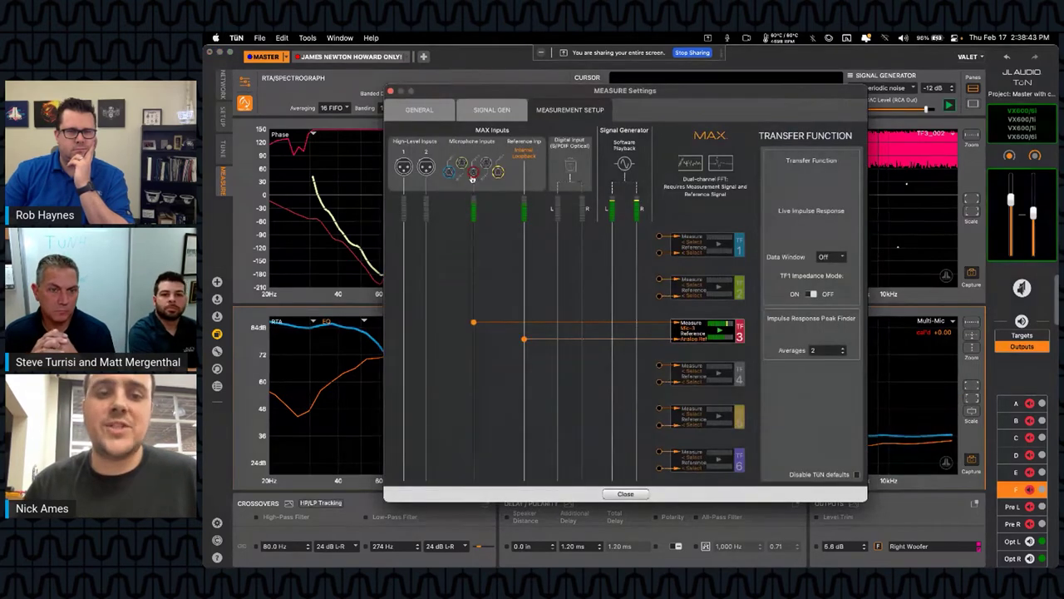
Turn off hardware multiplexing for the five-microphone spatial average in the measurement setup and close the settings
{"action": "left_click", "coordinate": [473, 177]}
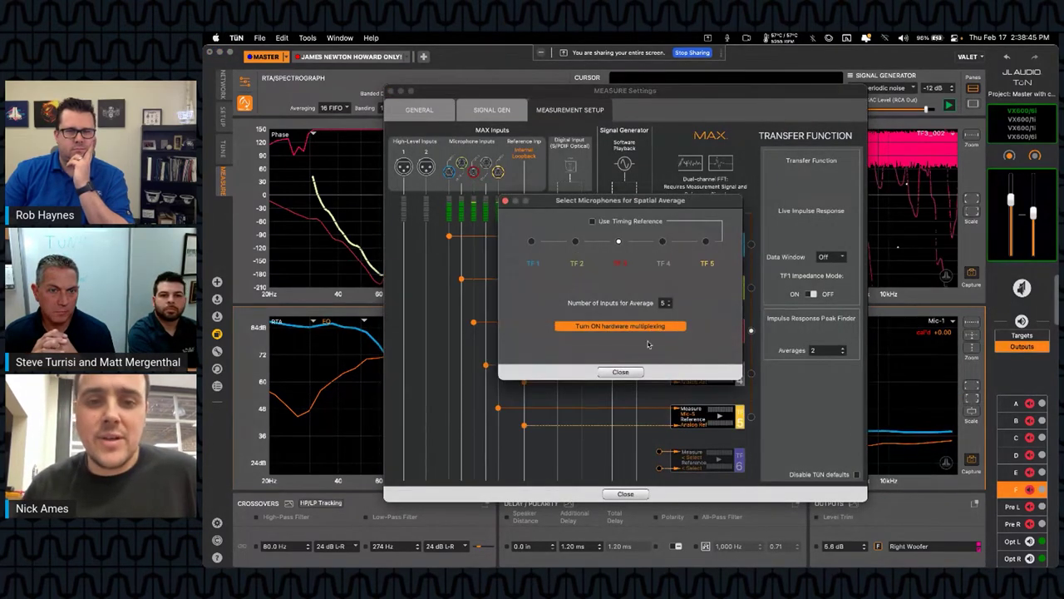
{"action": "left_click", "coordinate": [620, 372]}
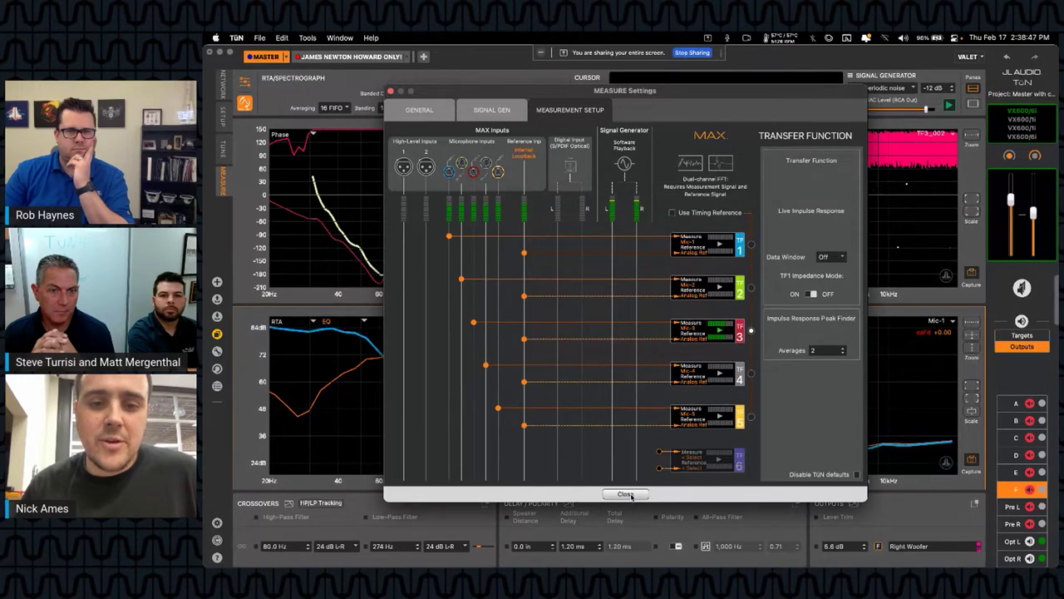
{"action": "left_click", "coordinate": [628, 495]}
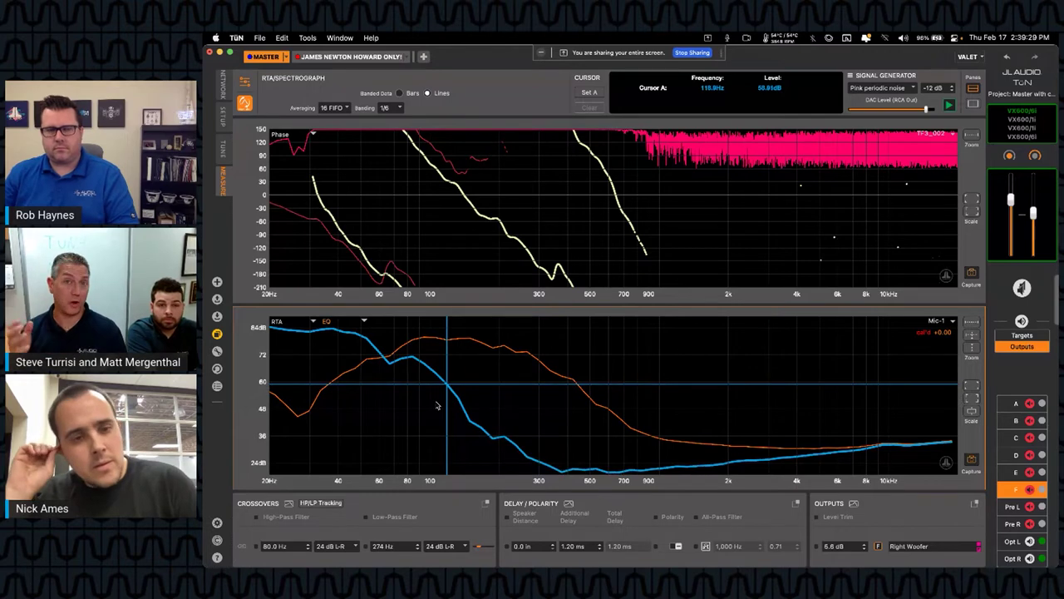
Make the Mic-3 live trace the active one on the RTA graph
{"action": "left_click", "coordinate": [942, 321]}
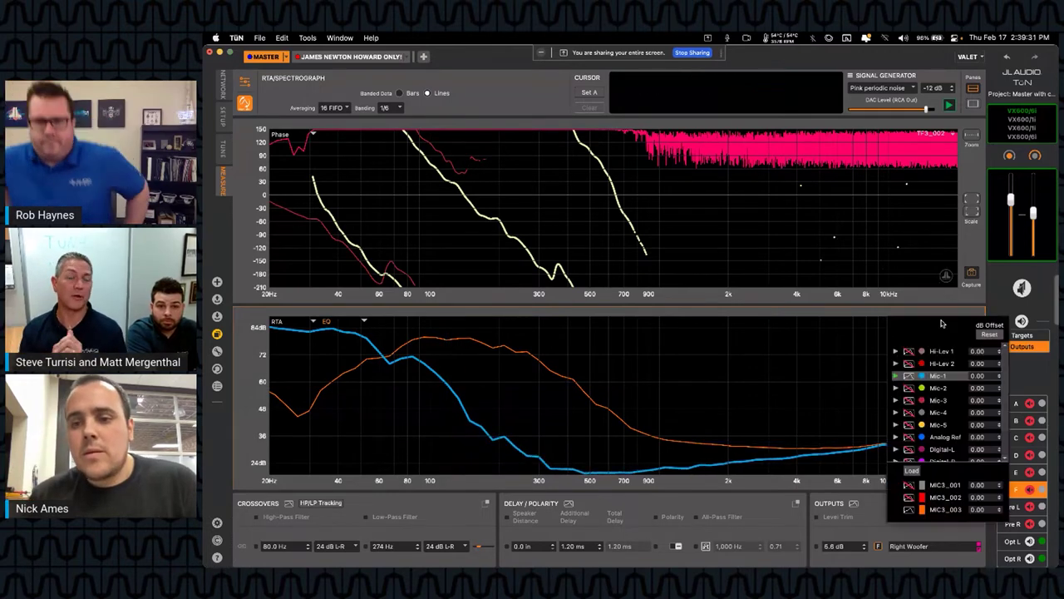
{"action": "left_click", "coordinate": [943, 401]}
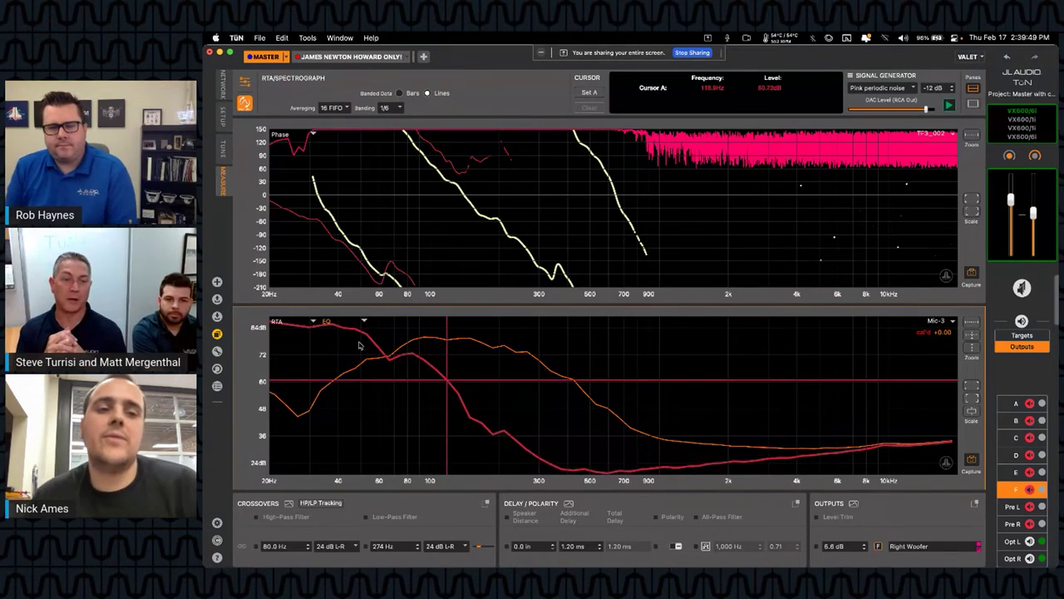
Turn hardware multiplexing back on for the five-microphone spatial average and make Multi-Mic the active RTA trace
{"action": "left_click", "coordinate": [245, 81]}
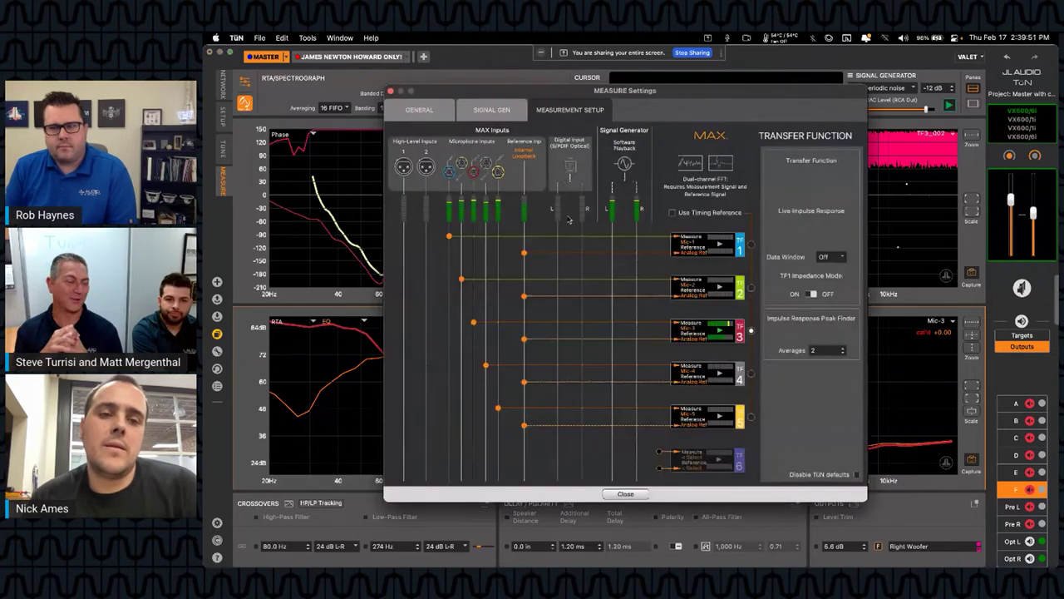
{"action": "left_click", "coordinate": [486, 179]}
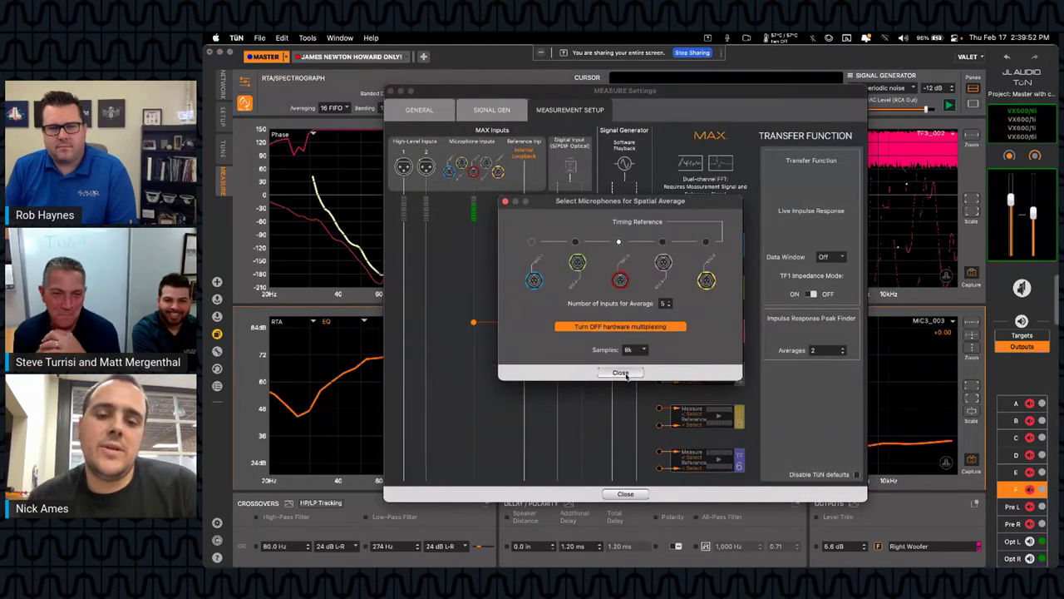
{"action": "left_click", "coordinate": [621, 372]}
{"action": "left_click", "coordinate": [625, 493]}
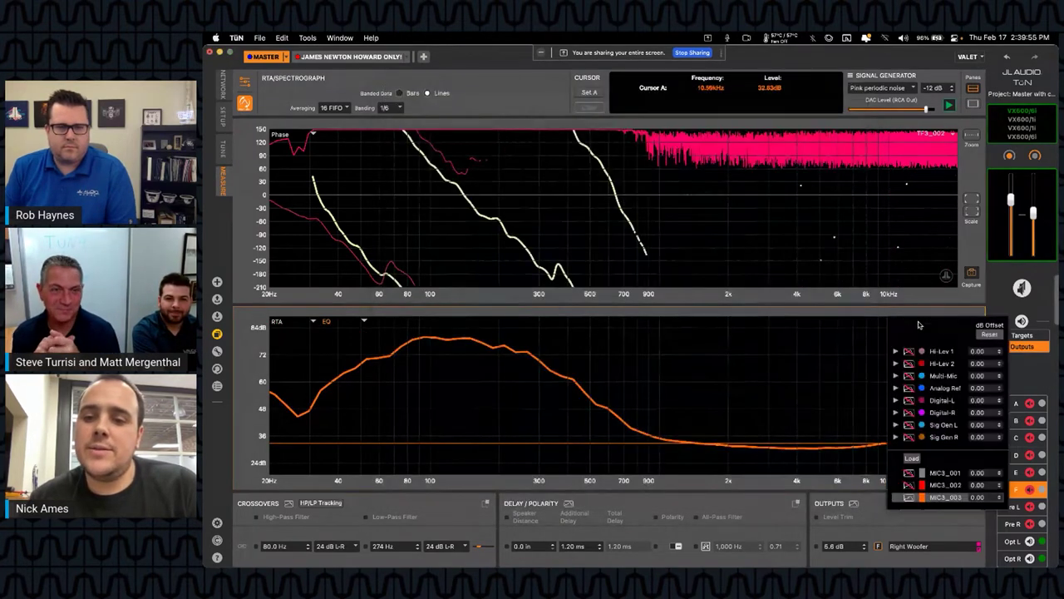
{"action": "mouse_move", "coordinate": [917, 320]}
{"action": "left_click", "coordinate": [941, 375]}
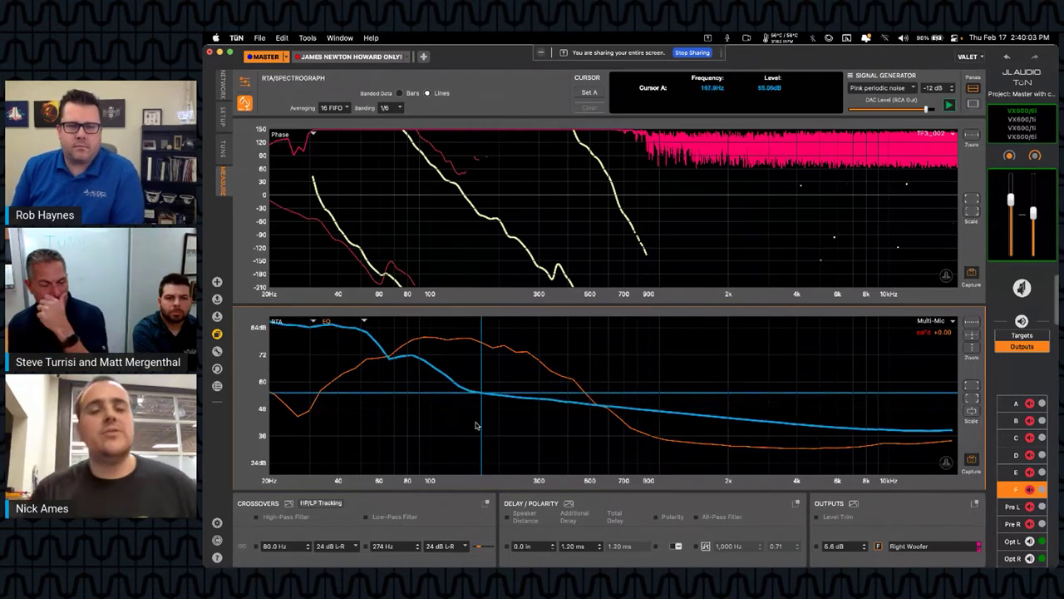
Make the live TF 3 phase trace active and zoom the RTA level scale in on the subwoofer and woofer curves
{"action": "left_click", "coordinate": [549, 249]}
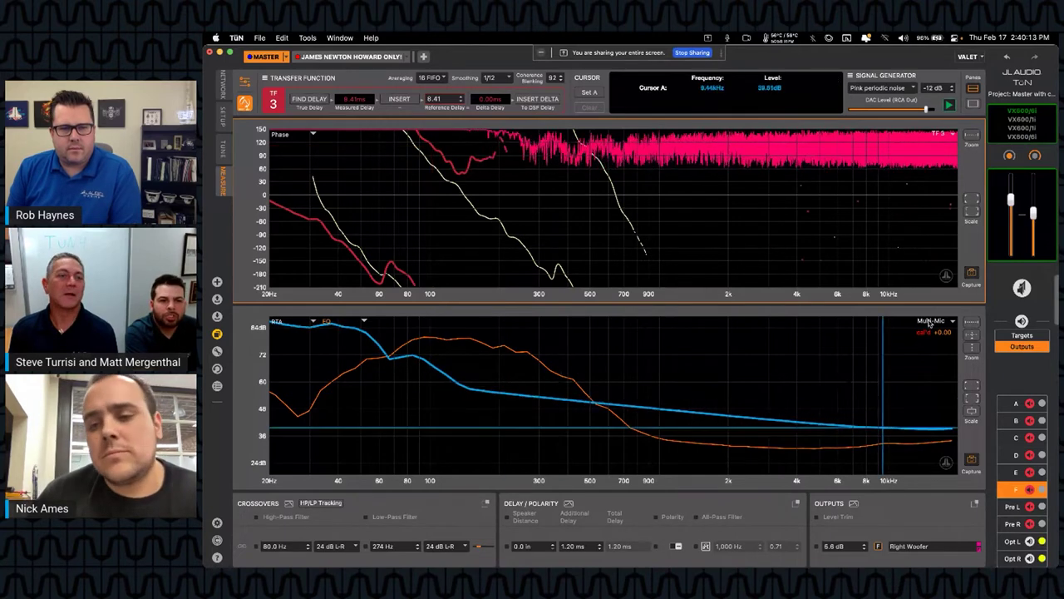
{"action": "left_click", "coordinate": [971, 325]}
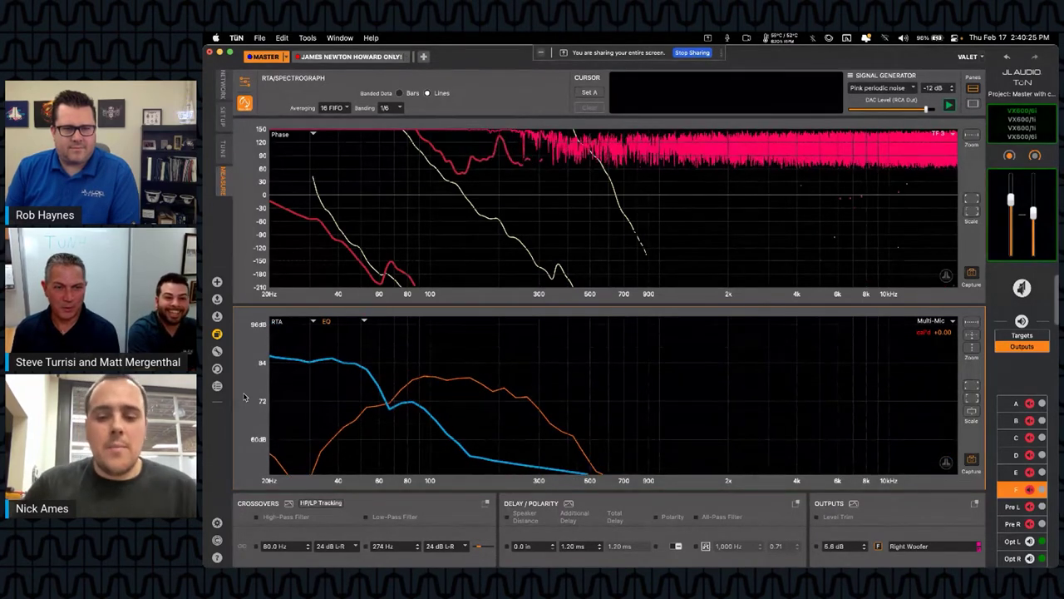
Capture the L Subwoofer's Multi-Mic RTA response in yellow and unmute the Left and Right Woofers for a combined measurement
{"action": "left_click", "coordinate": [401, 374]}
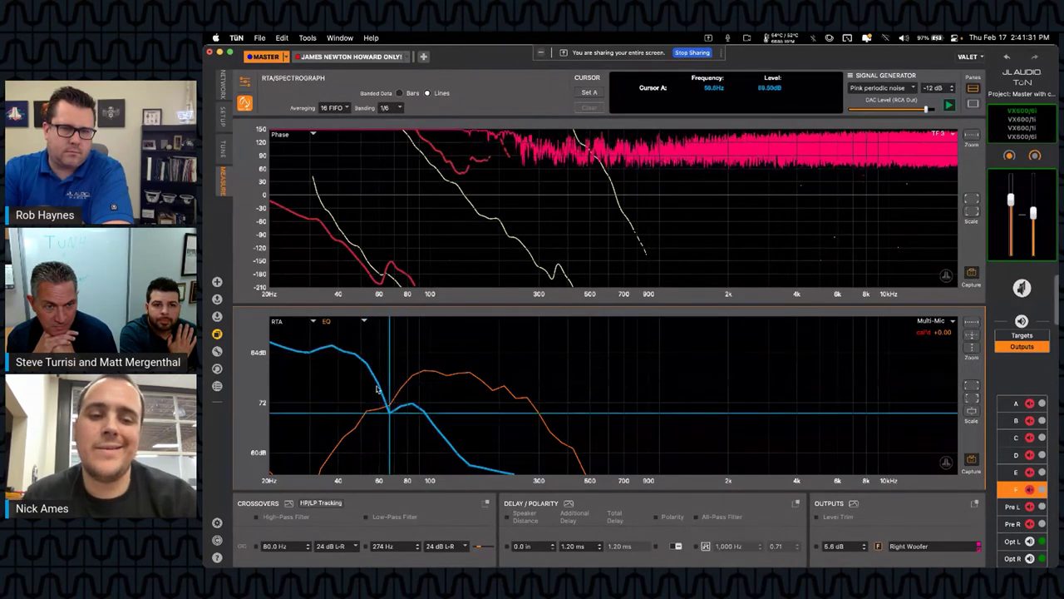
{"action": "left_click", "coordinate": [1029, 472]}
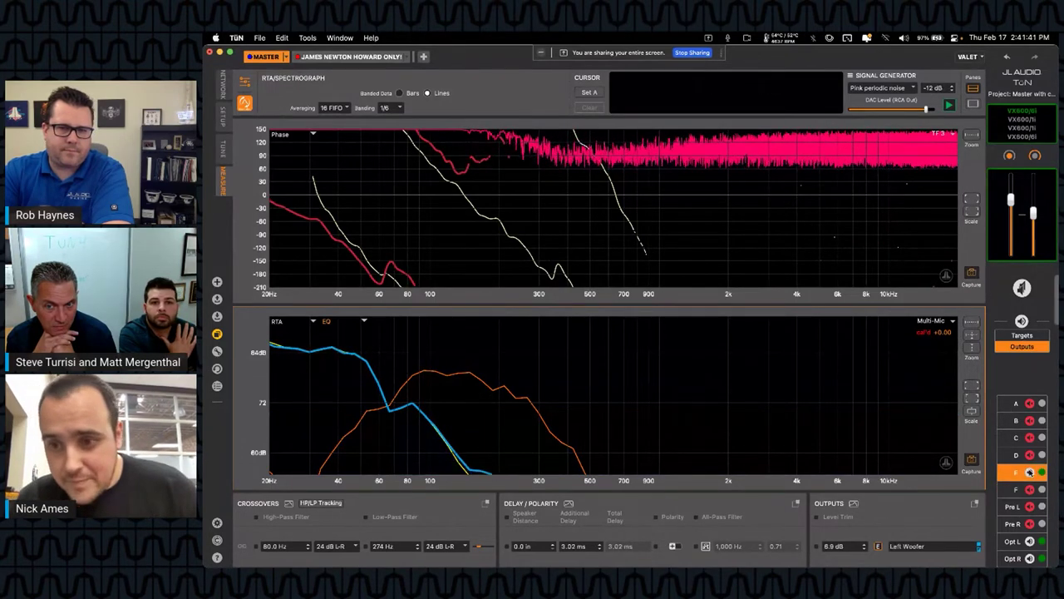
{"action": "left_click", "coordinate": [1029, 490]}
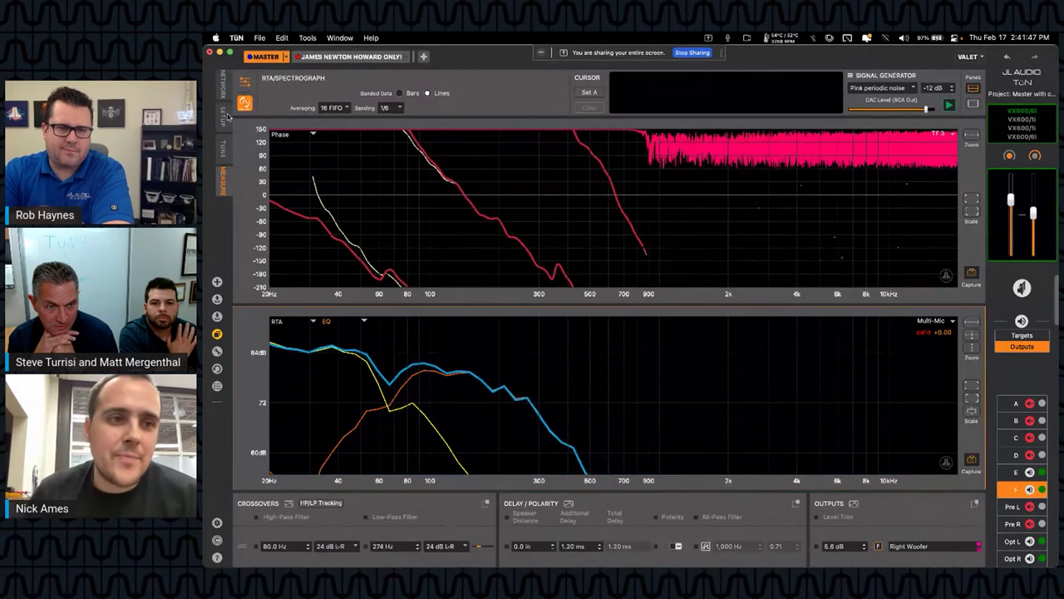
Open the L Subwoofer's amplifier from the network overview and try inverting the subwoofer's polarity while watching the measurement graphs
{"action": "left_click", "coordinate": [222, 83]}
{"action": "scroll", "coordinate": [630, 444], "scroll_direction": "down", "scroll_amount": 5}
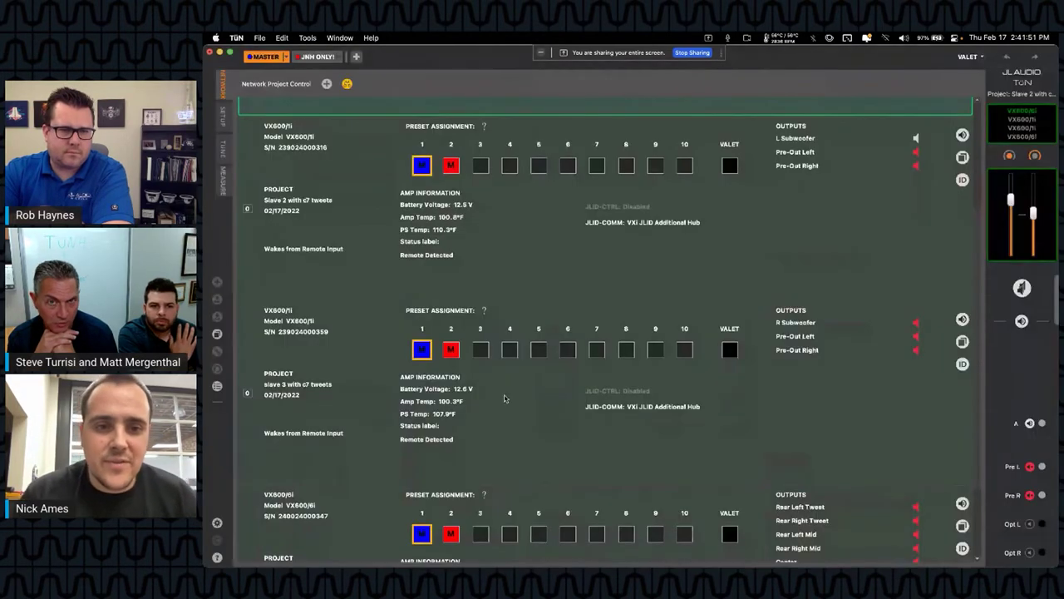
{"action": "left_click", "coordinate": [222, 116]}
{"action": "left_click", "coordinate": [222, 179]}
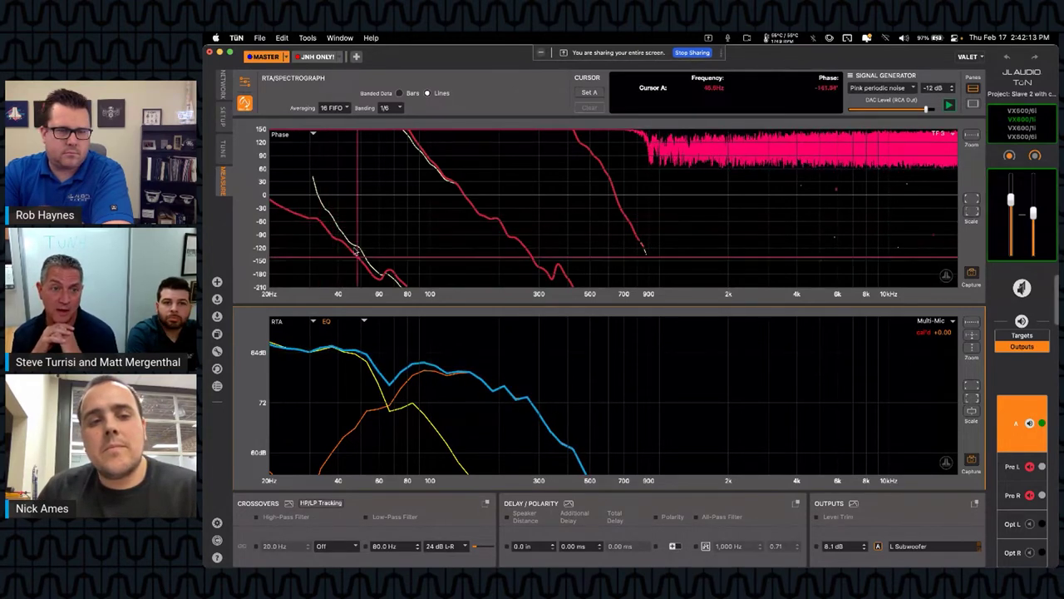
{"action": "left_click", "coordinate": [675, 546]}
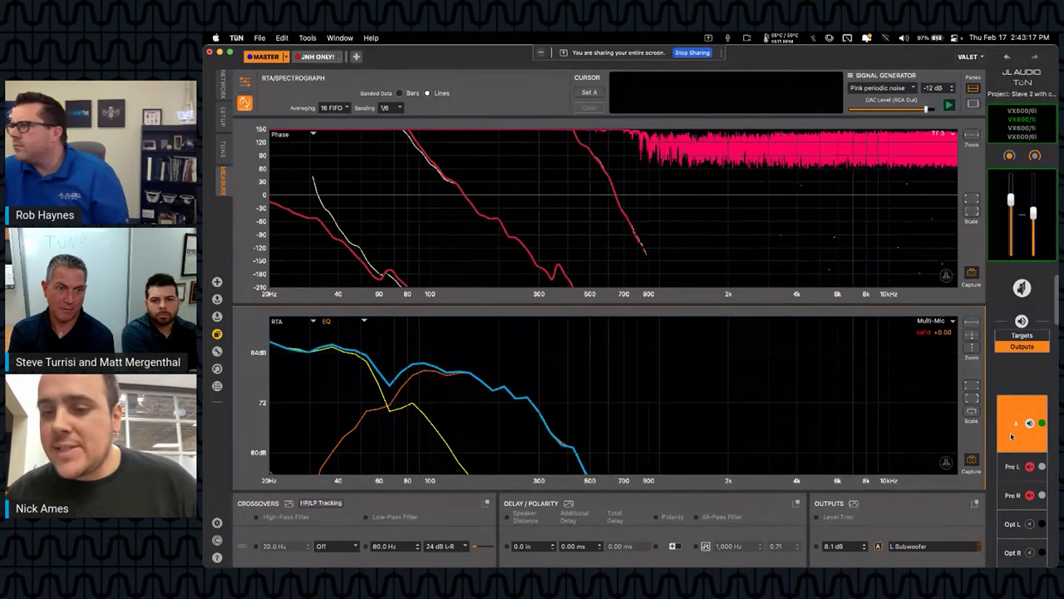
Mute both woofers in the network overview so only the L Subwoofer plays, and capture its phase trace
{"action": "left_click", "coordinate": [223, 84]}
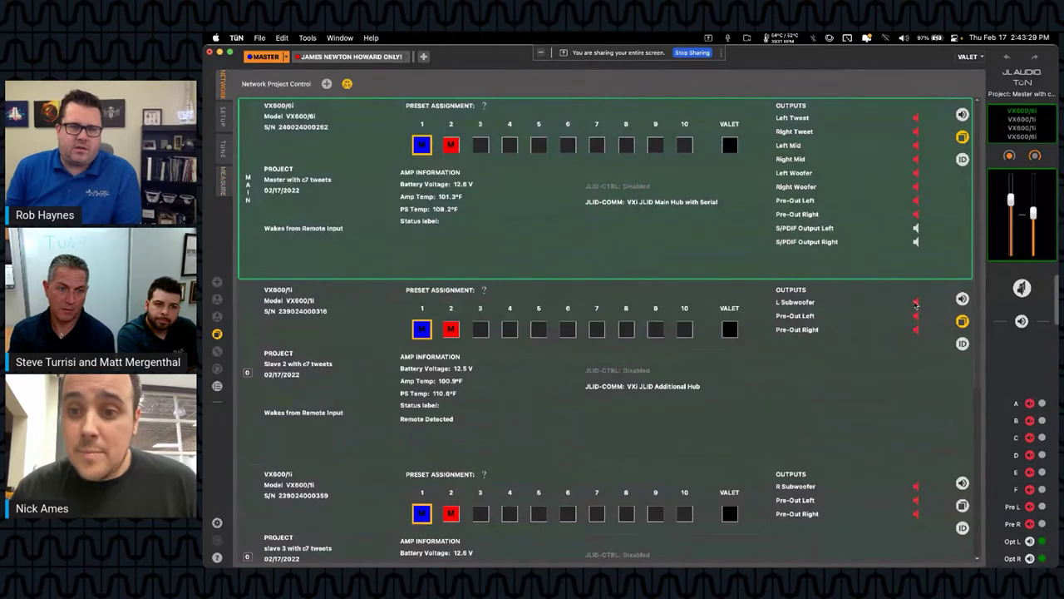
{"action": "left_click", "coordinate": [223, 179]}
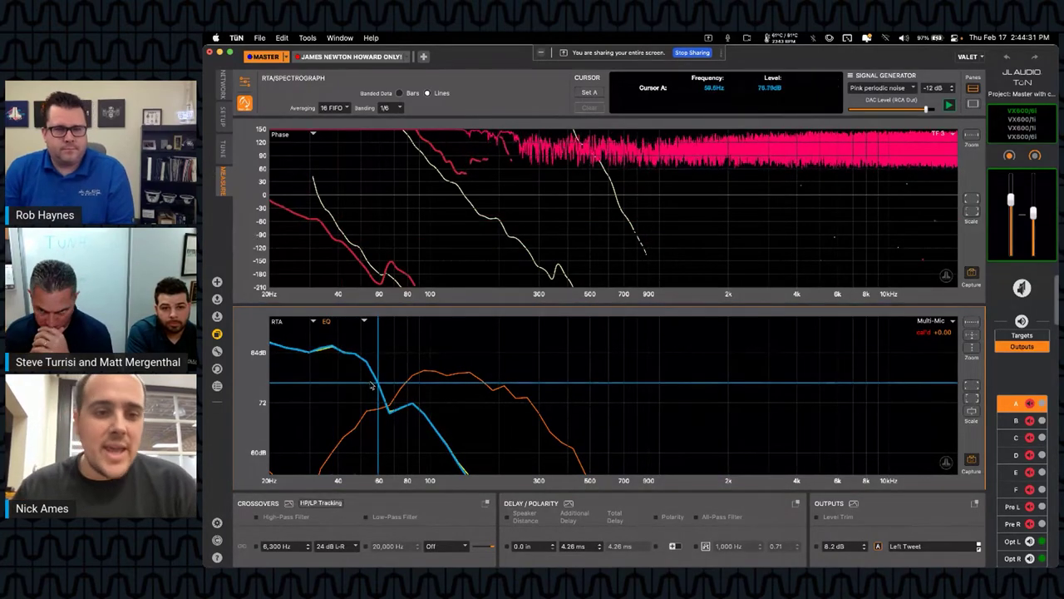
{"action": "left_click", "coordinate": [405, 232]}
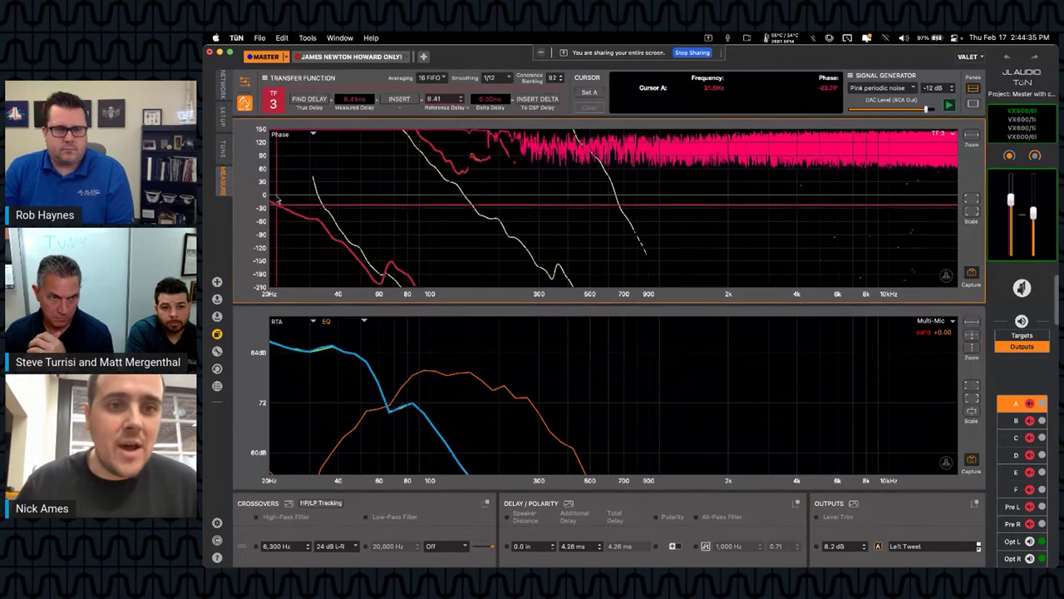
Mute the L Subwoofer, unmute the R Subwoofer in the network overview, and bring up its live response on the measurement graphs
{"action": "left_click", "coordinate": [222, 92]}
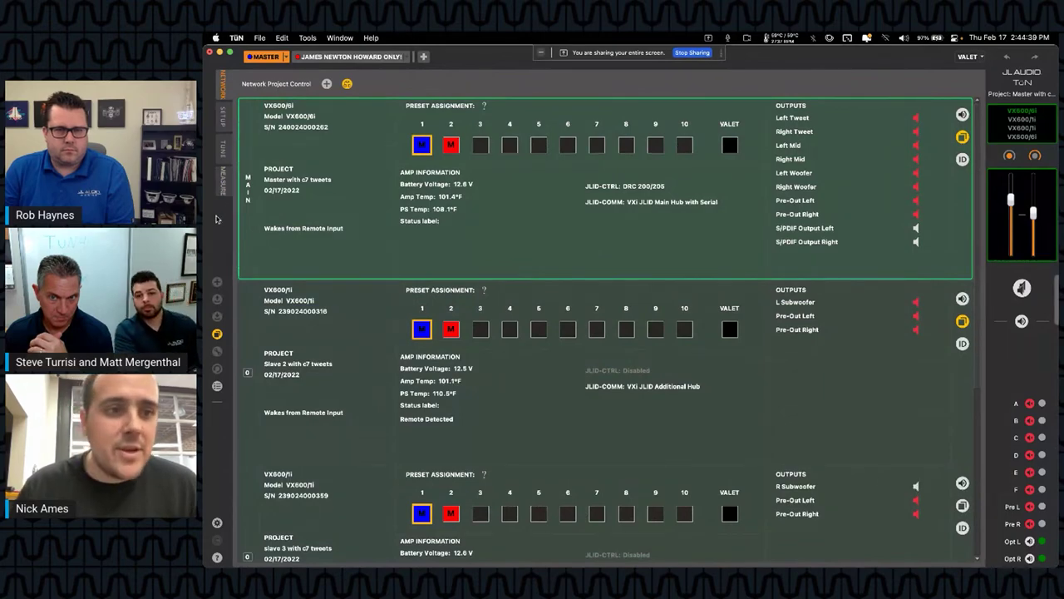
{"action": "left_click", "coordinate": [223, 185]}
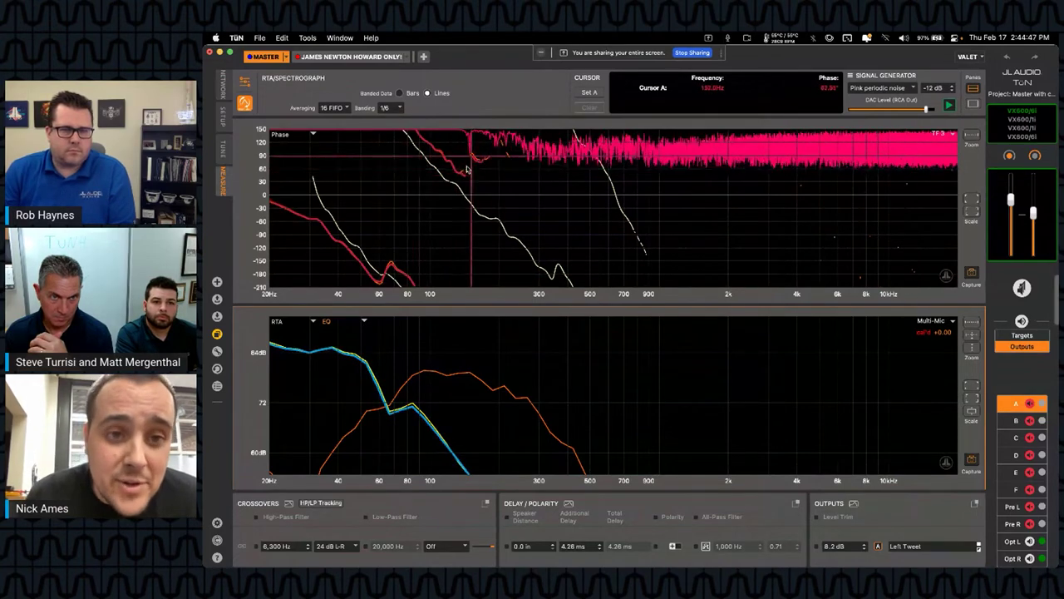
Hide and reshow the live TF 3 phase trace to compare the R Subwoofer against the captured orange trace TF3_003
{"action": "left_click", "coordinate": [939, 134]}
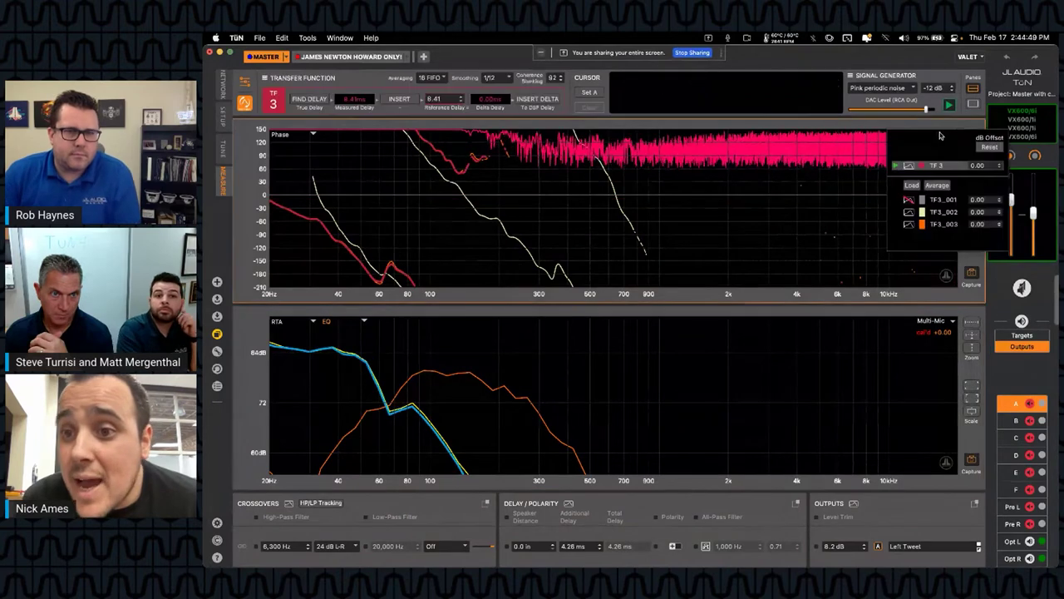
{"action": "left_click", "coordinate": [908, 166]}
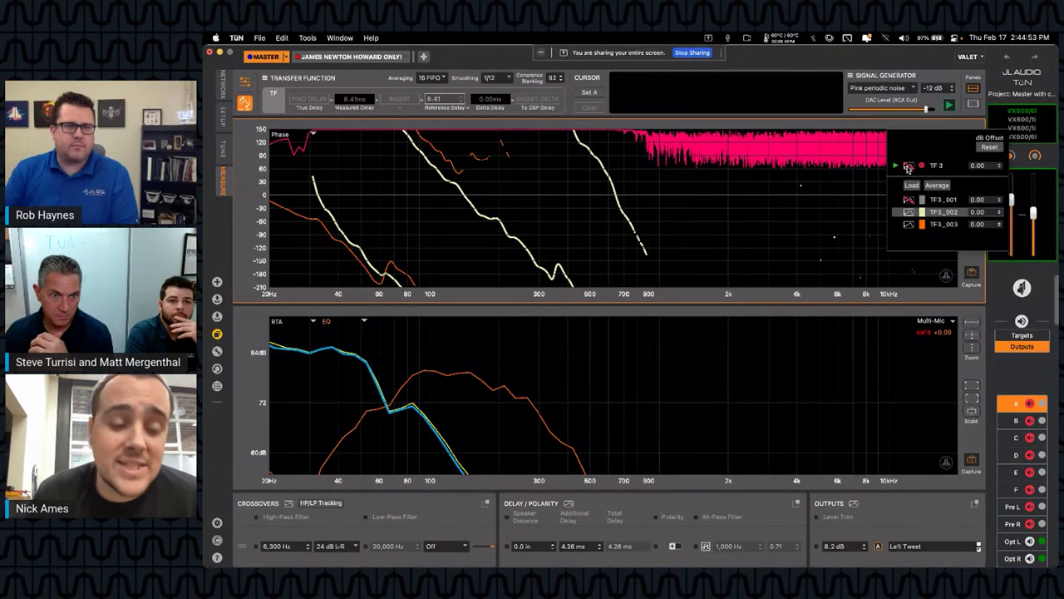
{"action": "left_click", "coordinate": [909, 167]}
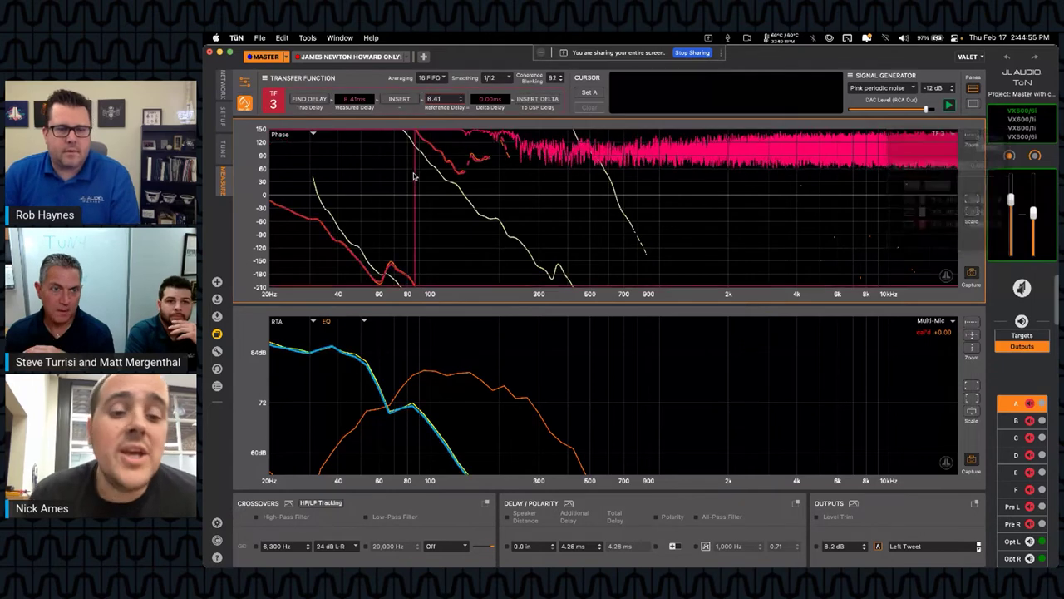
Examine the live TF 3 phase trace around 150 Hz with the cursor, and inspect the Multi-Mic RTA response near the crossover region
{"action": "left_click", "coordinate": [466, 212]}
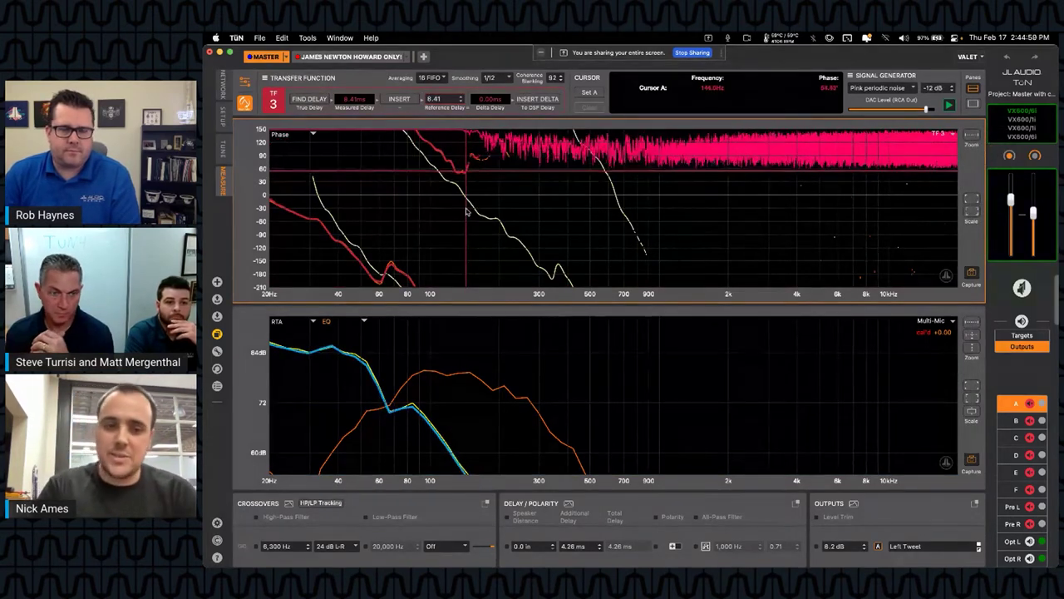
{"action": "key", "text": "Right"}
{"action": "key", "text": "Right"}
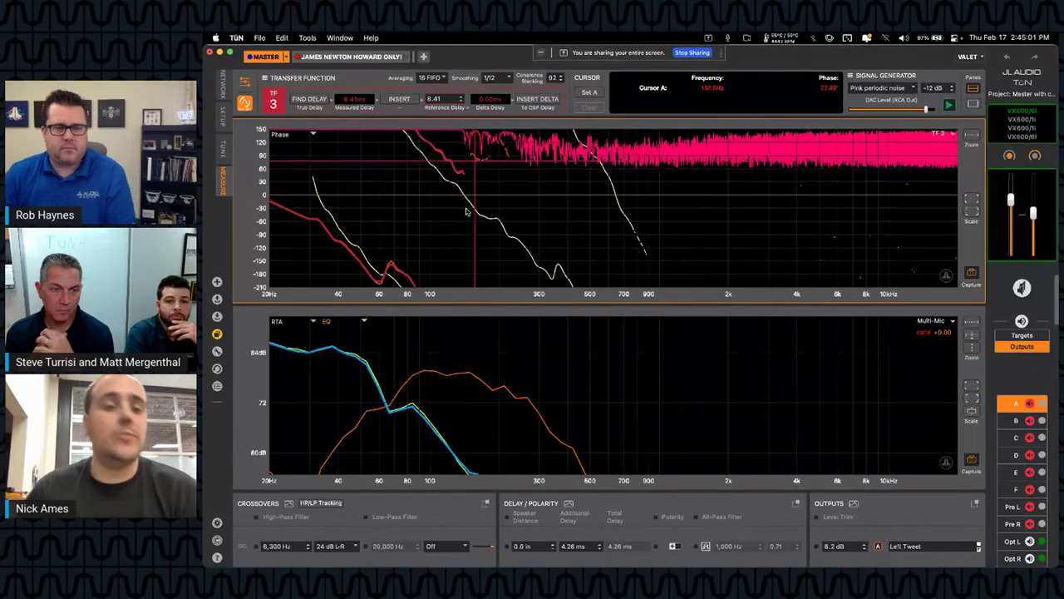
{"action": "left_click", "coordinate": [467, 213]}
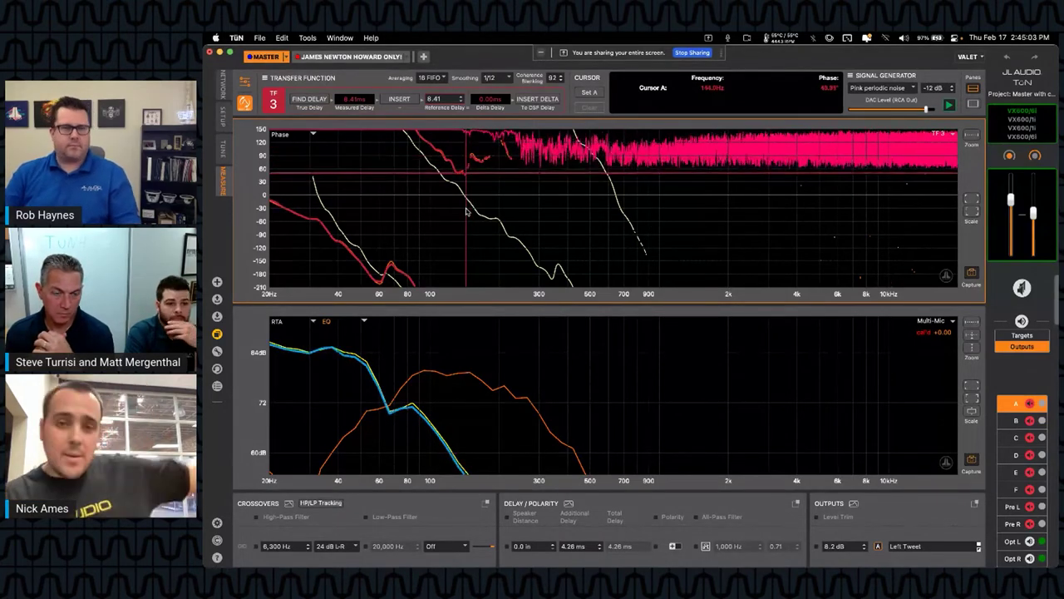
{"action": "key", "text": "Right"}
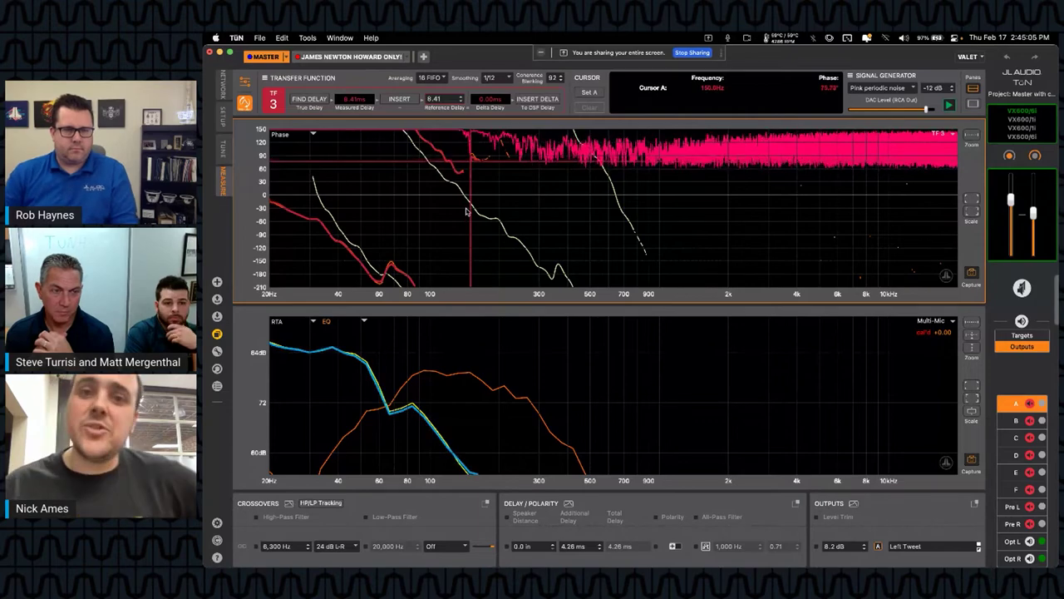
{"action": "left_click", "coordinate": [466, 212]}
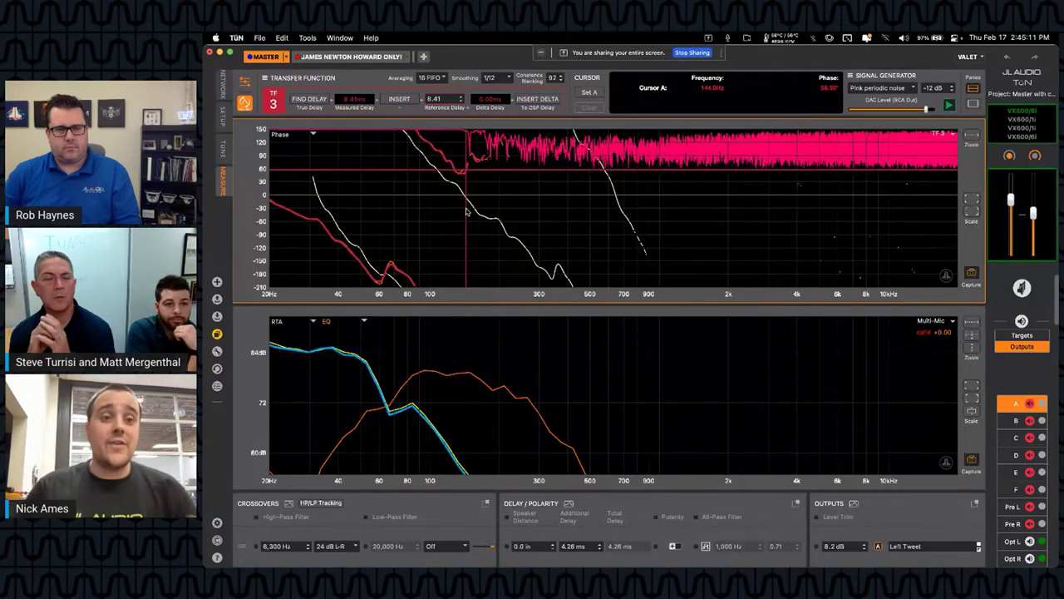
{"action": "key", "text": "Right"}
{"action": "key", "text": "Right"}
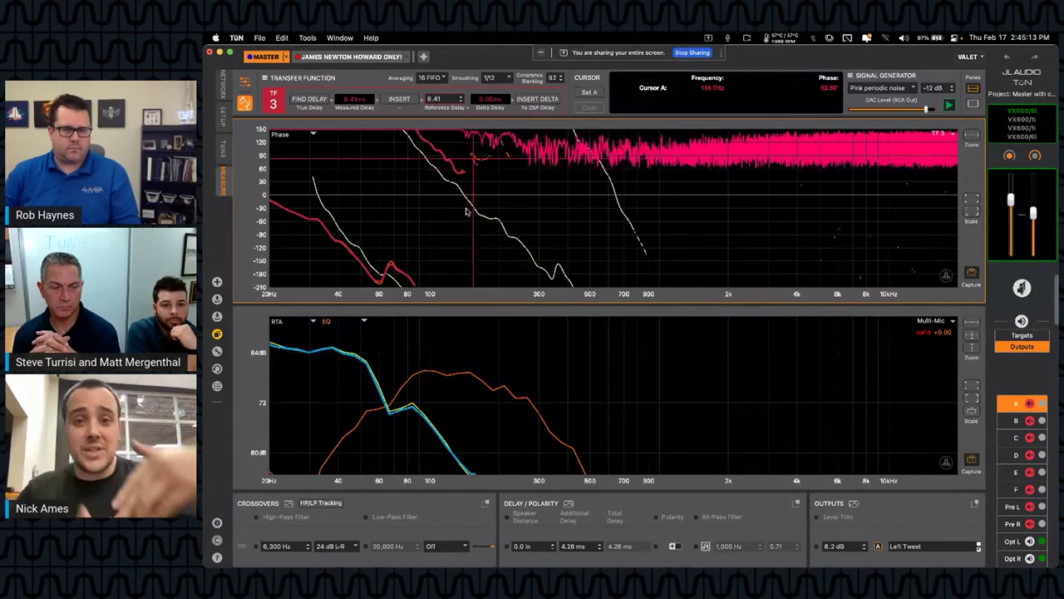
{"action": "left_click", "coordinate": [466, 213]}
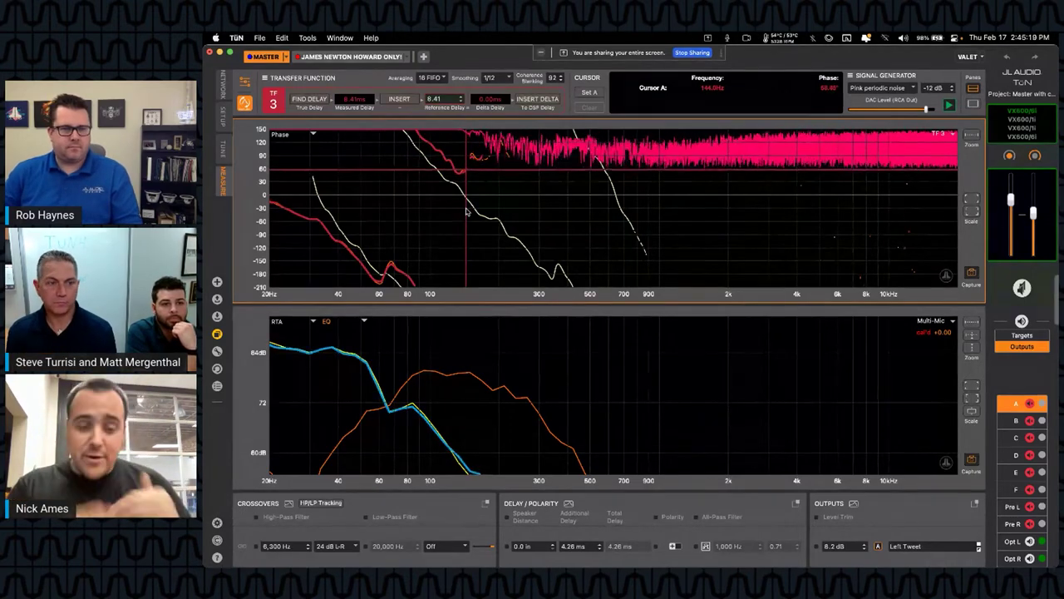
{"action": "key", "text": "Right"}
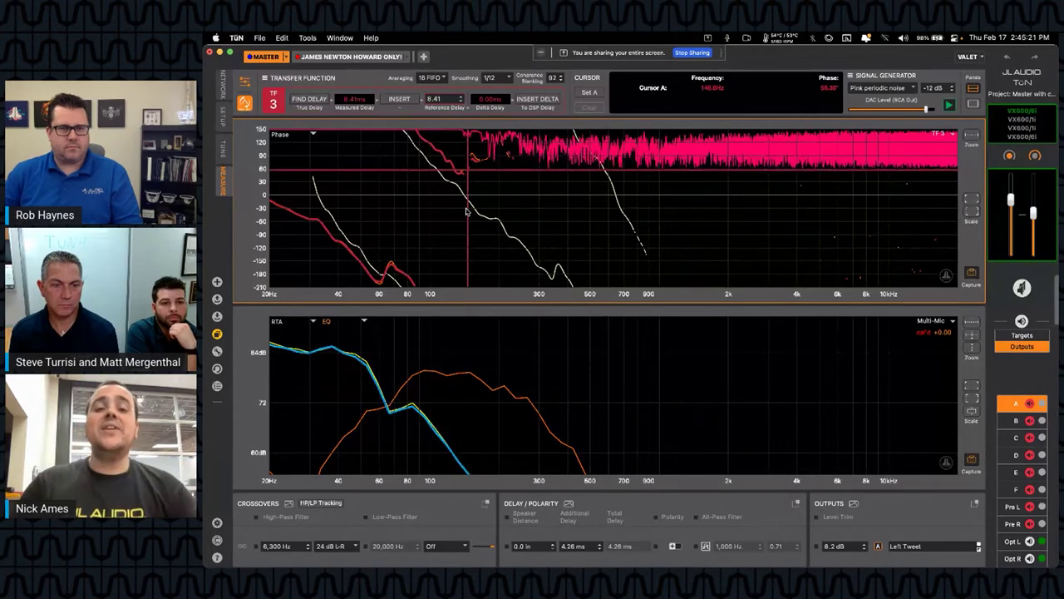
{"action": "key", "text": "Right"}
{"action": "key", "text": "Right"}
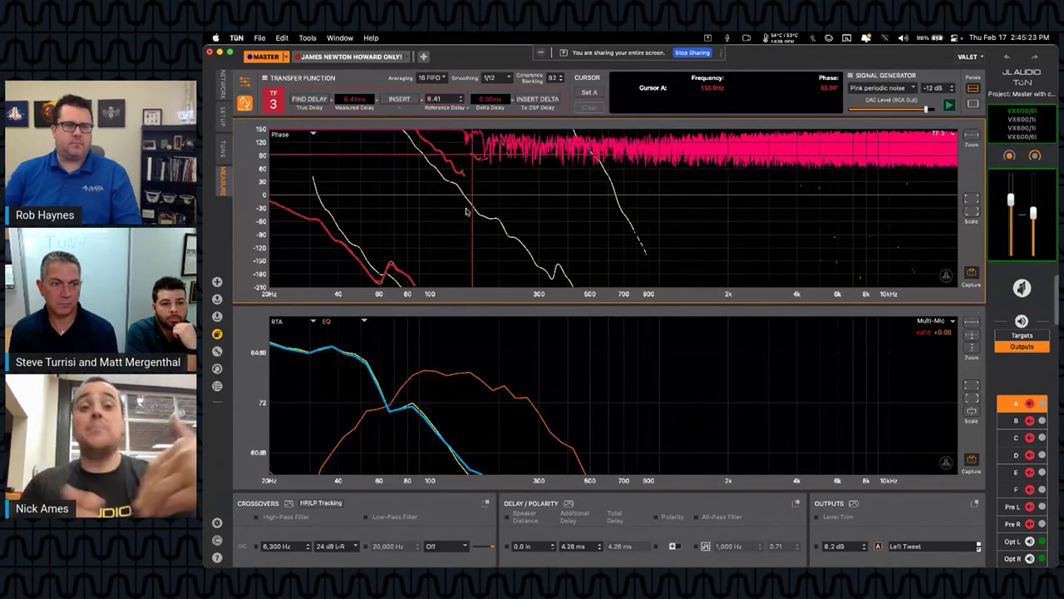
{"action": "key", "text": "Right"}
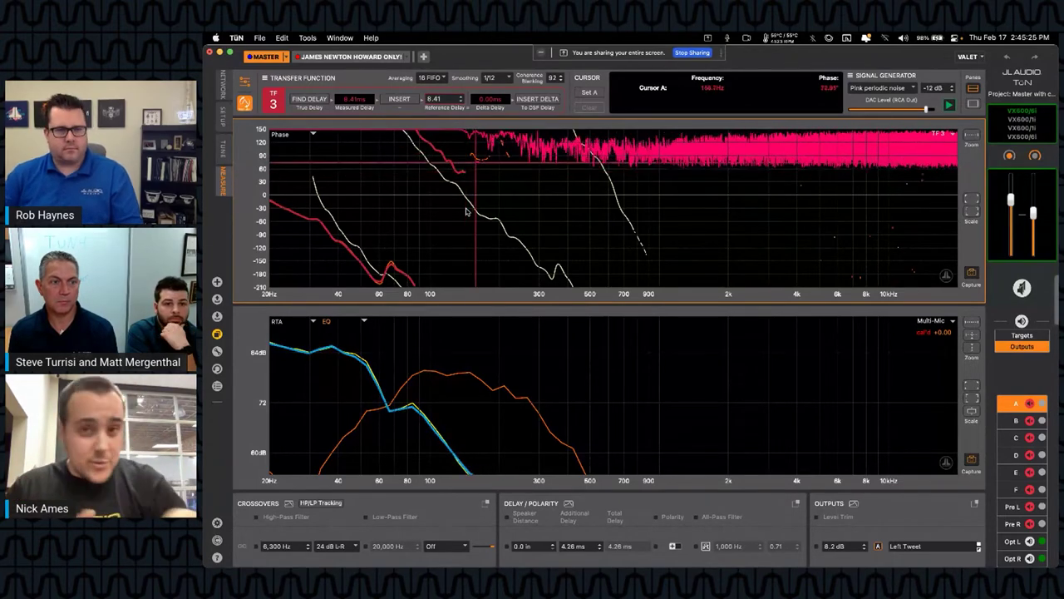
{"action": "key", "text": "Left"}
{"action": "key", "text": "Left"}
{"action": "key", "text": "Left"}
{"action": "key", "text": "Right"}
{"action": "key", "text": "Right"}
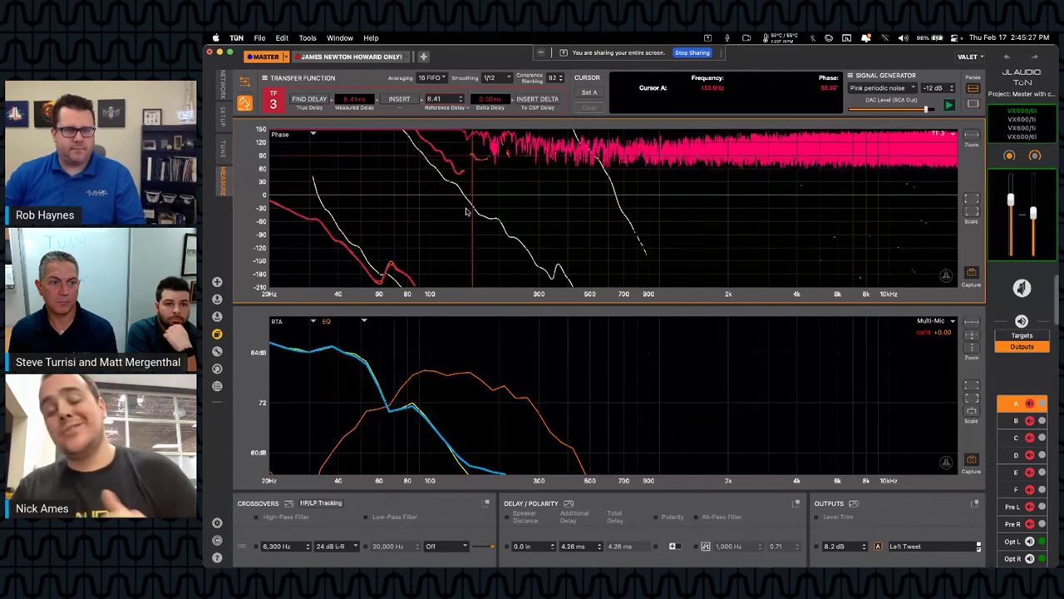
{"action": "key", "text": "Right"}
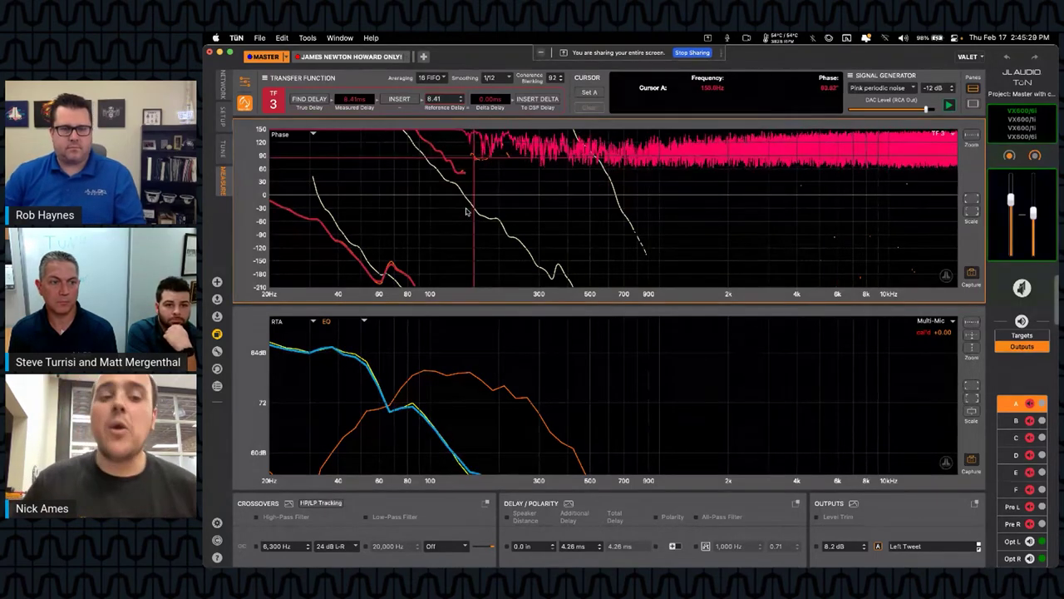
{"action": "left_click", "coordinate": [408, 353]}
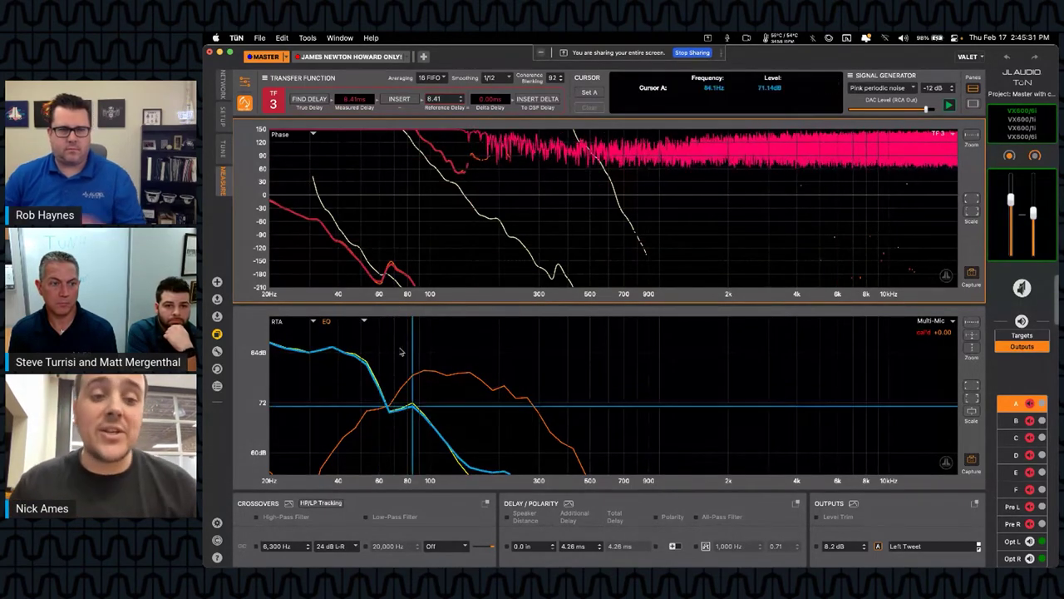
Examine the R Subwoofer's live RTA response around 67 Hz and 84 Hz against the captured orange trace
{"action": "left_click", "coordinate": [382, 399]}
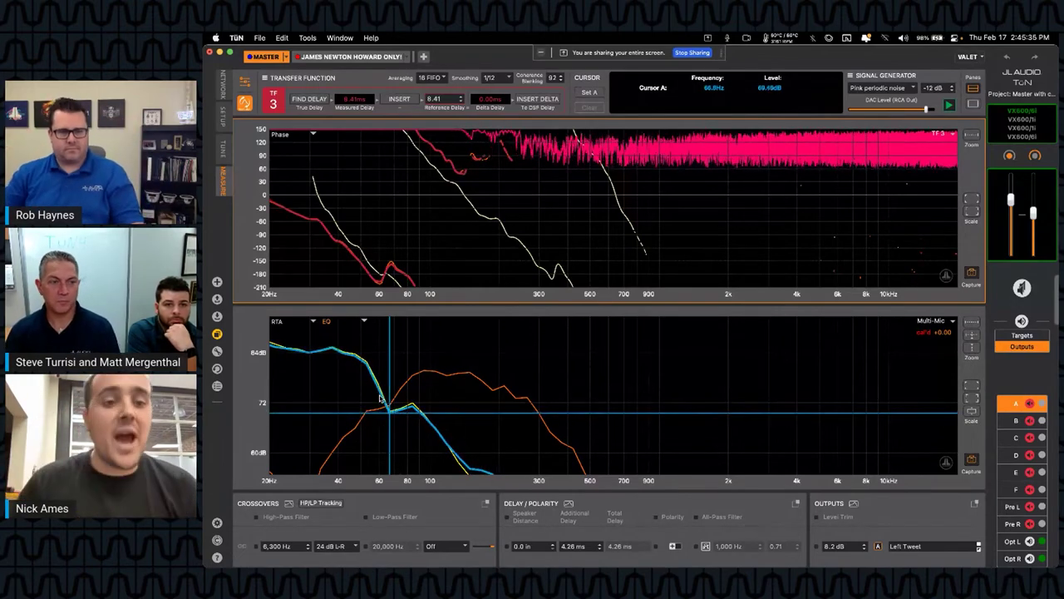
{"action": "left_click", "coordinate": [359, 397]}
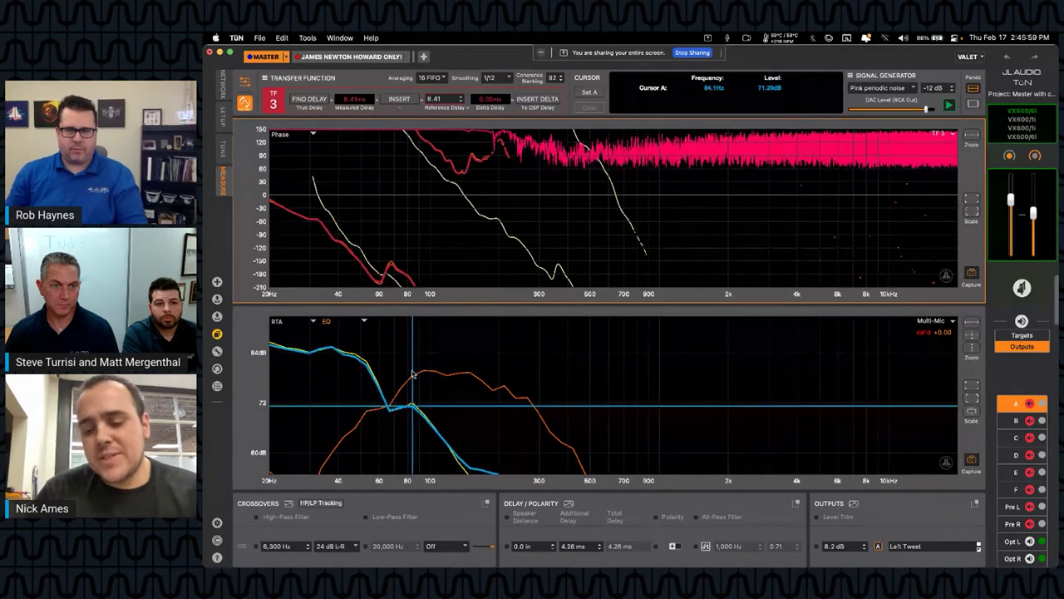
{"action": "scroll", "coordinate": [415, 365], "scroll_direction": "left", "scroll_amount": 3}
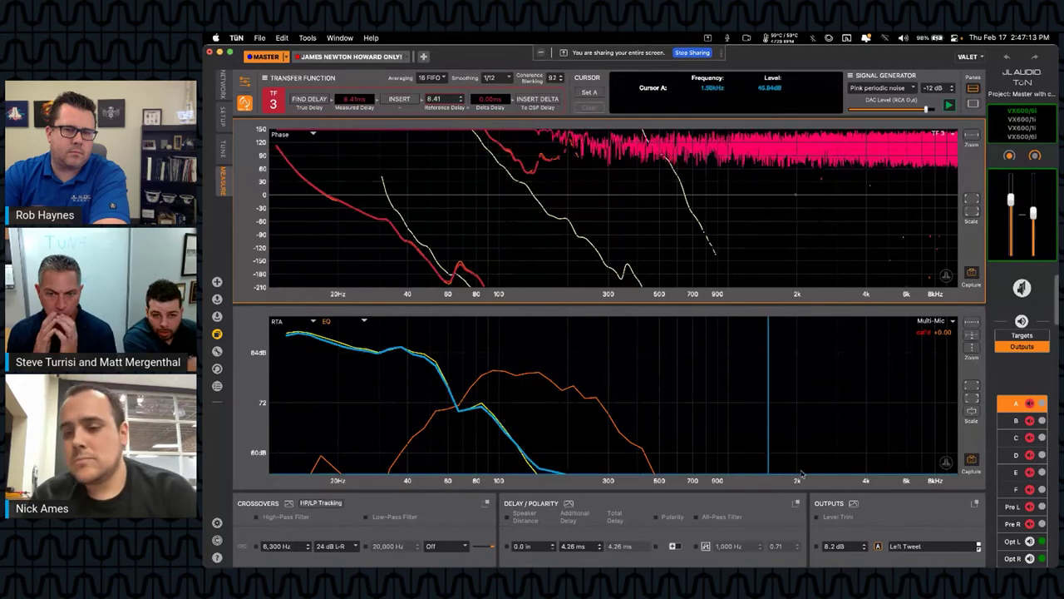
Unmute the Left Woofer and Right Woofer so they play together with the R Subwoofer
{"action": "left_click", "coordinate": [1030, 490]}
{"action": "left_click", "coordinate": [1027, 471]}
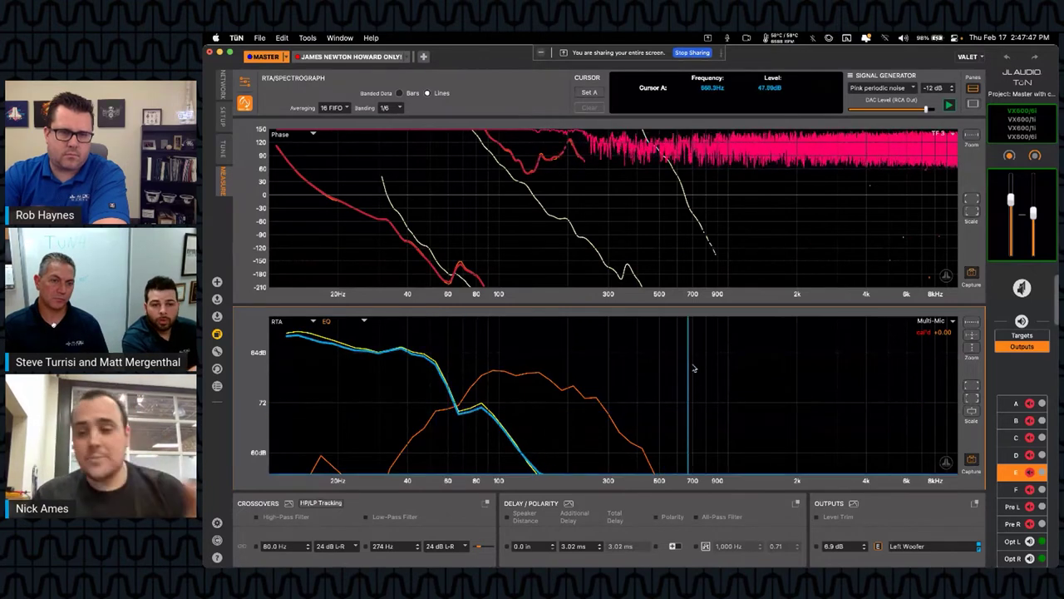
{"action": "left_click", "coordinate": [226, 115]}
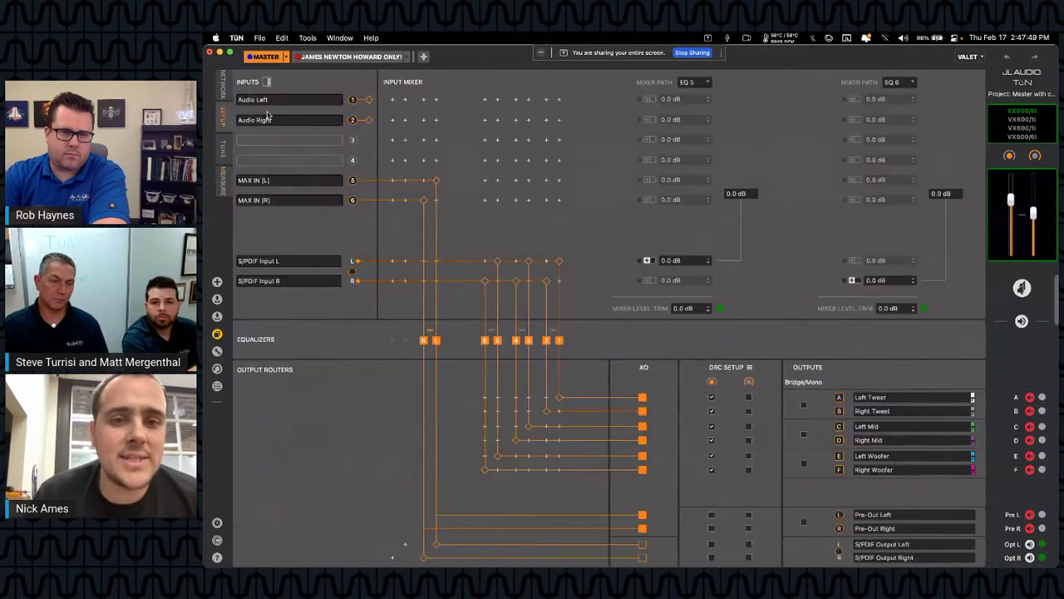
{"action": "left_click", "coordinate": [221, 178]}
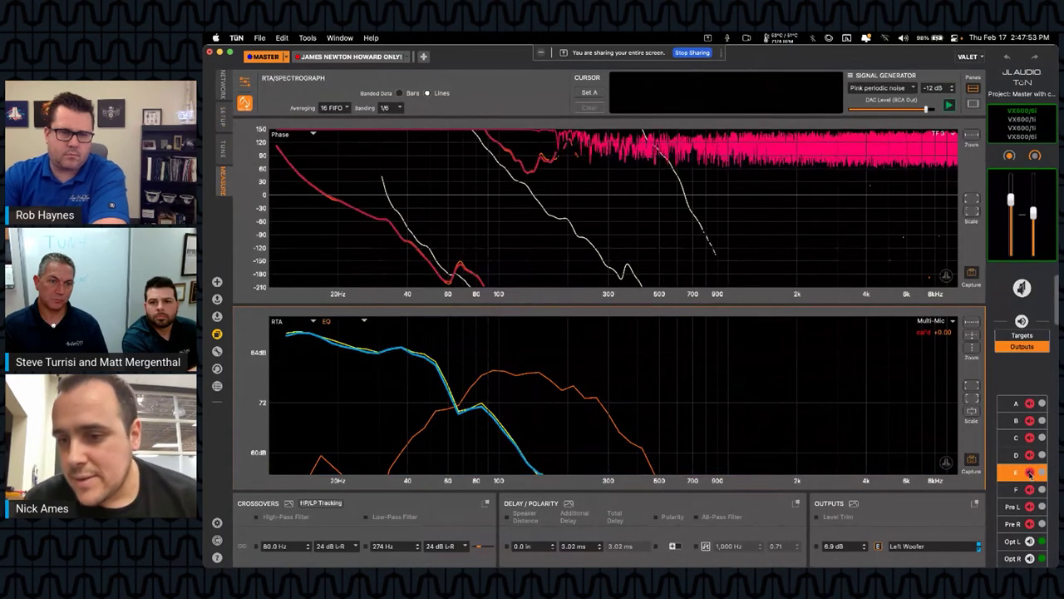
{"action": "left_click", "coordinate": [1029, 490]}
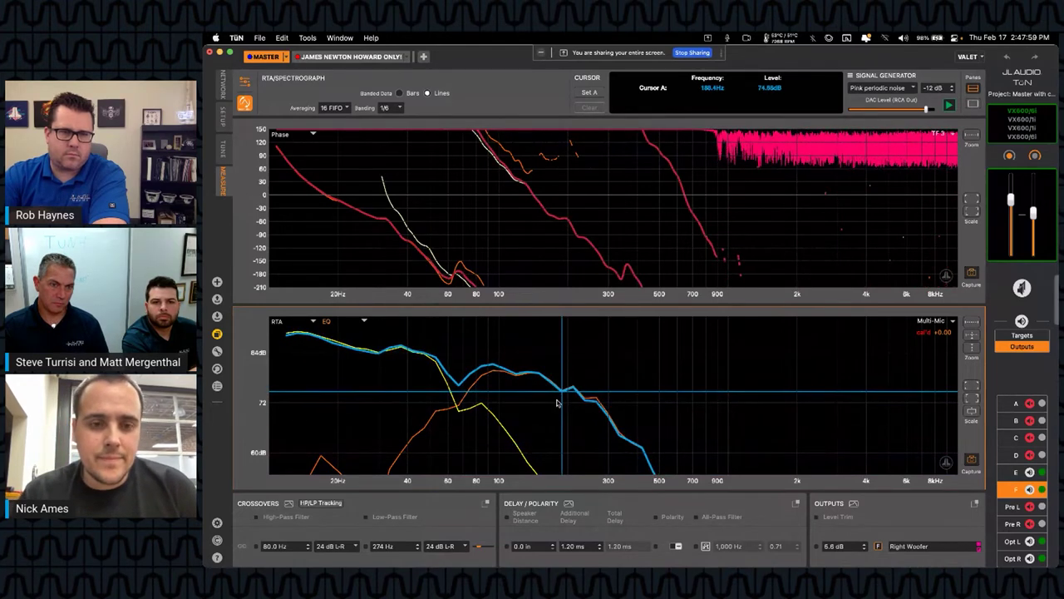
Capture the combined Multi-Mic RTA response of the woofers and R Subwoofer as a trace named sum
{"action": "key", "text": "c"}
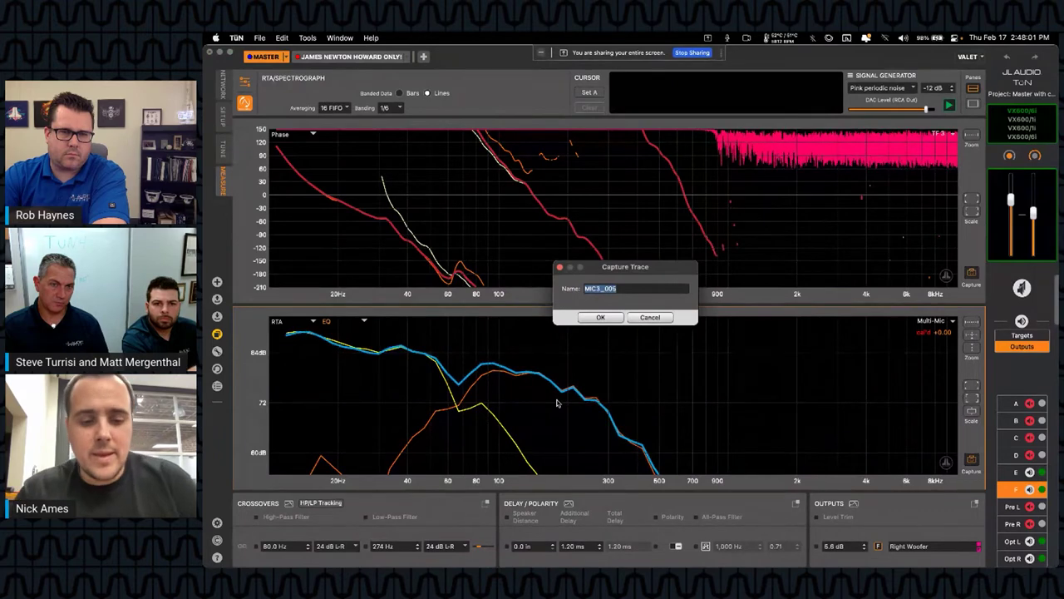
{"action": "type", "text": "sum"}
{"action": "key", "text": "Return"}
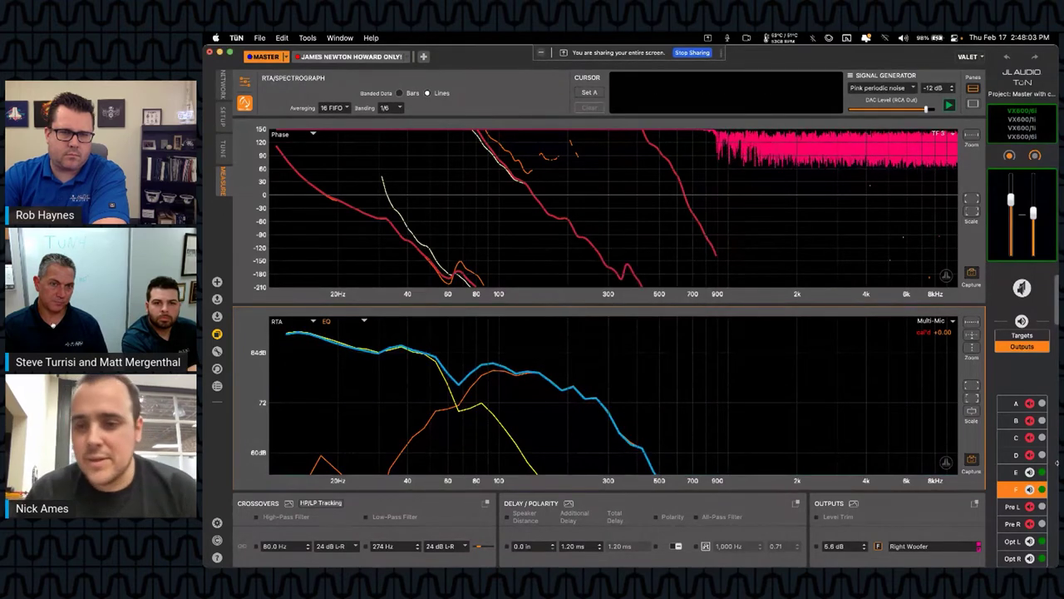
Mute both woofers, select the R Subwoofer amplifier, and set its additional delay to 0.31 ms and finally to 0.83 ms
{"action": "left_click", "coordinate": [1029, 489]}
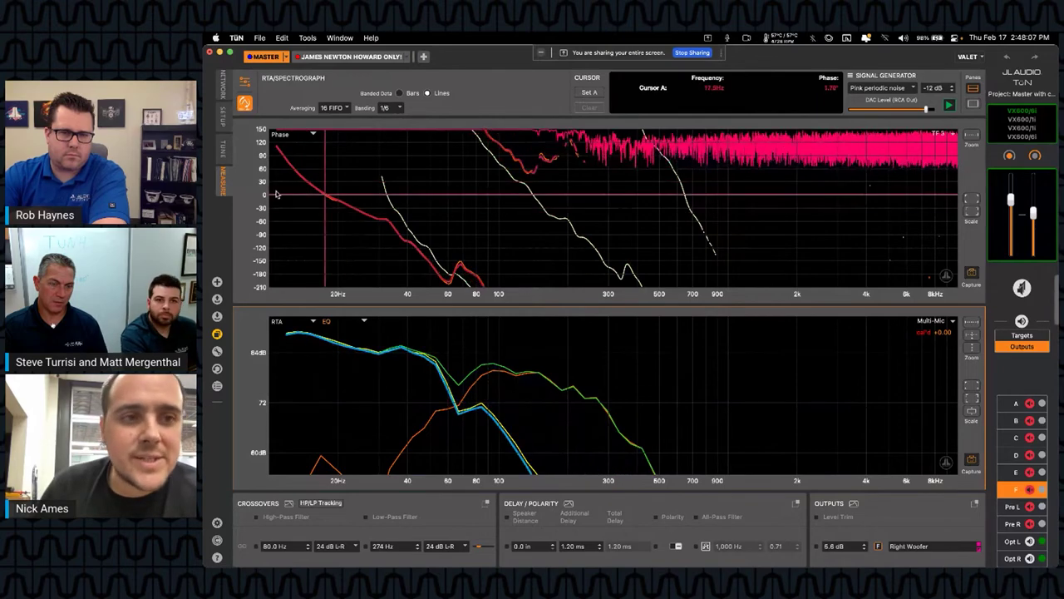
{"action": "left_click", "coordinate": [222, 85]}
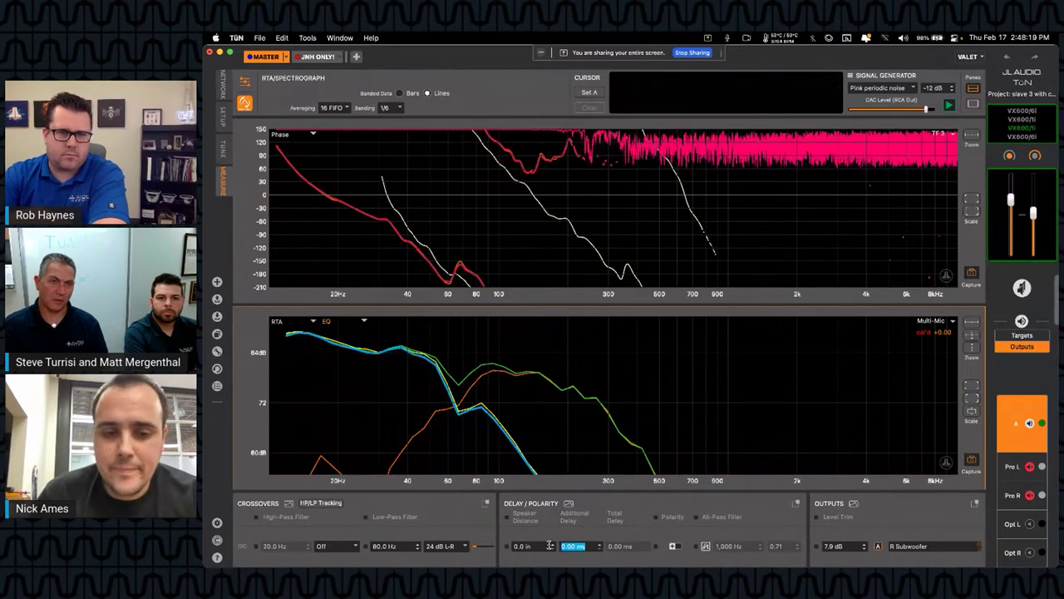
{"action": "type", "text": "0.31"}
{"action": "key", "text": "Return"}
{"action": "type", "text": "0.83"}
{"action": "key", "text": "Return"}
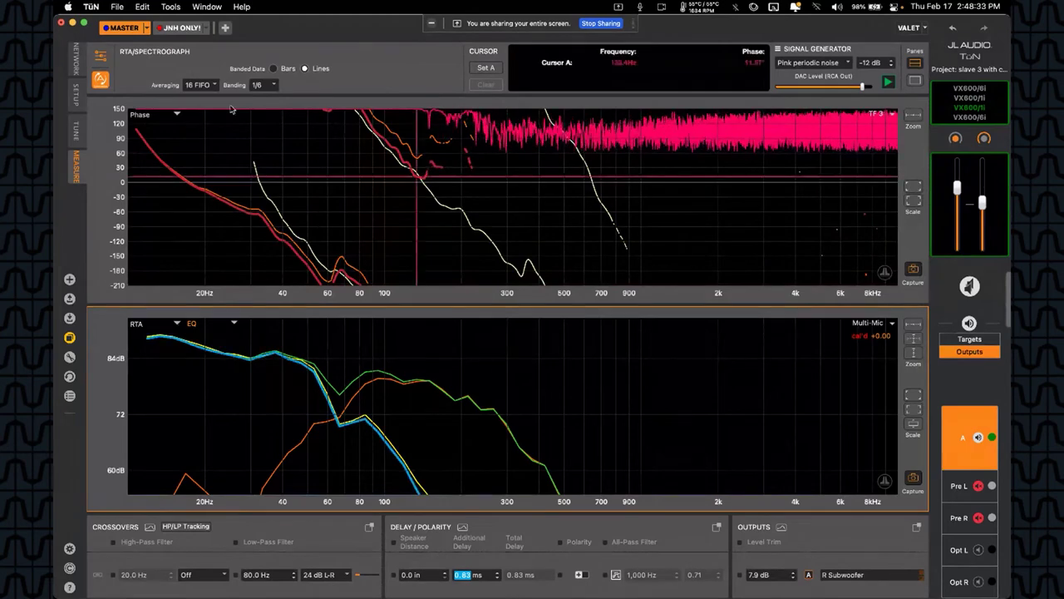
Unmute both woofers in the network overview to compare the live response with the captured sum trace, and mute them again
{"action": "key", "text": "super+1"}
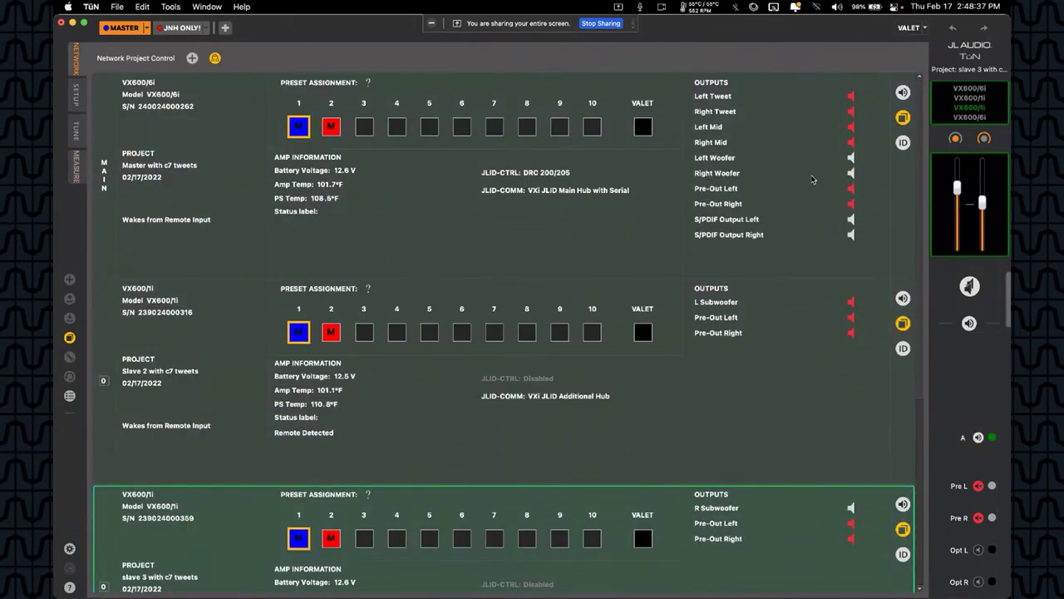
{"action": "left_click", "coordinate": [77, 167]}
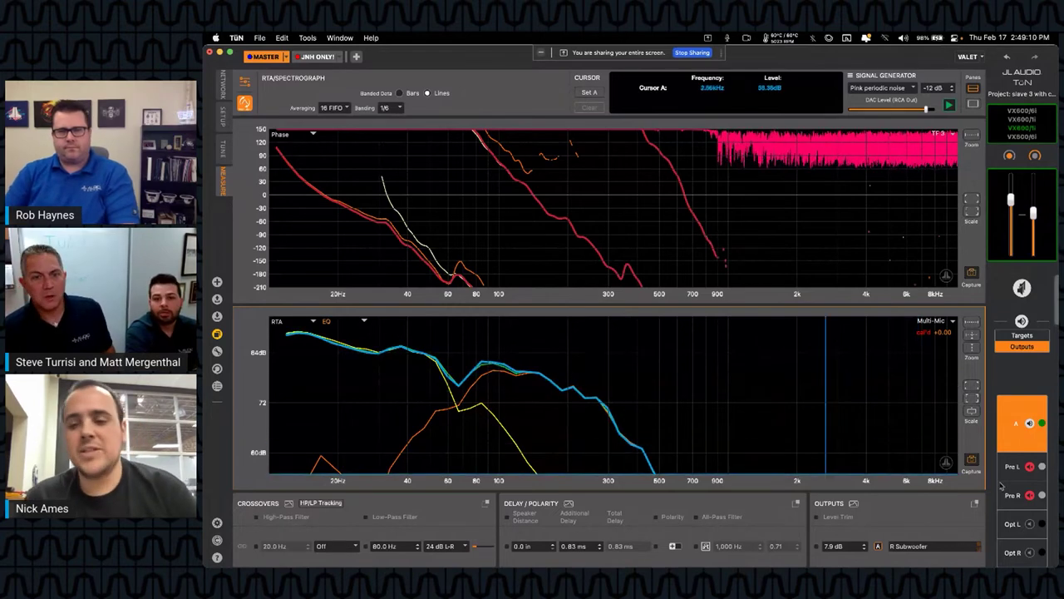
{"action": "left_click", "coordinate": [225, 95]}
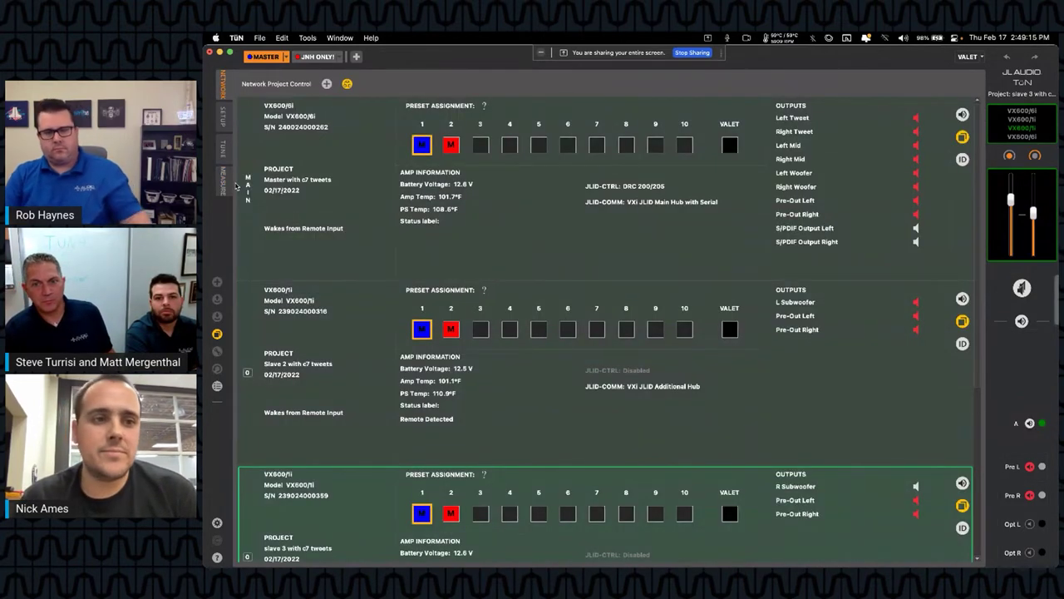
{"action": "left_click", "coordinate": [222, 189]}
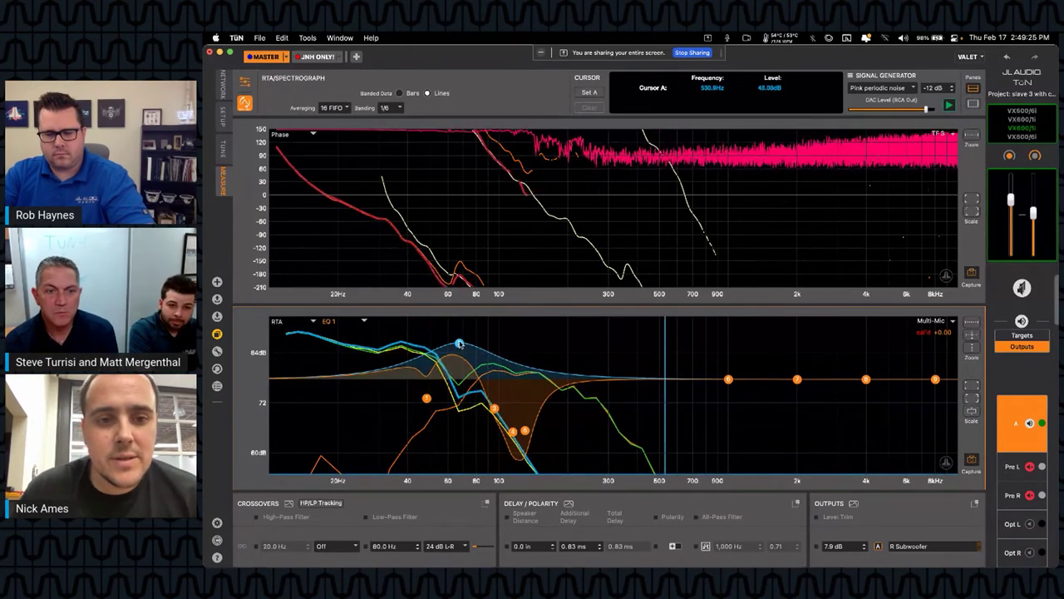
Narrow and boost EQ 1 band 2 of the R Subwoofer around 70 Hz to fill the dip in its response
{"action": "left_click_drag", "start_coordinate": [459, 342], "coordinate": [466, 337]}
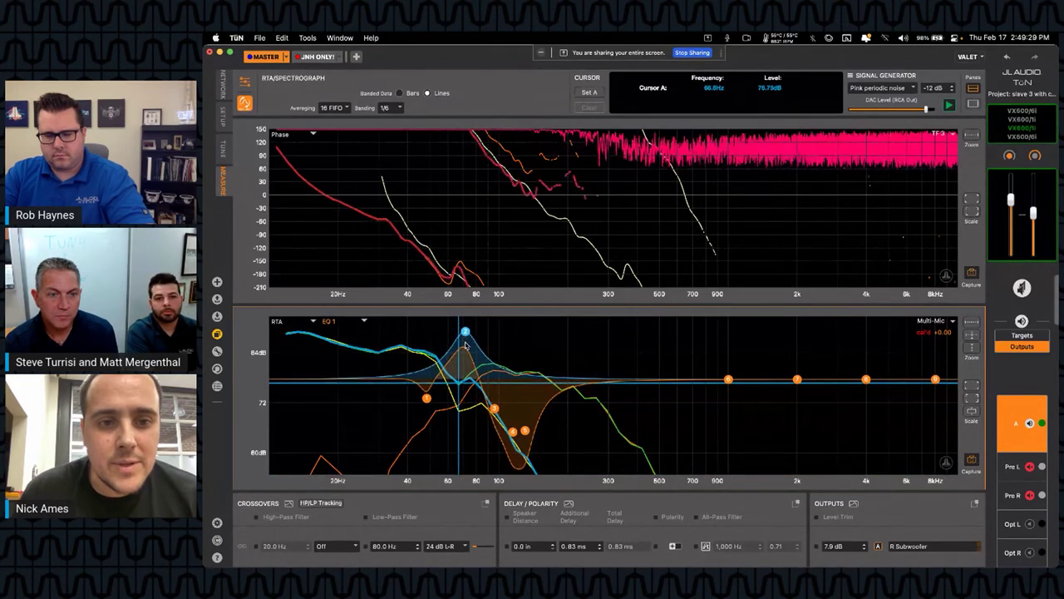
{"action": "left_click_drag", "start_coordinate": [466, 332], "coordinate": [465, 330]}
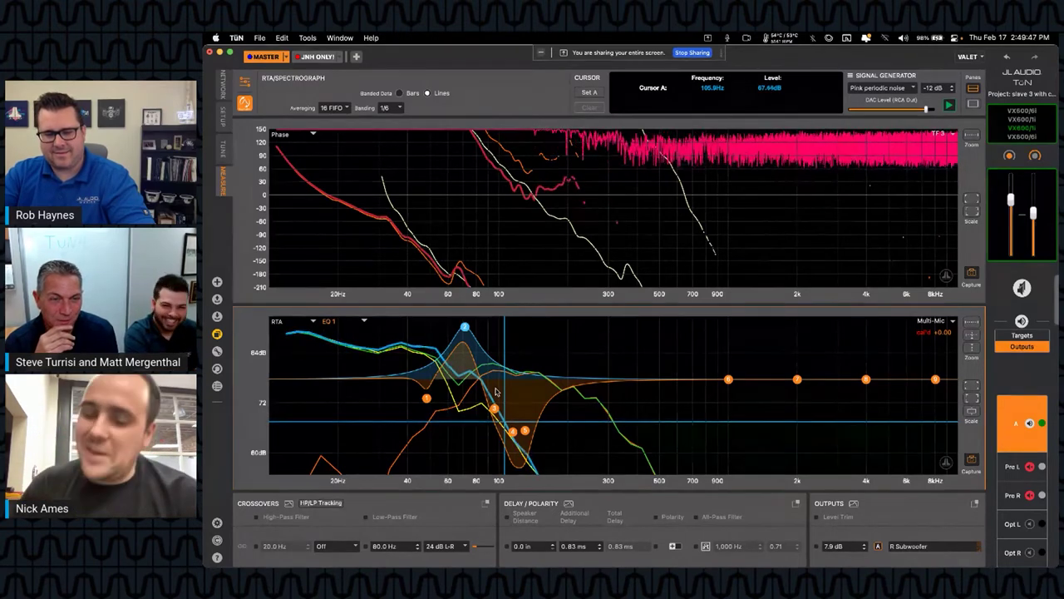
{"action": "left_click", "coordinate": [575, 357]}
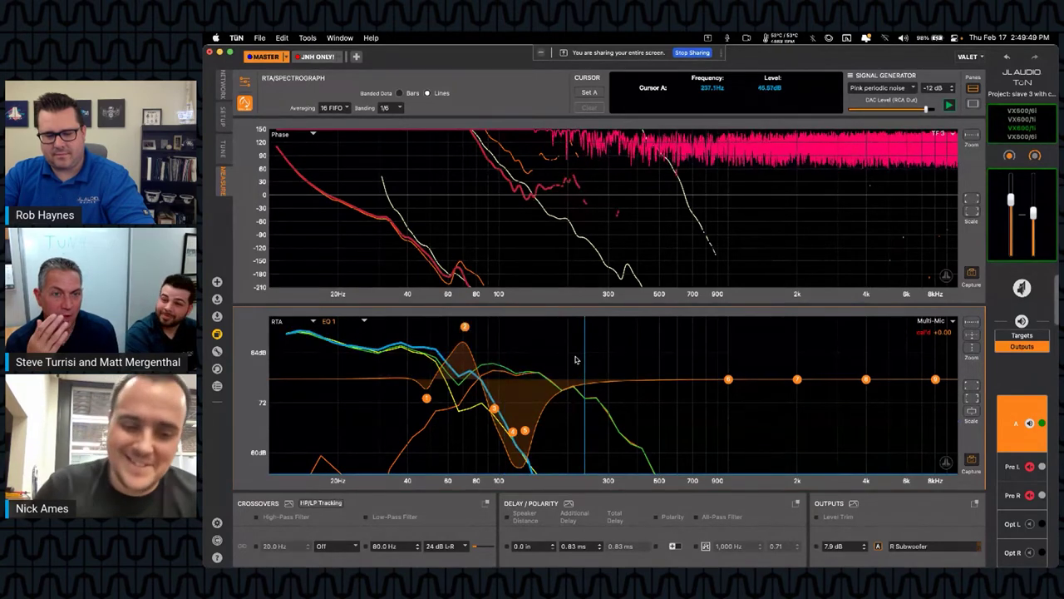
{"action": "left_click", "coordinate": [463, 327]}
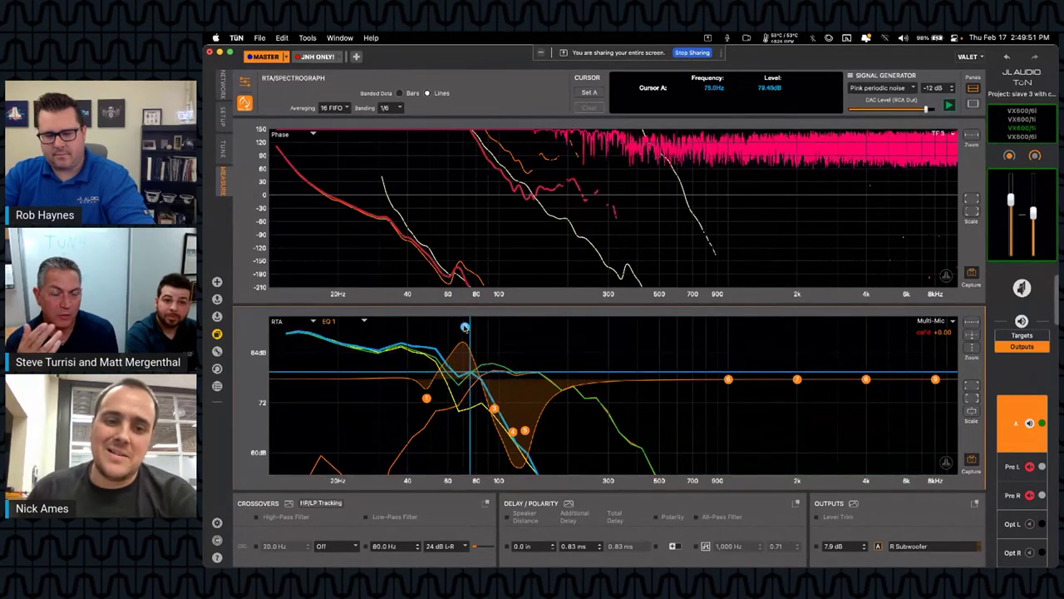
{"action": "mouse_move", "coordinate": [462, 328]}
{"action": "left_mouse_down"}
{"action": "mouse_move", "coordinate": [462, 363]}
{"action": "mouse_move", "coordinate": [462, 335]}
{"action": "left_mouse_up"}
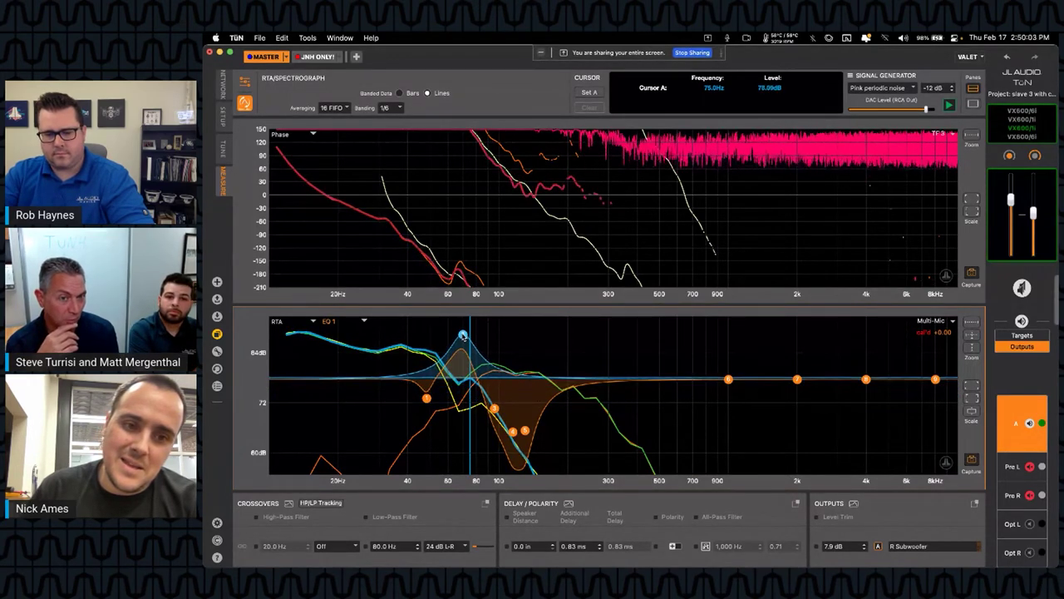
{"action": "left_click", "coordinate": [529, 351]}
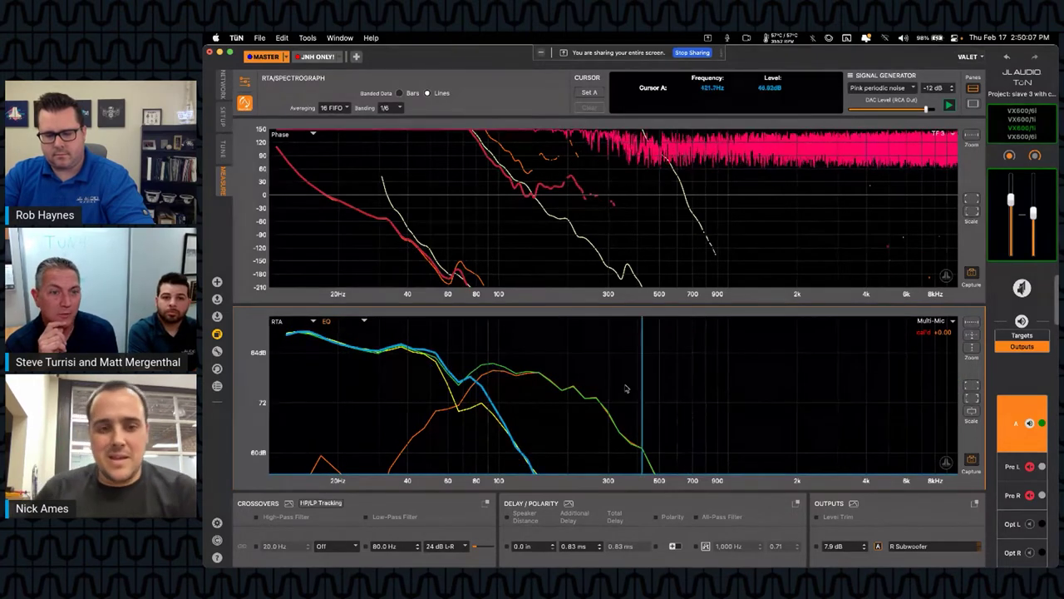
Hide the MIC3_004 trace on the RTA graph and capture the R Subwoofer's equalized response
{"action": "left_click", "coordinate": [936, 320]}
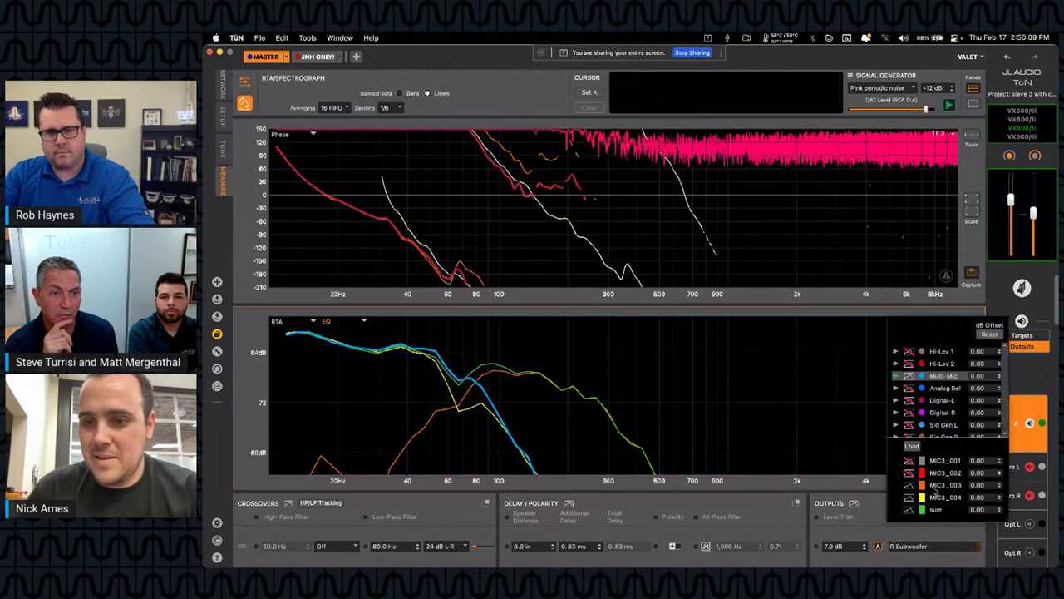
{"action": "left_click", "coordinate": [752, 435]}
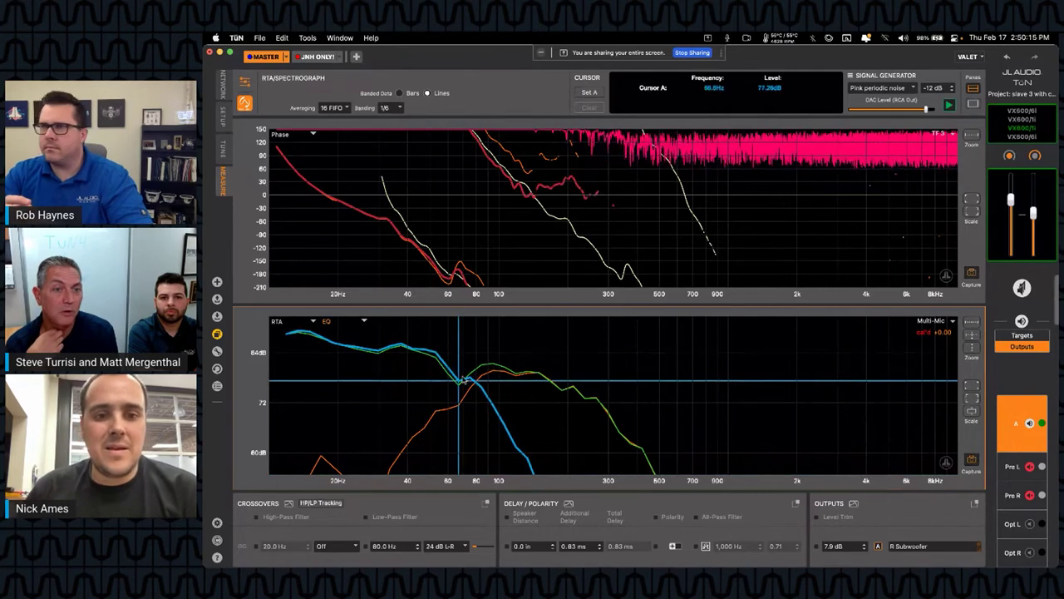
Unmute both woofers in the network overview and compare the new combined RTA response with the sum trace around 67 Hz
{"action": "left_click", "coordinate": [222, 86]}
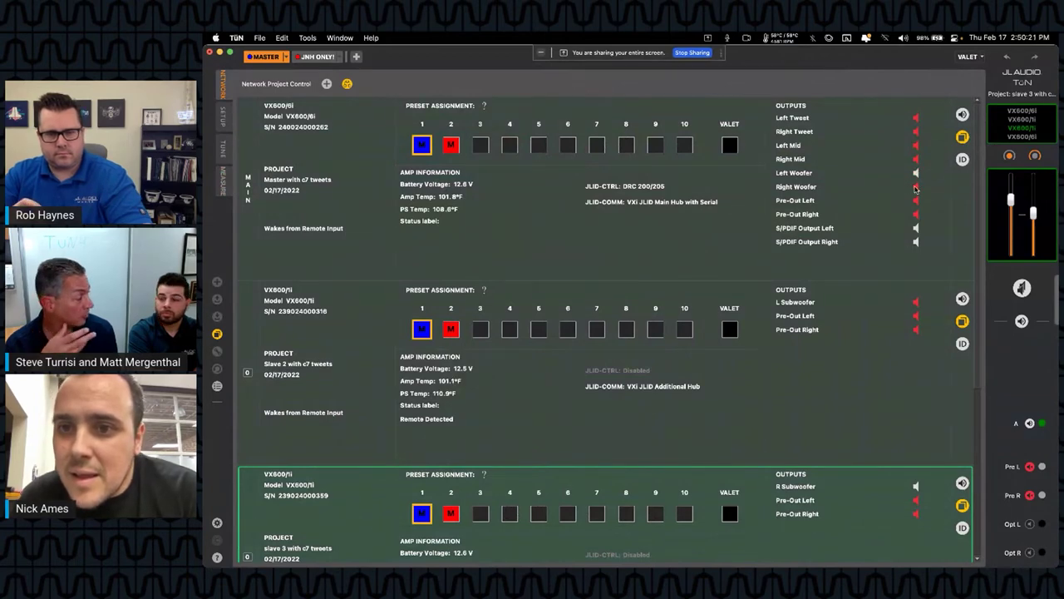
{"action": "left_click", "coordinate": [222, 181]}
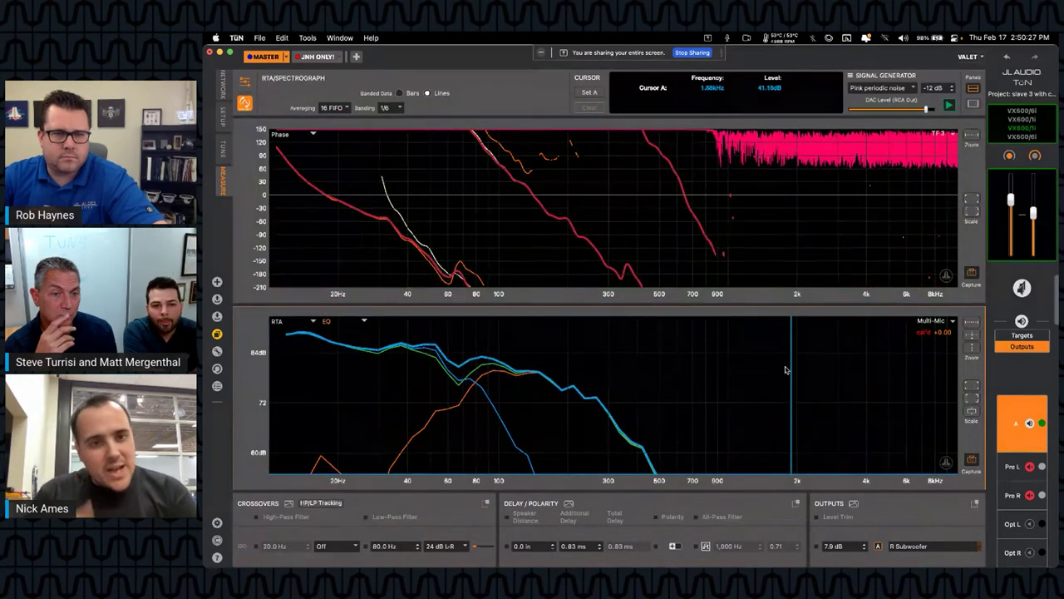
{"action": "left_click", "coordinate": [453, 377]}
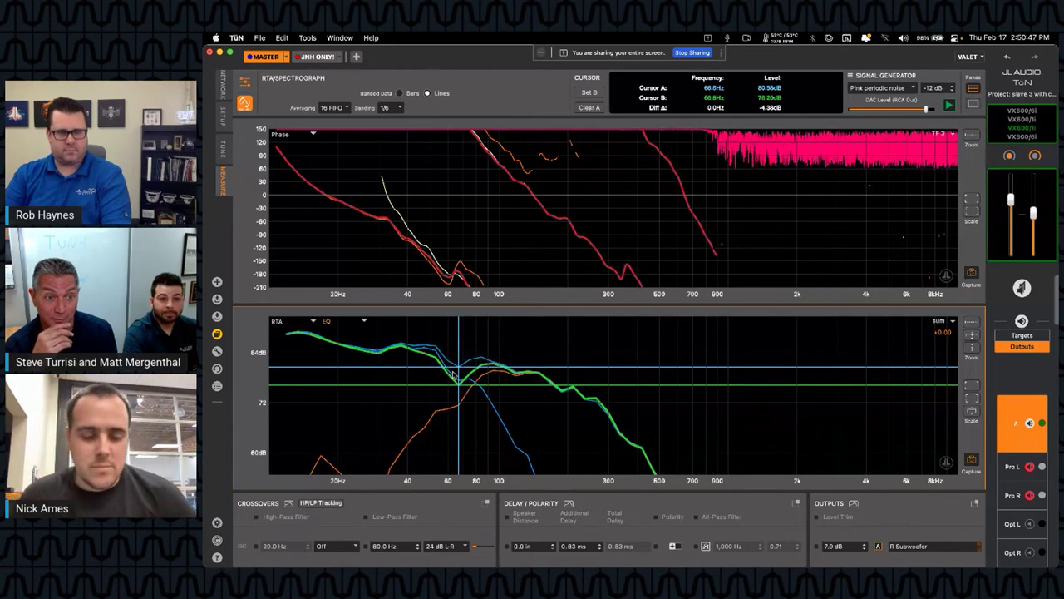
{"action": "left_click", "coordinate": [453, 376]}
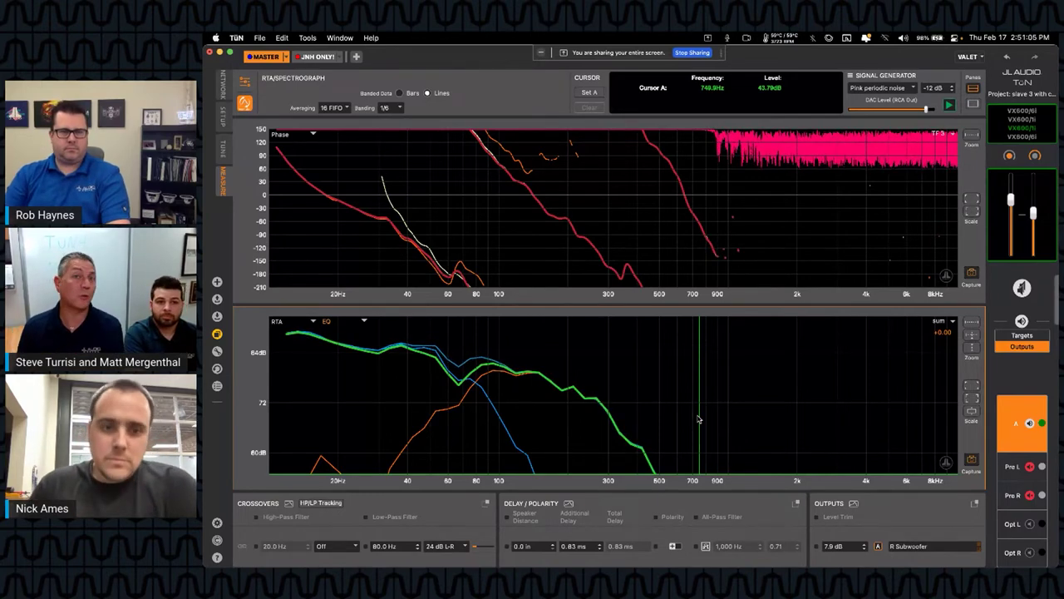
Mute both woofers in the network overview and bring the R Subwoofer's live response back up on the measurement graphs
{"action": "left_click", "coordinate": [222, 116]}
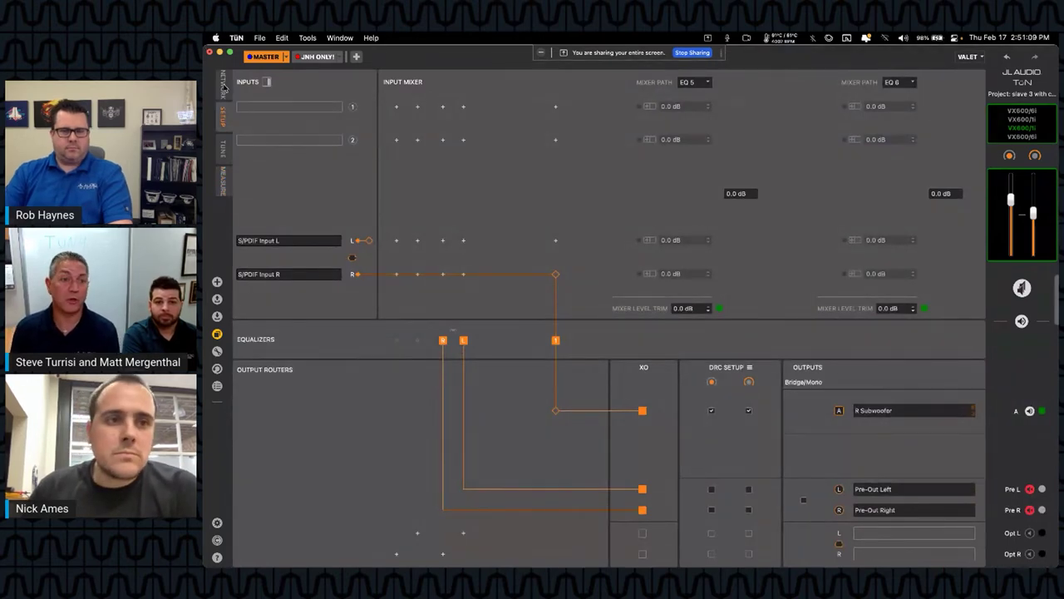
{"action": "left_click", "coordinate": [222, 84]}
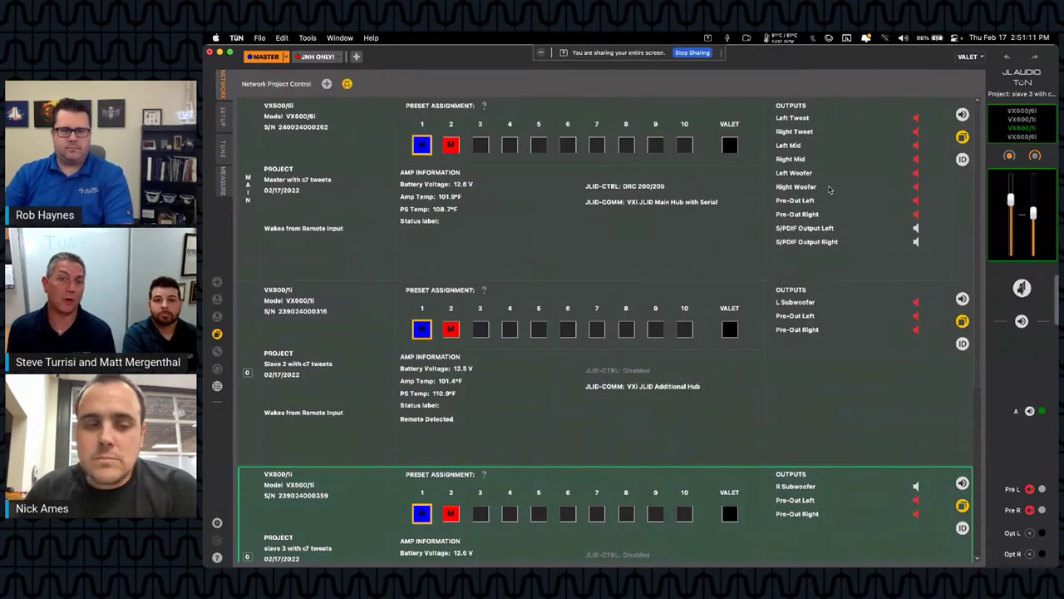
{"action": "left_click", "coordinate": [223, 180]}
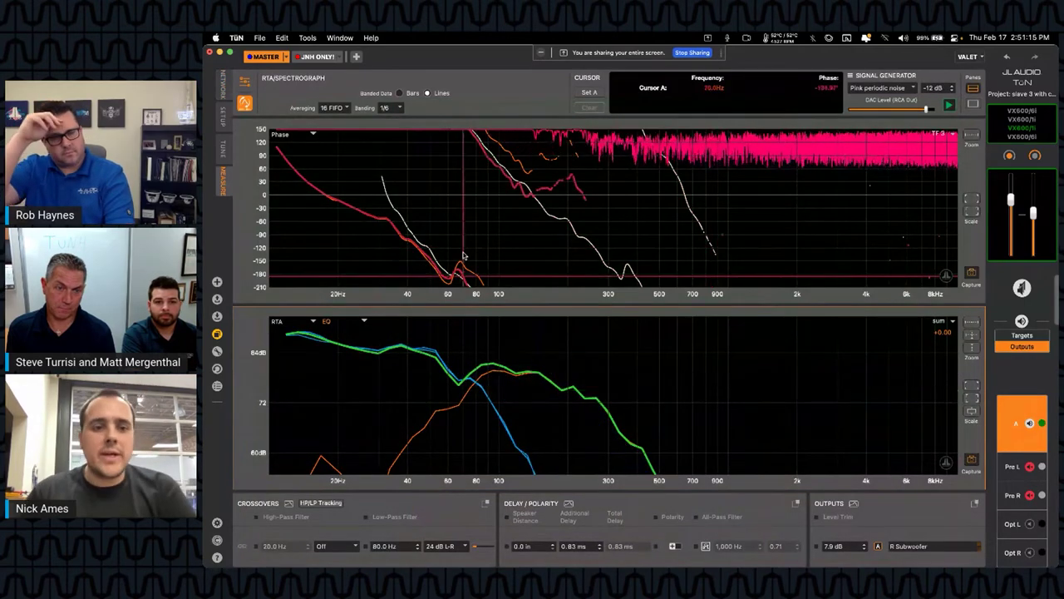
Hide the TF3_002 phase trace and compare the R Subwoofer's live phase with TF3_003 around the 60–80 Hz region
{"action": "left_click", "coordinate": [536, 266]}
{"action": "scroll", "coordinate": [536, 266], "scroll_direction": "down", "scroll_amount": 2}
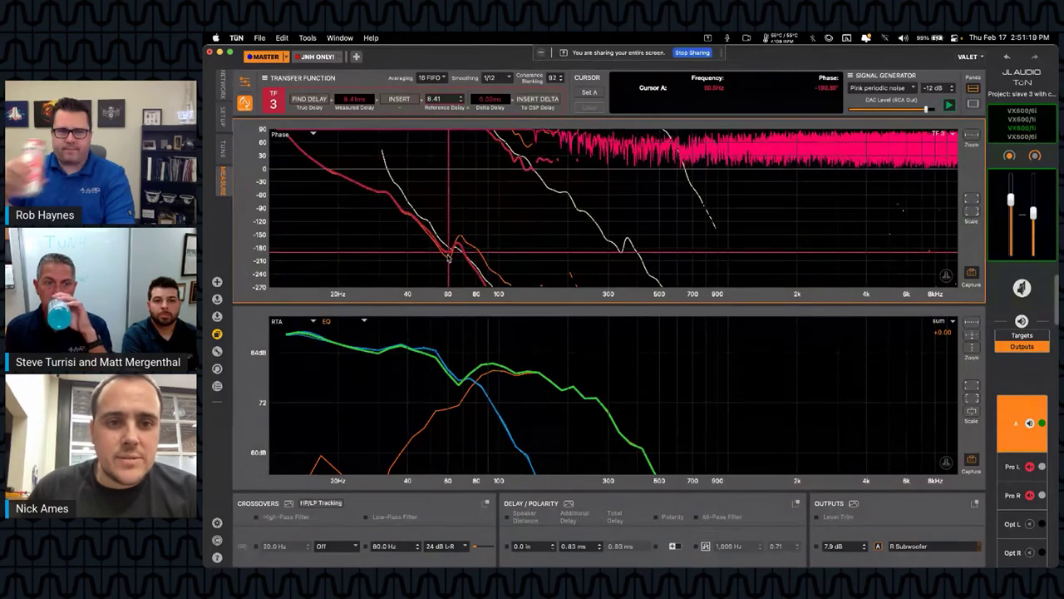
{"action": "left_click", "coordinate": [944, 131]}
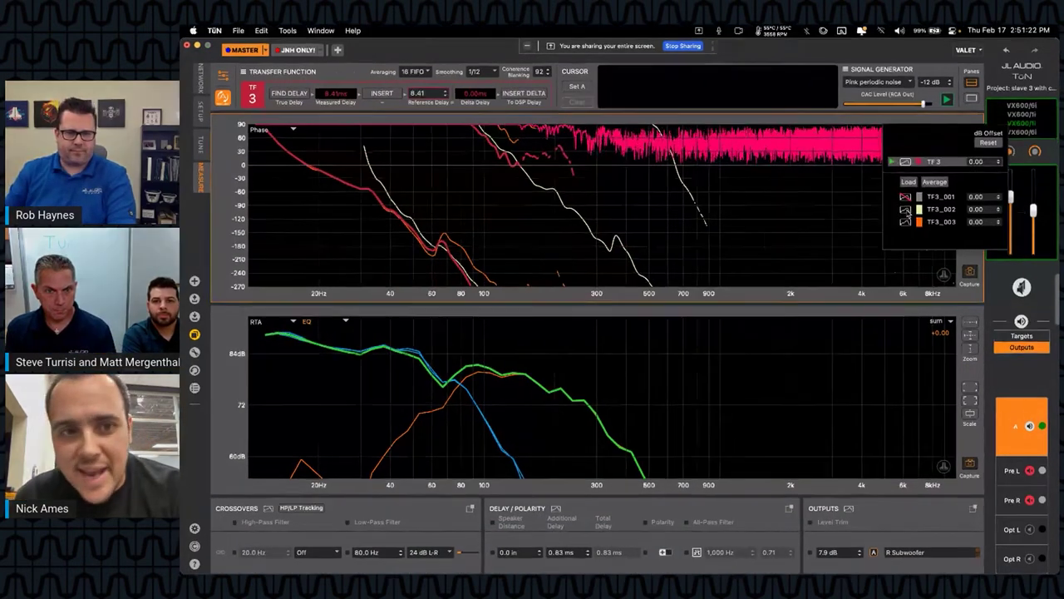
{"action": "left_click", "coordinate": [906, 210]}
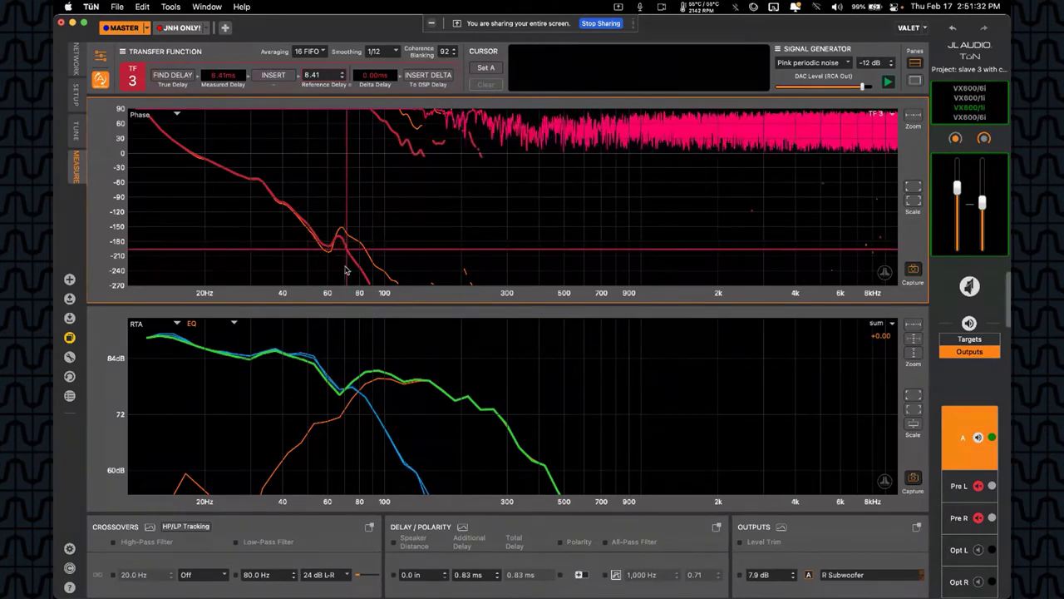
{"action": "key", "text": "space"}
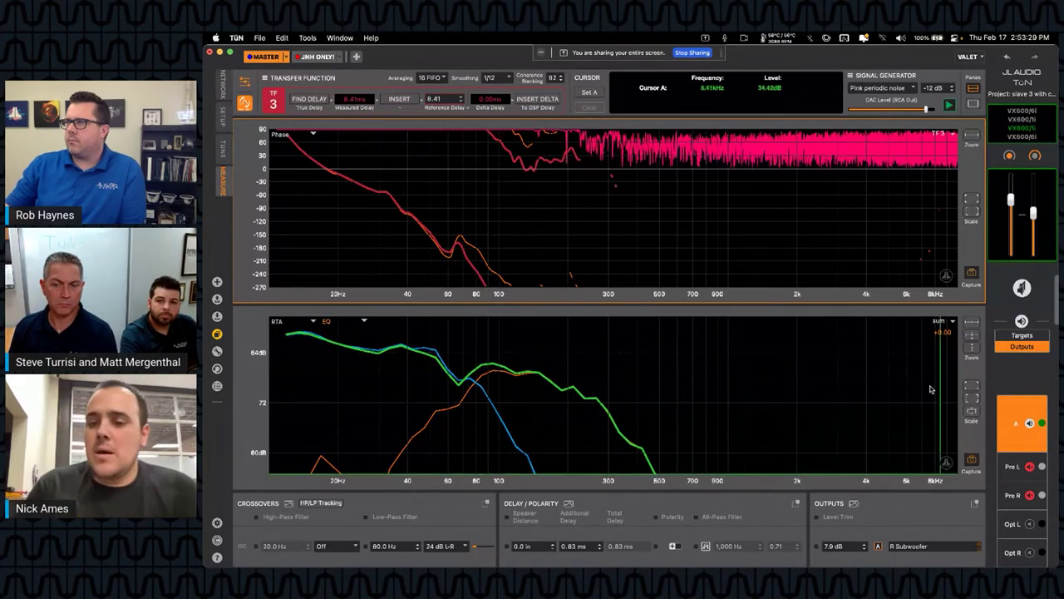
Switch the measured sound from the R Subwoofer to both woofers and hide the captured traces on the RTA graph
{"action": "left_click", "coordinate": [222, 116]}
{"action": "left_click", "coordinate": [222, 84]}
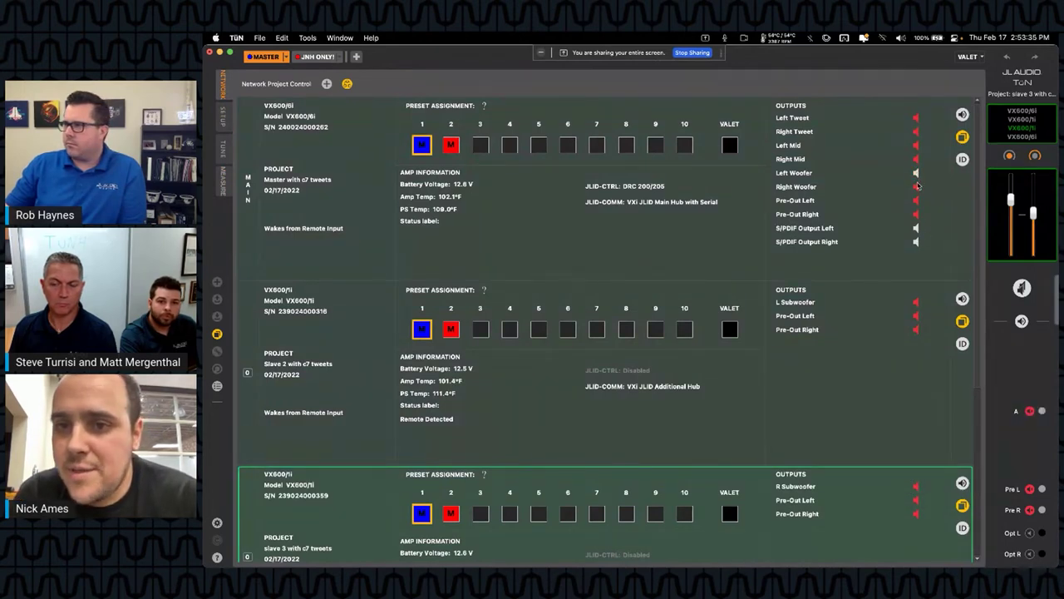
{"action": "left_click", "coordinate": [222, 178]}
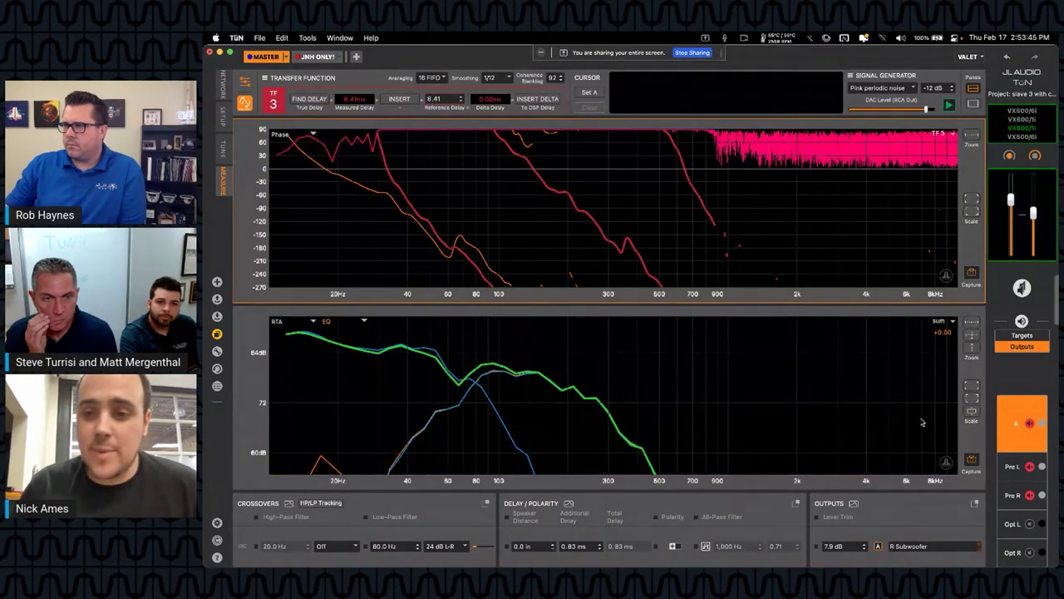
{"action": "mouse_move", "coordinate": [940, 420]}
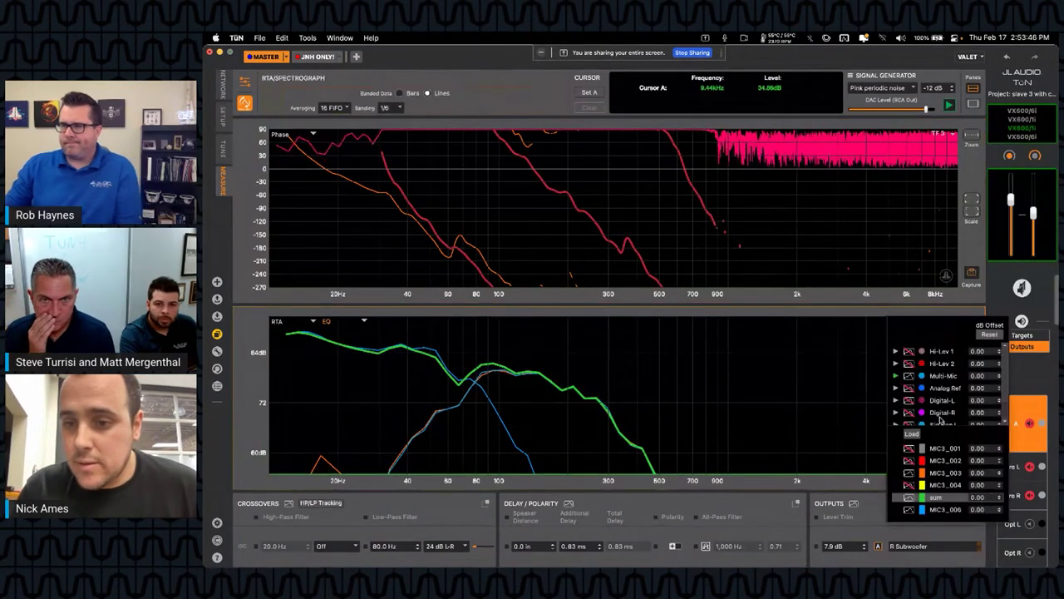
{"action": "left_click", "coordinate": [908, 496]}
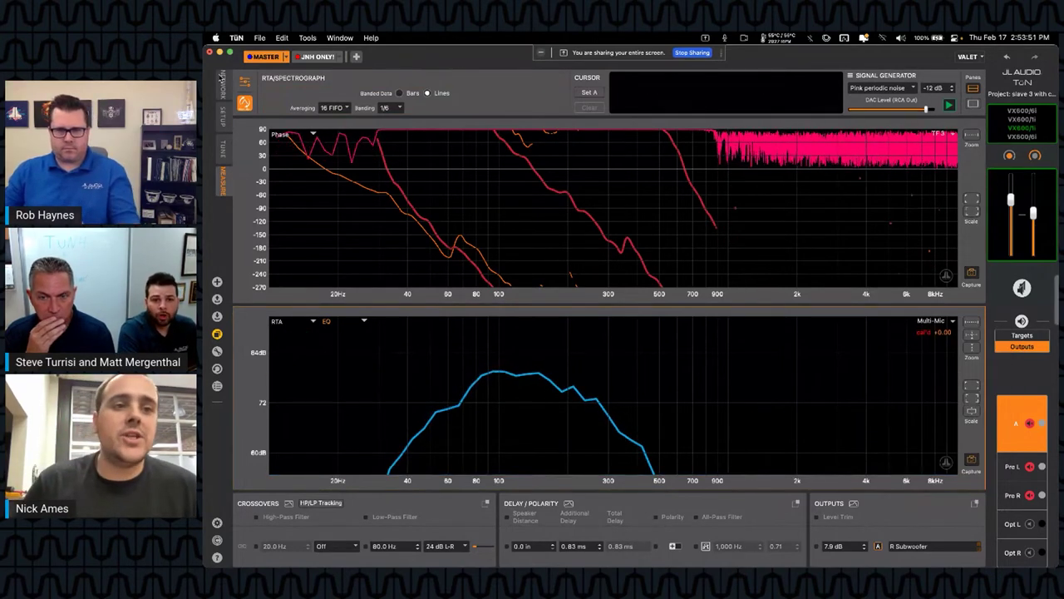
Open the master VX600/6i amplifier's project and select its Left Woofer output for measurement
{"action": "left_click", "coordinate": [221, 82]}
{"action": "double_click", "coordinate": [835, 201]}
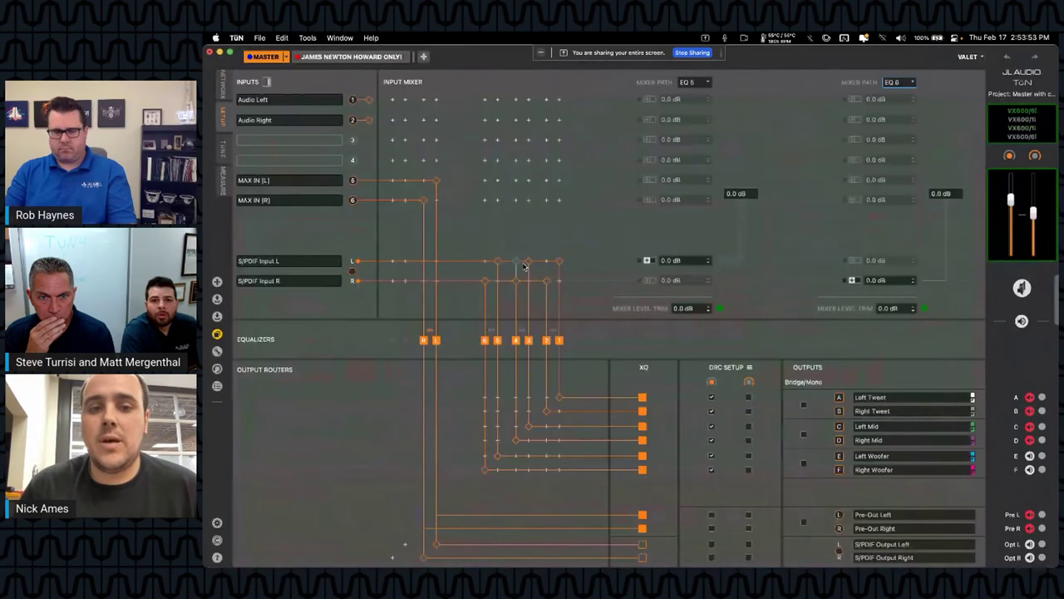
{"action": "left_click", "coordinate": [221, 179]}
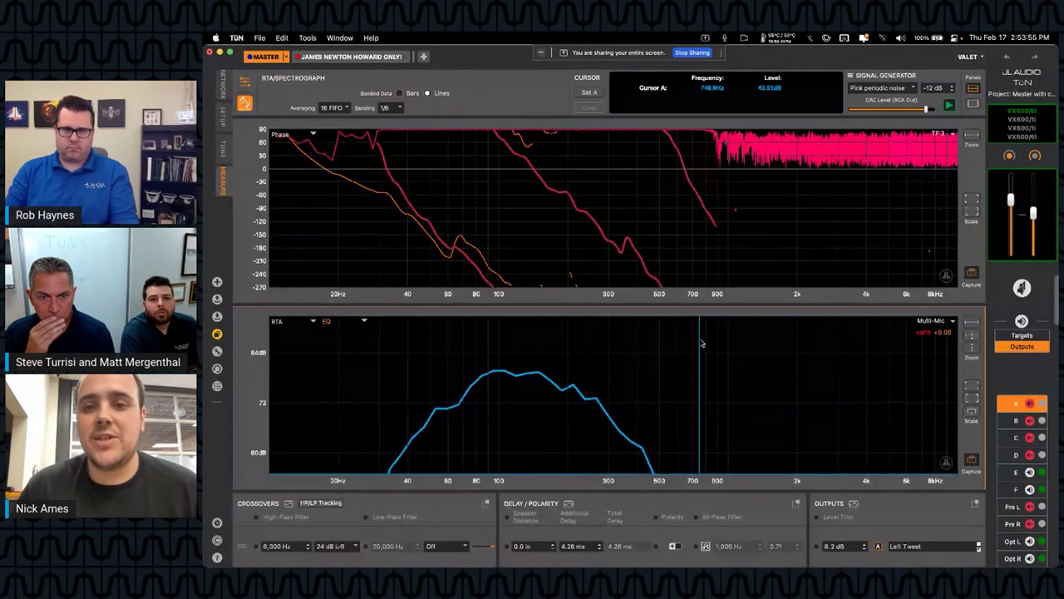
{"action": "left_click", "coordinate": [1013, 473]}
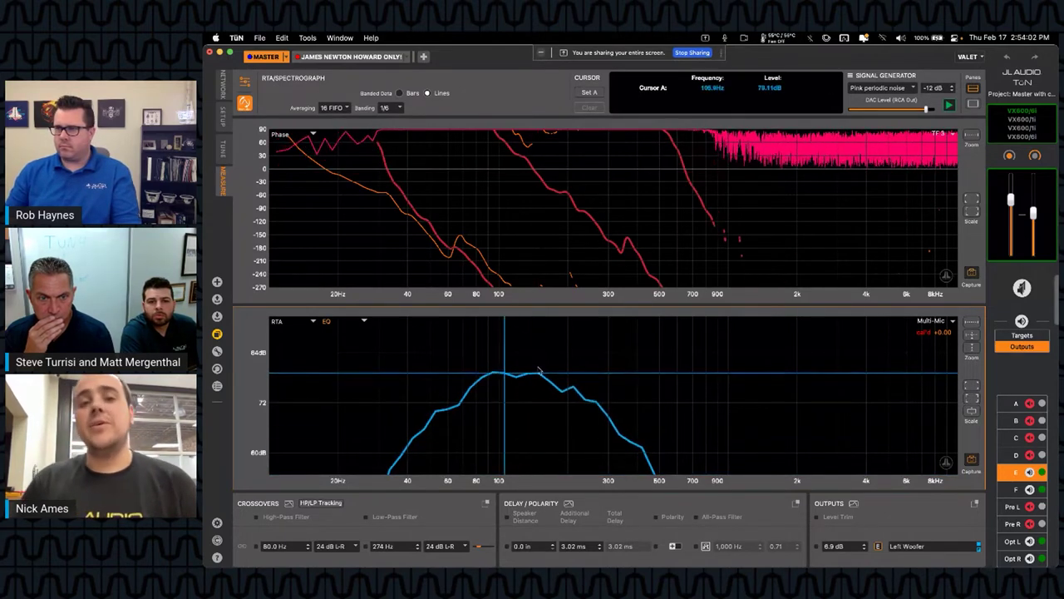
Hide the TF3_003 phase trace and isolate the Right Woofer by muting the Left Woofer
{"action": "left_click", "coordinate": [935, 131]}
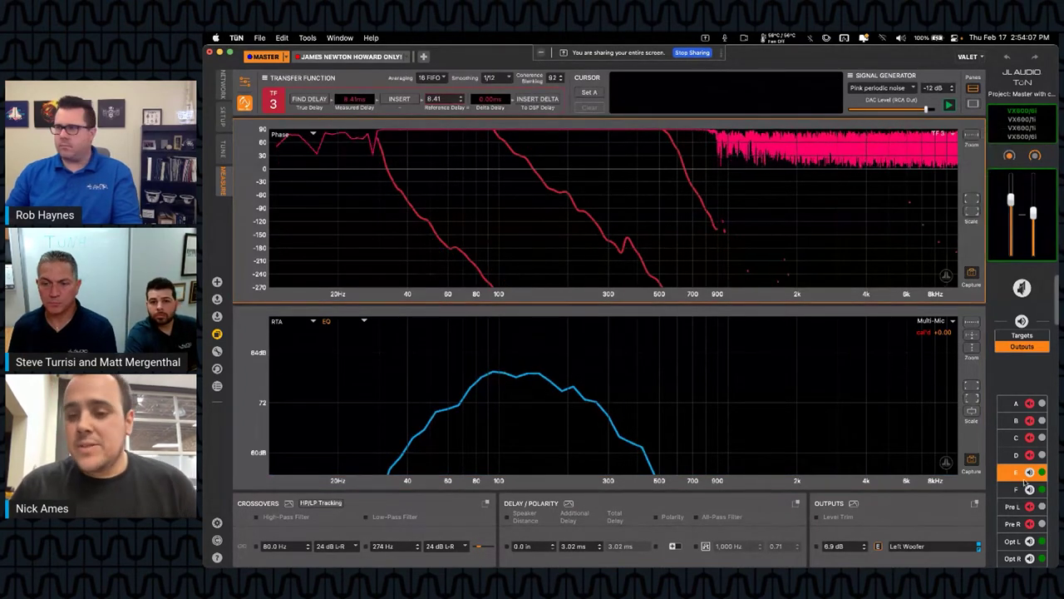
{"action": "left_click", "coordinate": [536, 386]}
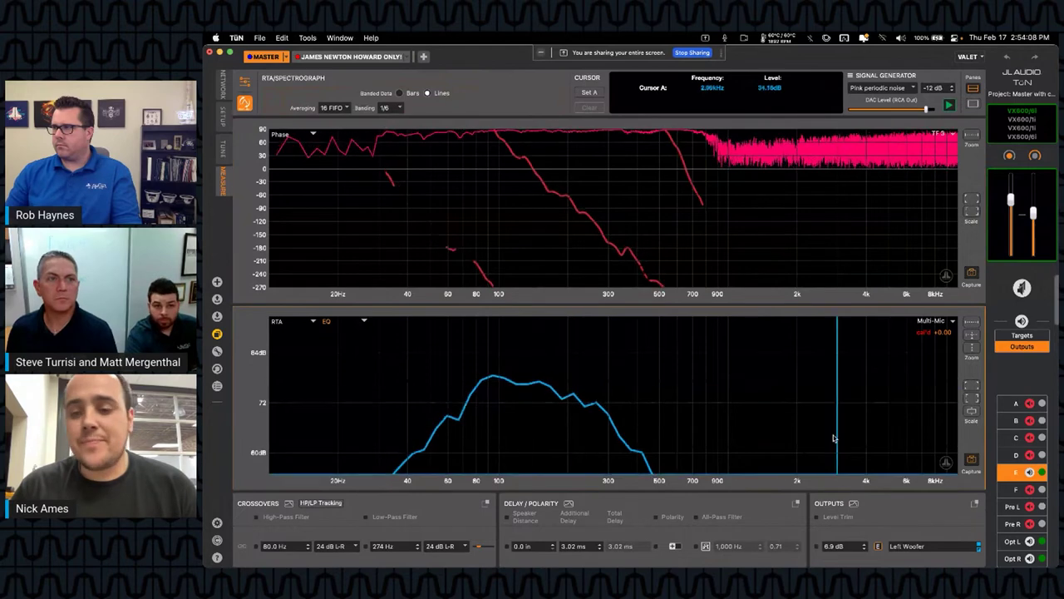
{"action": "left_click", "coordinate": [1030, 489]}
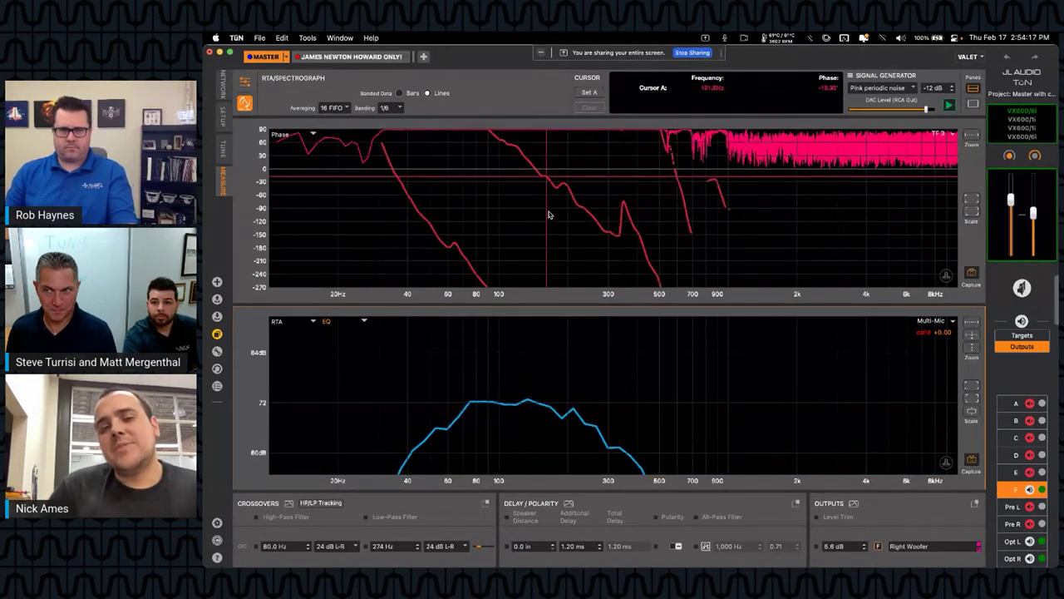
Enable the Right Woofer's all-pass filter at 148 Hz with a Q of 5.71
{"action": "left_click", "coordinate": [705, 547]}
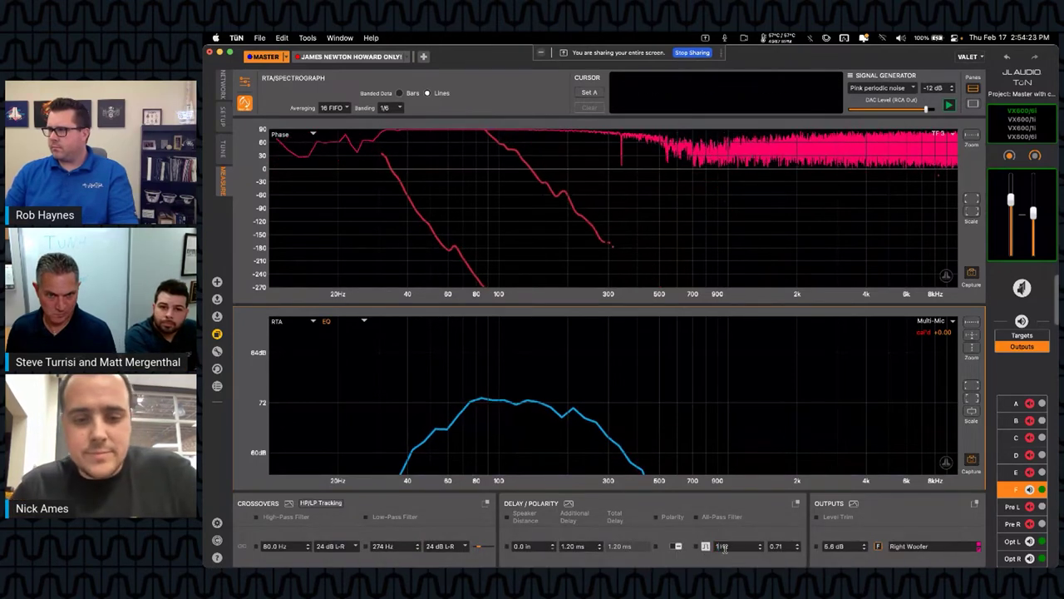
{"action": "left_click", "coordinate": [723, 546]}
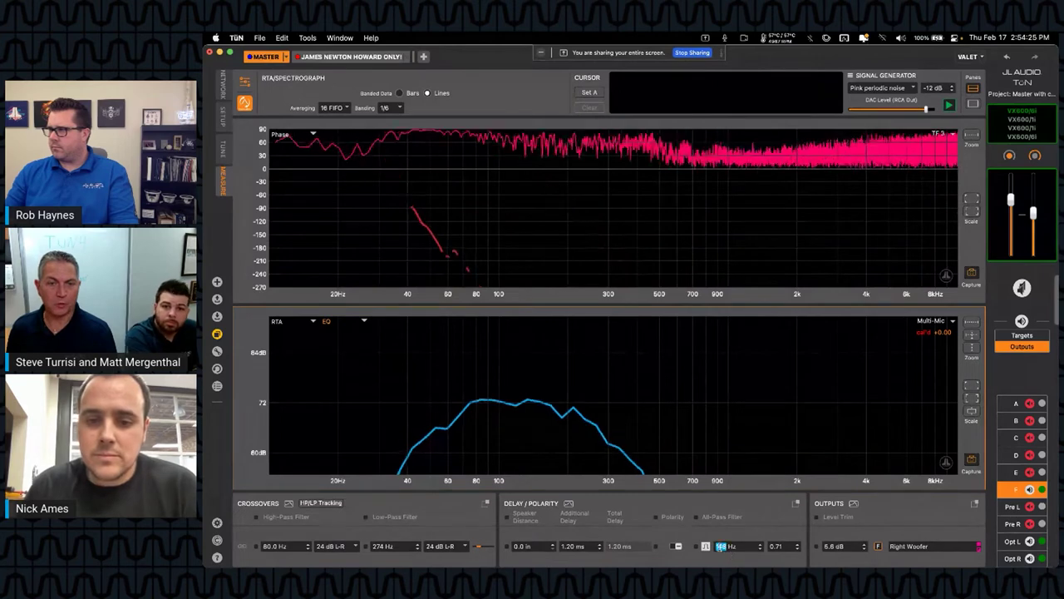
{"action": "left_click", "coordinate": [779, 546]}
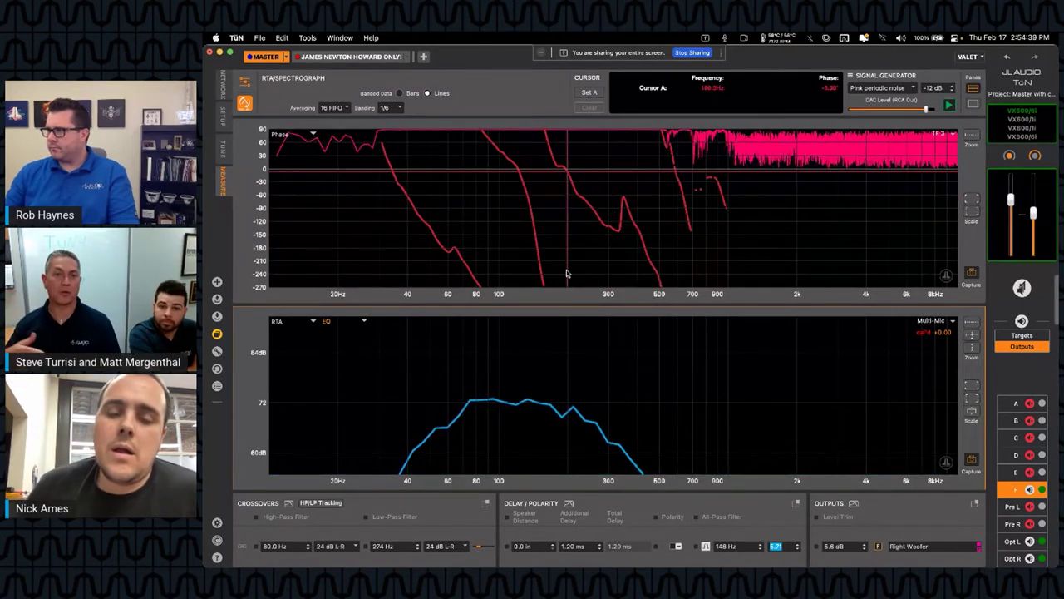
Shift the phase graph's vertical scale to span -180 to 180 degrees and inspect the filtered Right Woofer's phase
{"action": "mouse_move", "coordinate": [718, 541]}
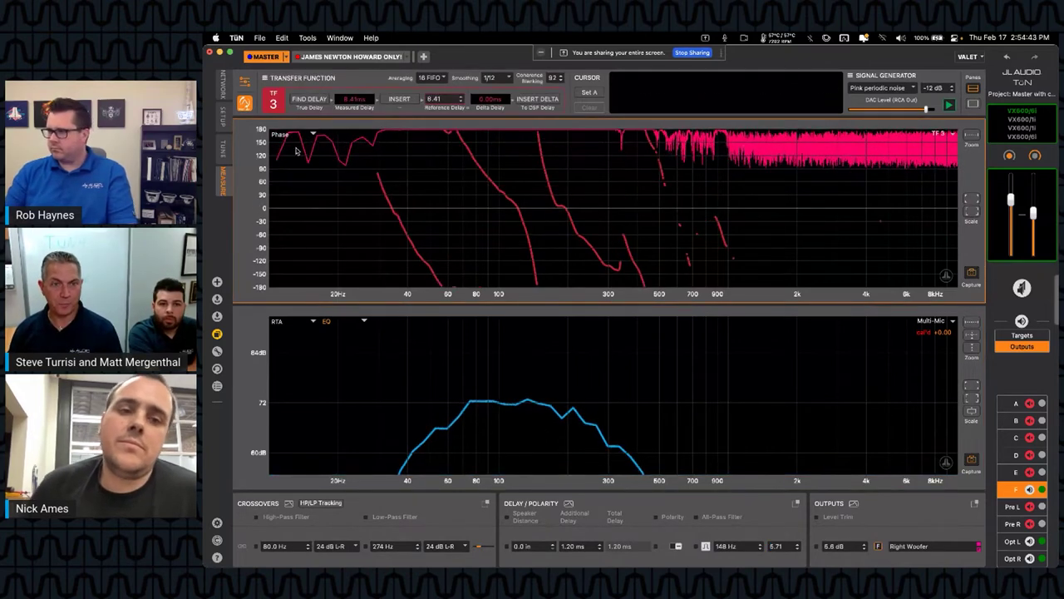
{"action": "scroll", "coordinate": [260, 216], "scroll_direction": "down", "scroll_amount": 3}
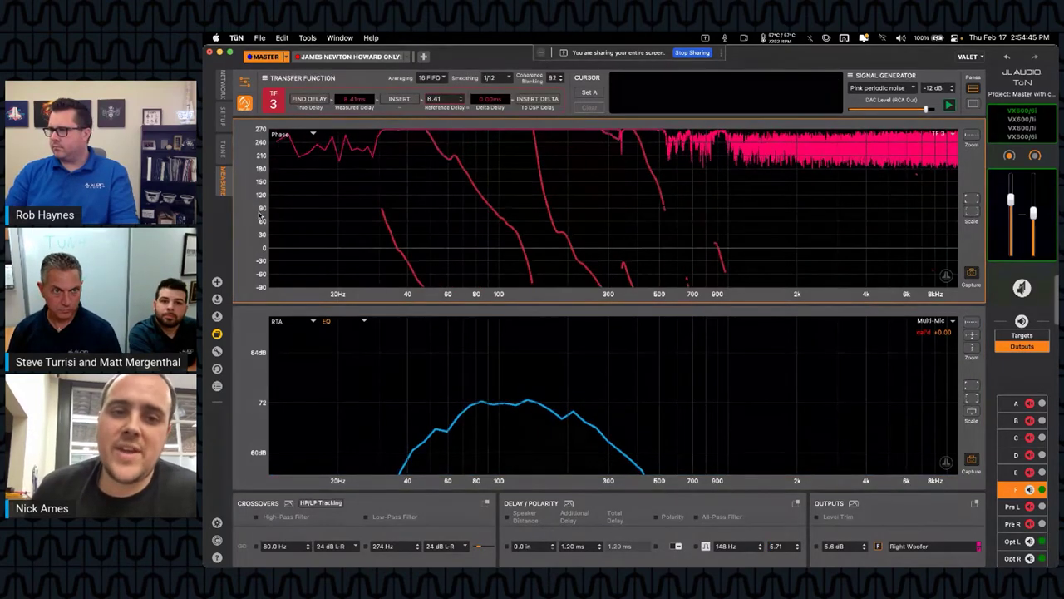
{"action": "scroll", "coordinate": [260, 216], "scroll_direction": "up", "scroll_amount": 7}
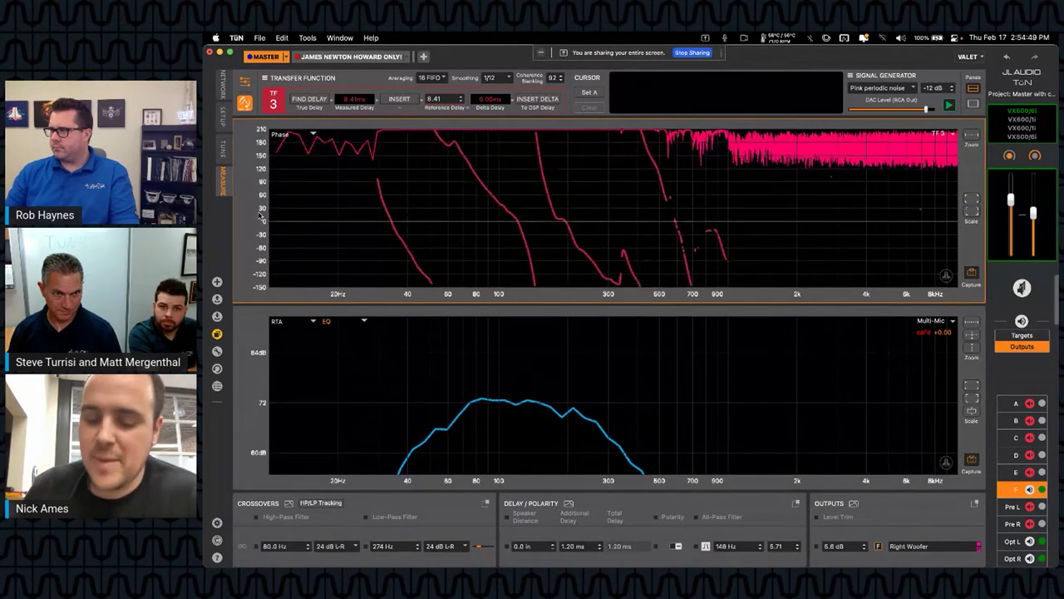
{"action": "scroll", "coordinate": [260, 217], "scroll_direction": "up", "scroll_amount": 1}
{"action": "scroll", "coordinate": [259, 212], "scroll_direction": "down", "scroll_amount": 2}
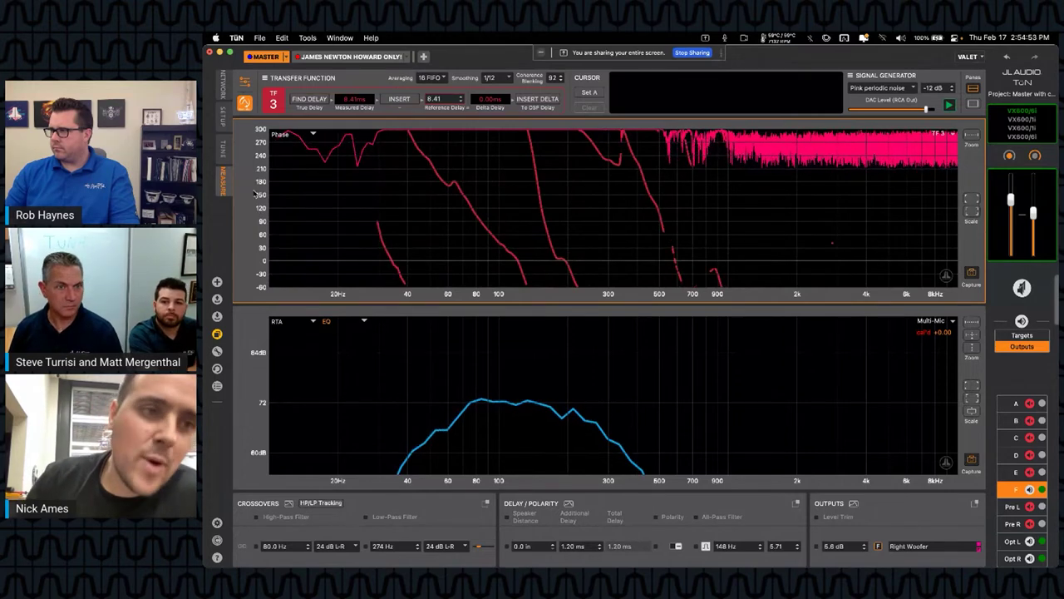
{"action": "scroll", "coordinate": [255, 193], "scroll_direction": "down", "scroll_amount": 4}
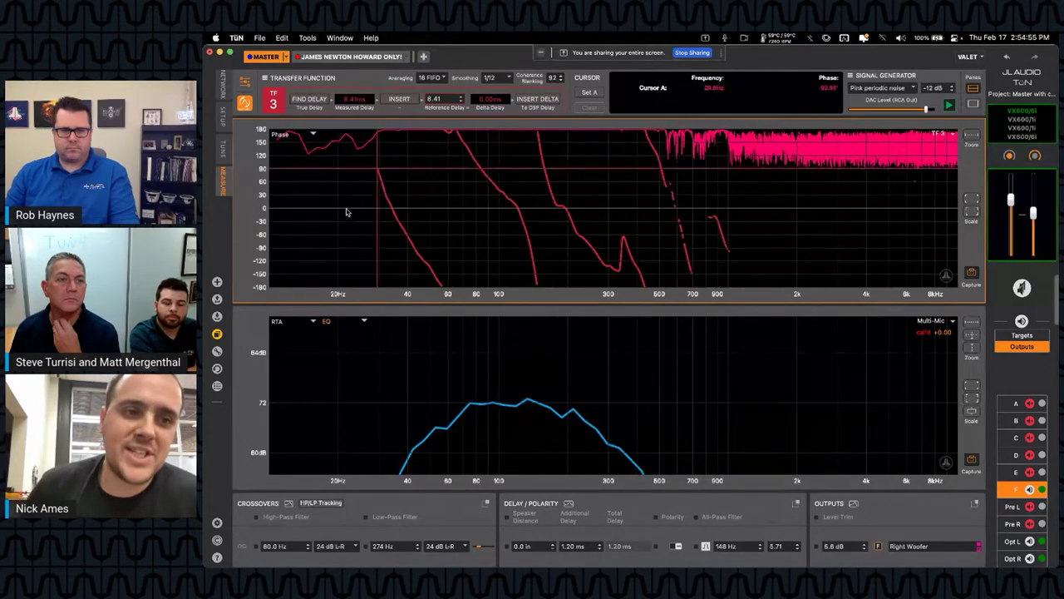
{"action": "left_click", "coordinate": [454, 212]}
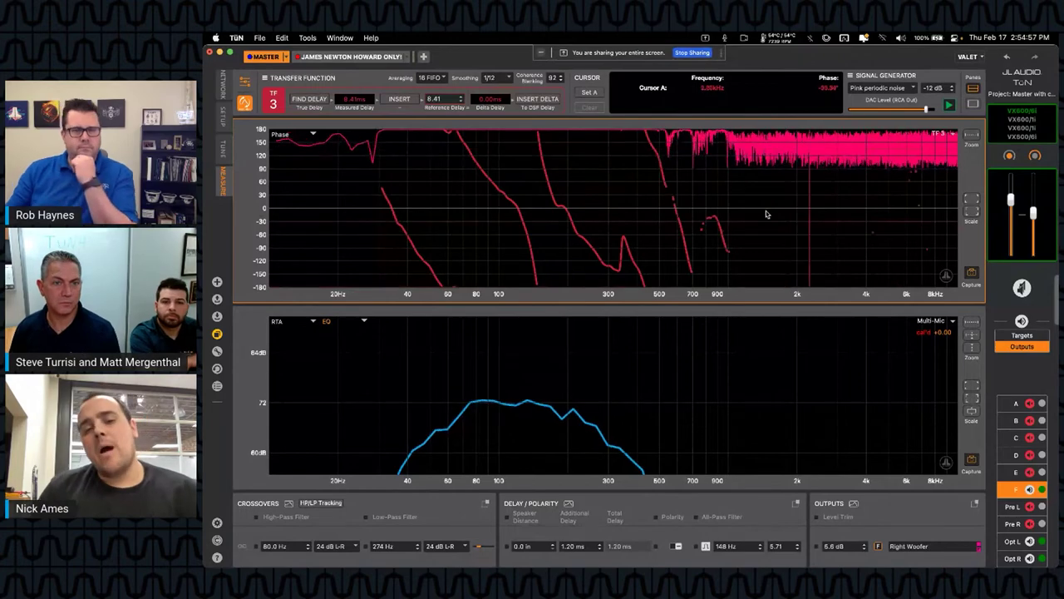
Bypass and re-enable the Right Woofer's all-pass filter, comparing the live phase curve around 150 Hz
{"action": "left_click", "coordinate": [906, 472]}
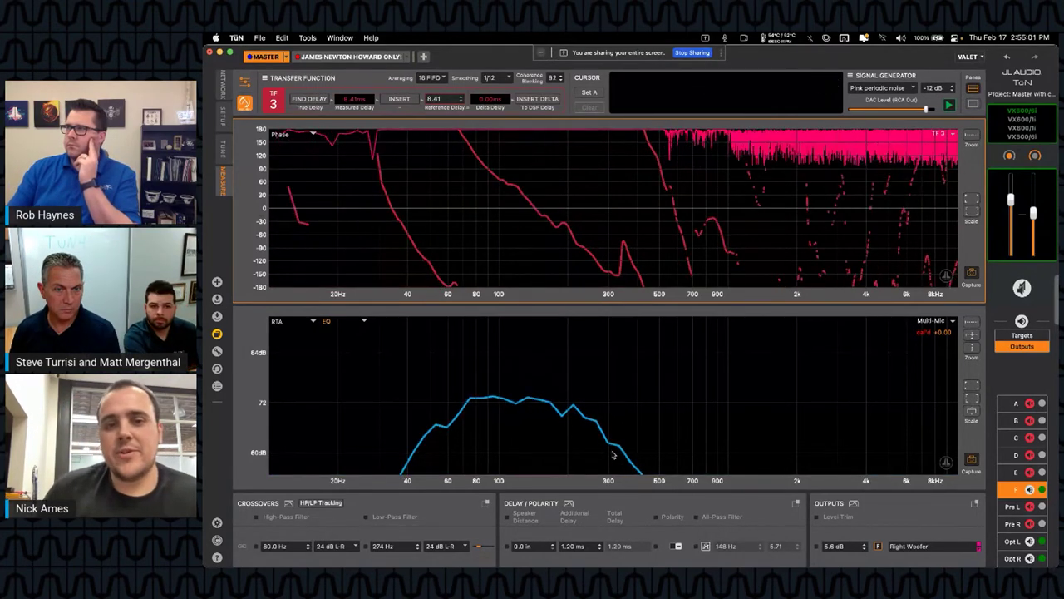
{"action": "left_click", "coordinate": [675, 449]}
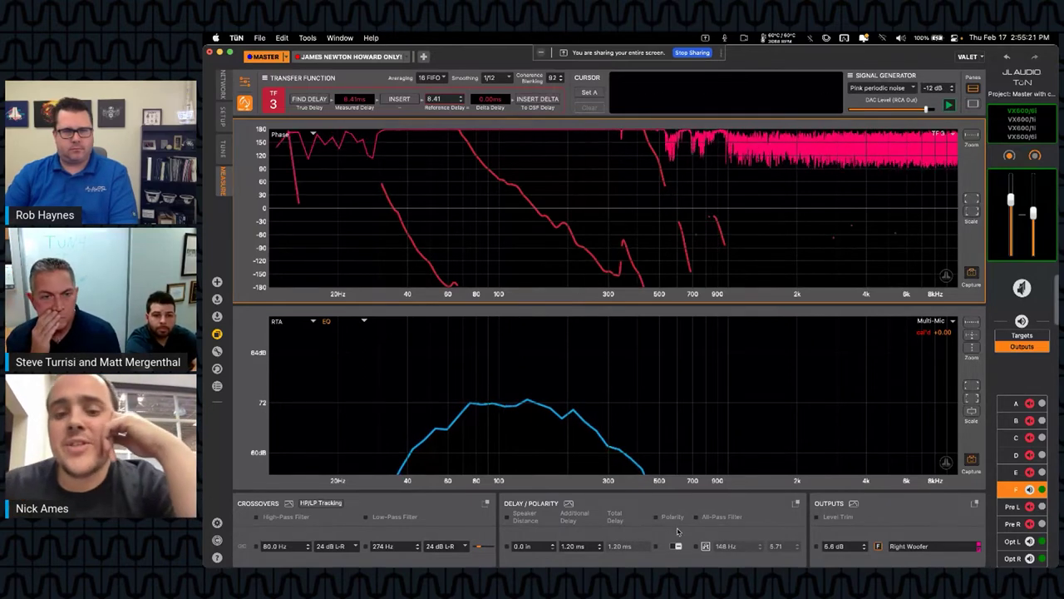
{"action": "left_click", "coordinate": [705, 547]}
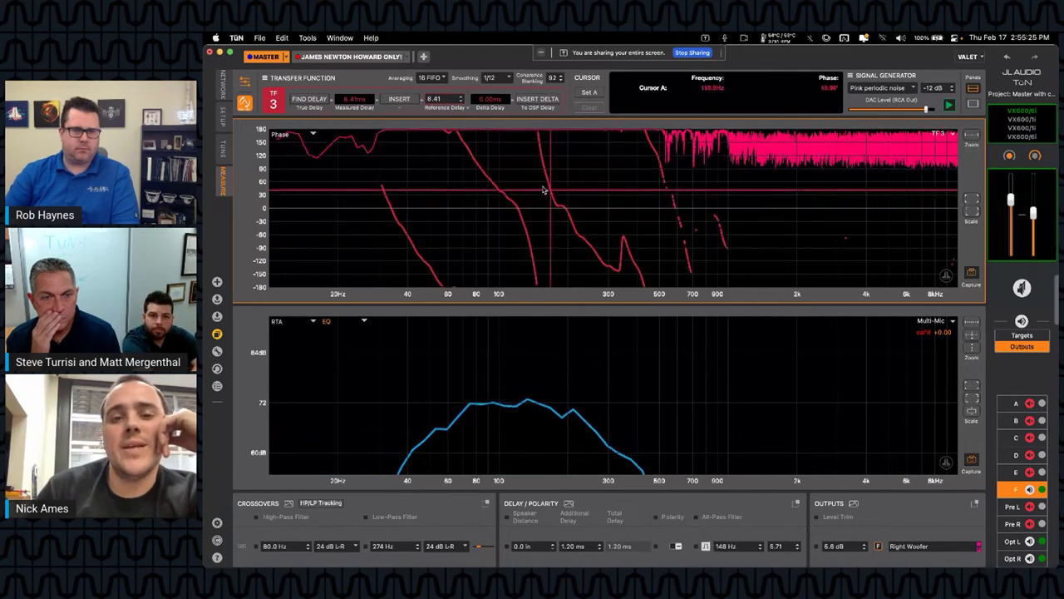
{"action": "left_click", "coordinate": [563, 221]}
{"action": "left_click", "coordinate": [929, 439]}
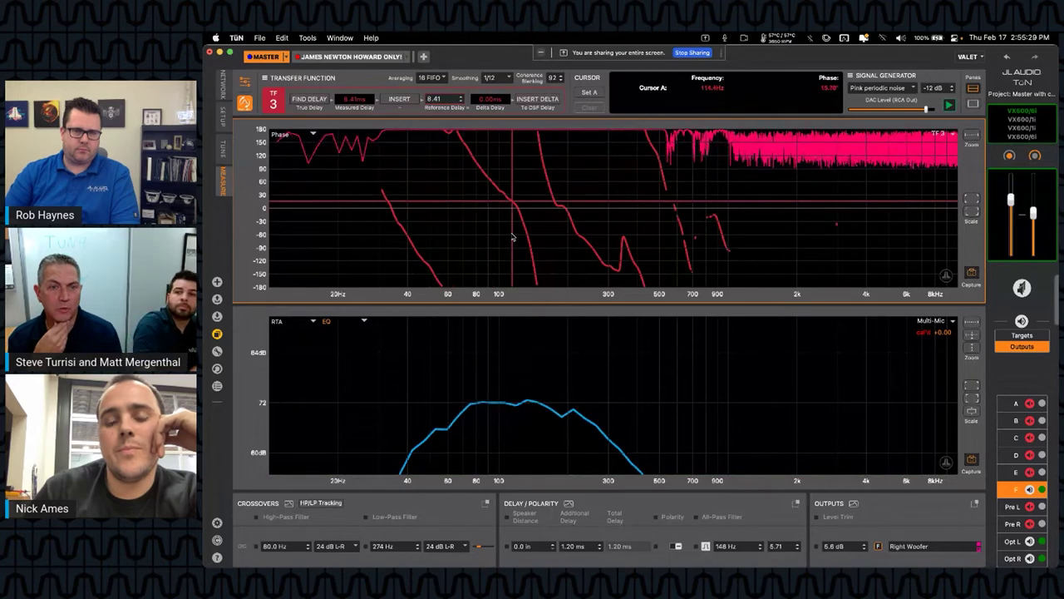
{"action": "left_click", "coordinate": [710, 414]}
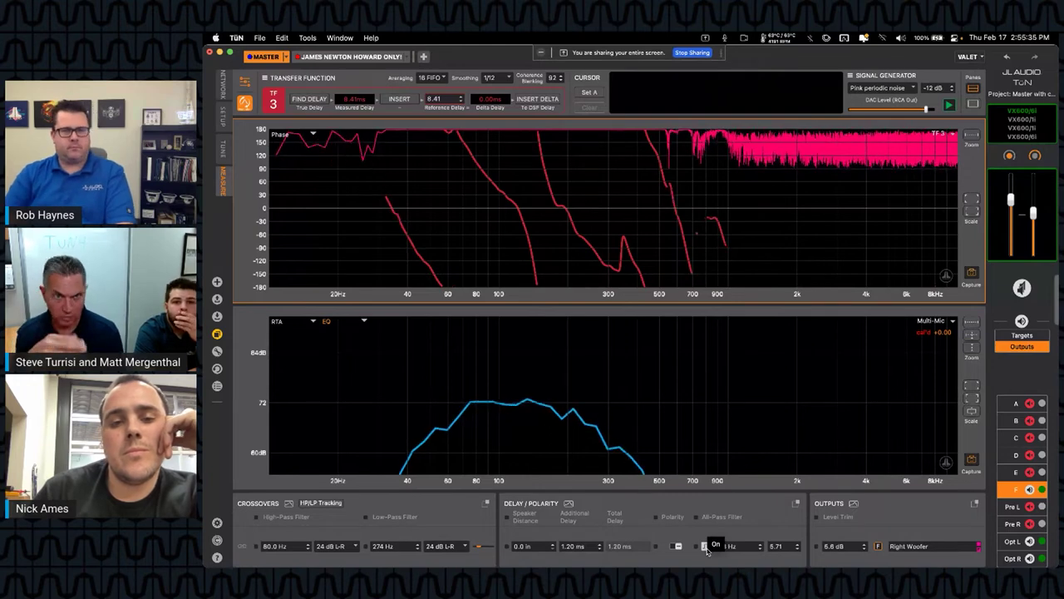
Capture the Right Woofer's phase with the all-pass filter bypassed and overlay the live phase with the filter on
{"action": "left_click", "coordinate": [705, 546]}
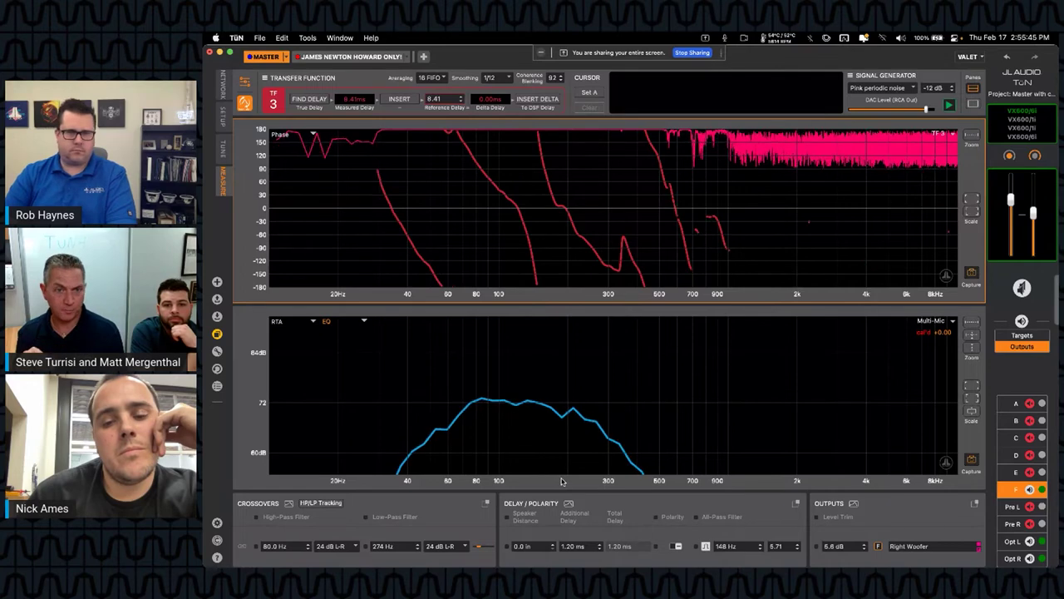
{"action": "left_click", "coordinate": [705, 546]}
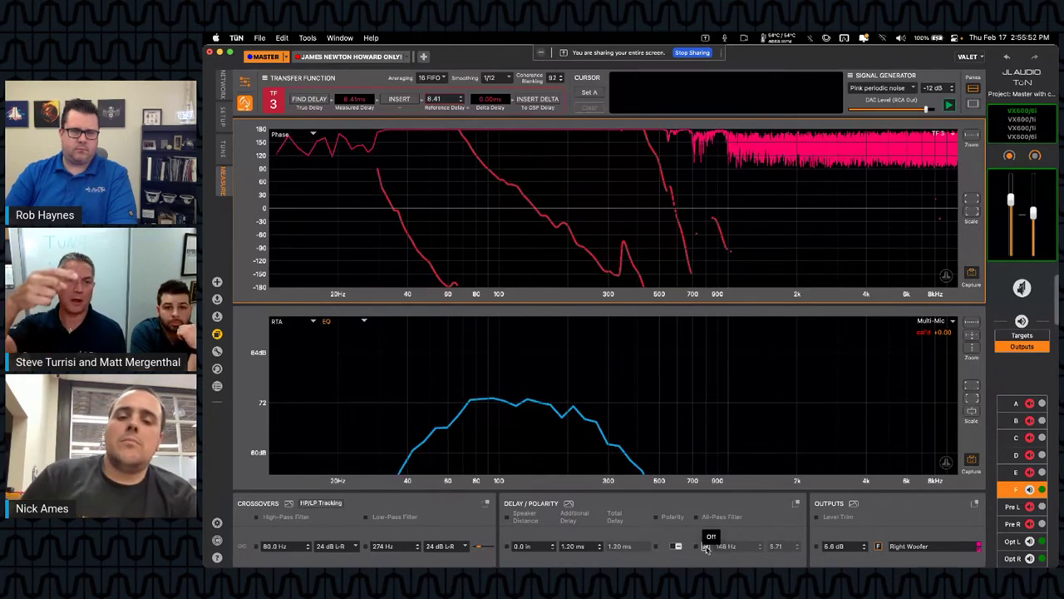
{"action": "left_click", "coordinate": [705, 546]}
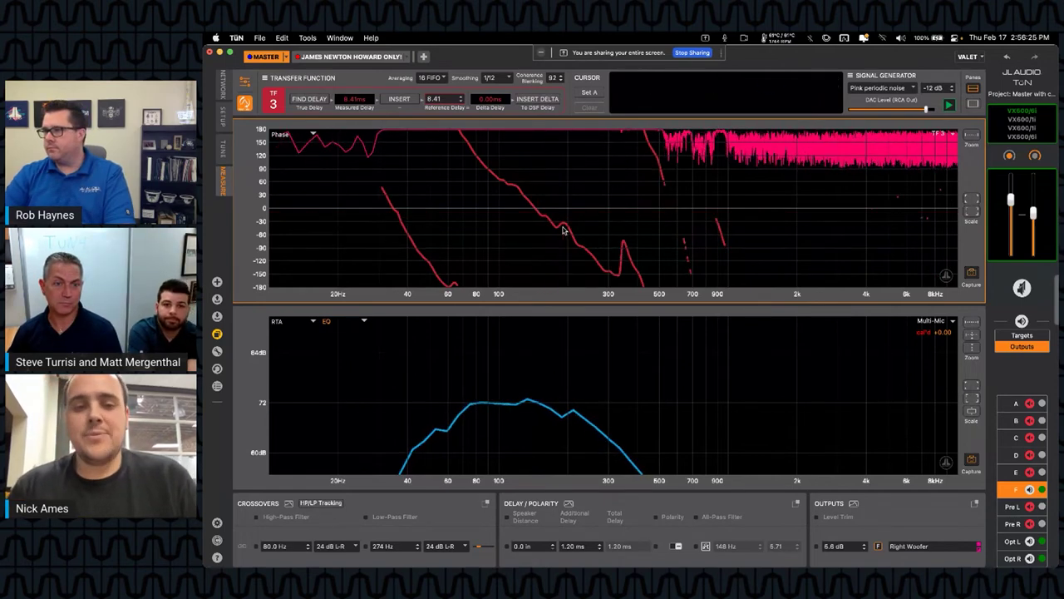
{"action": "left_click", "coordinate": [704, 546]}
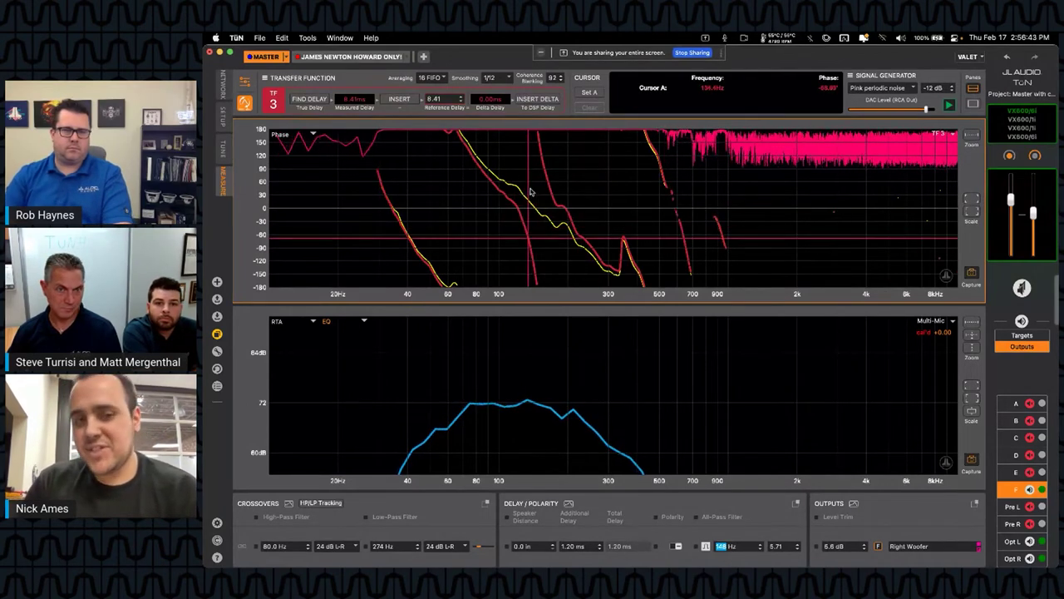
Replace the visible TF3_004 trace with a capture of the Right Woofer's filtered phase and compare the Left Woofer's live phase against it
{"action": "mouse_move", "coordinate": [934, 153]}
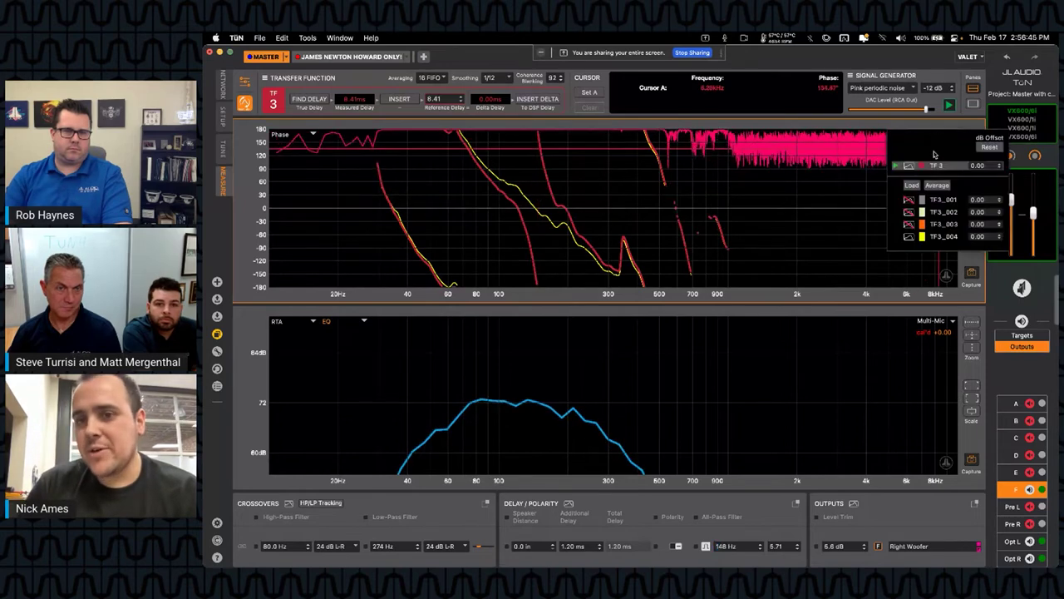
{"action": "left_click", "coordinate": [909, 236]}
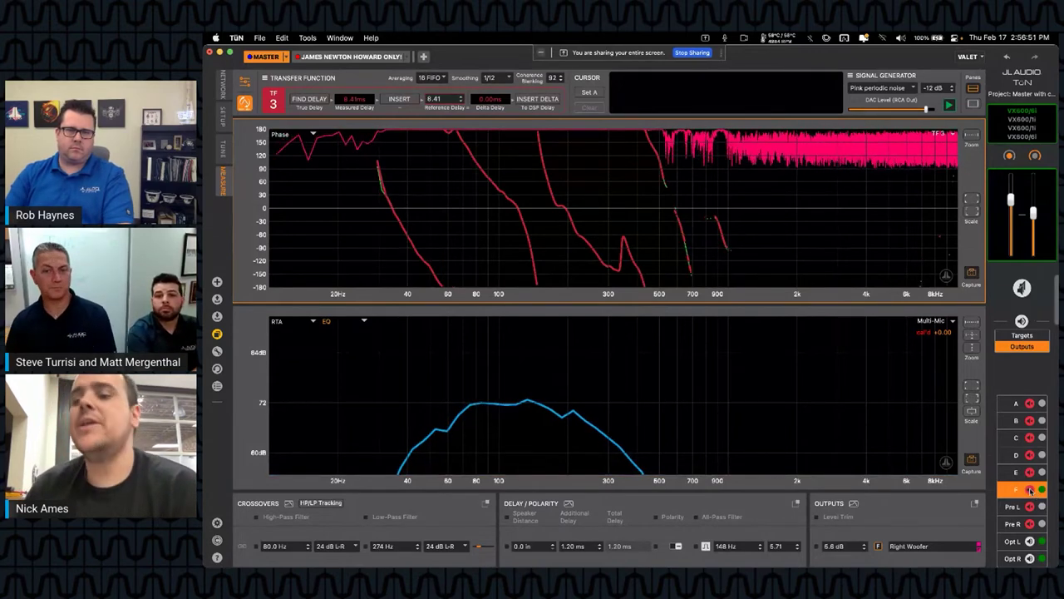
{"action": "left_click", "coordinate": [1016, 472]}
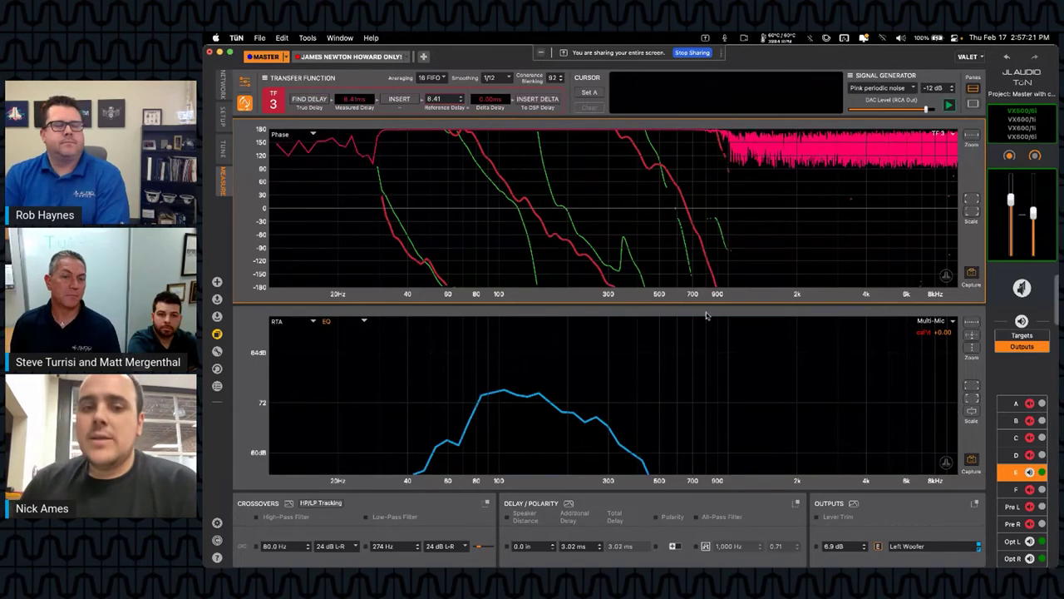
Capture the Right and Left Woofers' individual RTA responses and play both woofers together to compare their sum around 150 Hz
{"action": "left_click", "coordinate": [1030, 490]}
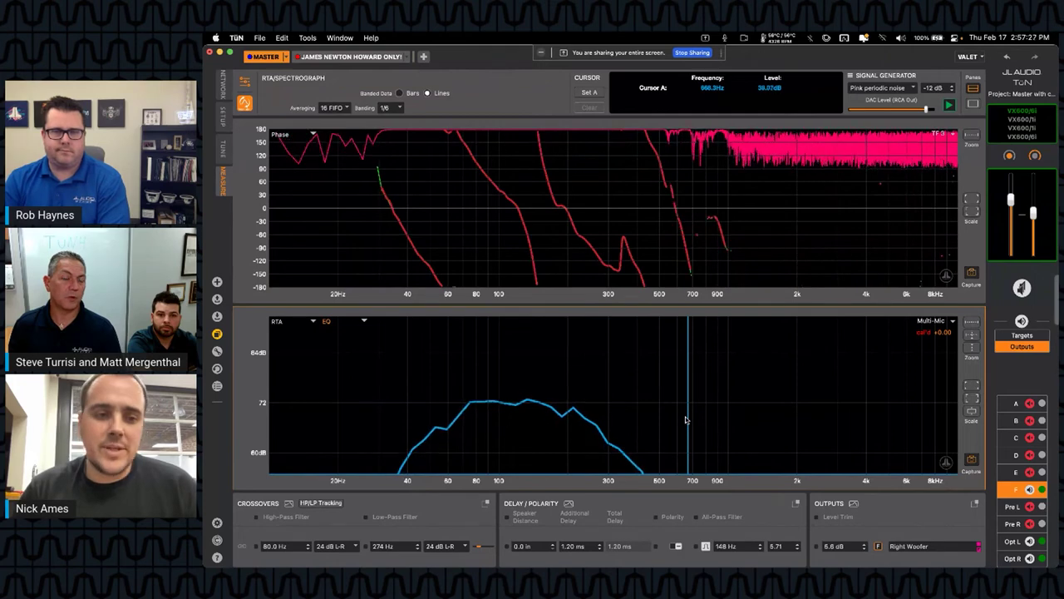
{"action": "double_click", "coordinate": [685, 420]}
{"action": "key", "text": "Escape"}
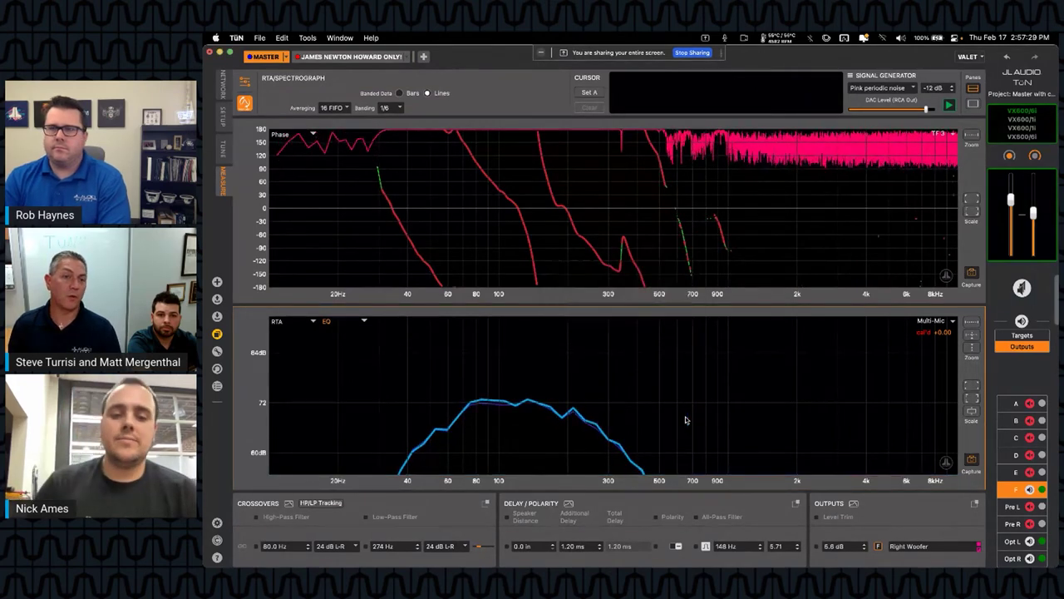
{"action": "left_click", "coordinate": [1030, 472]}
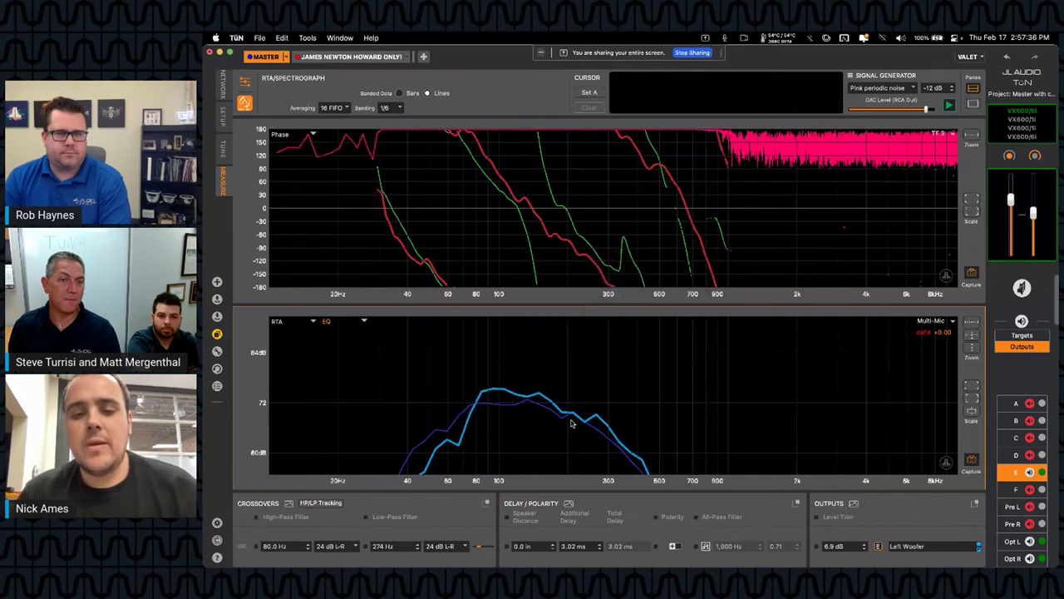
{"action": "left_click", "coordinate": [1030, 489]}
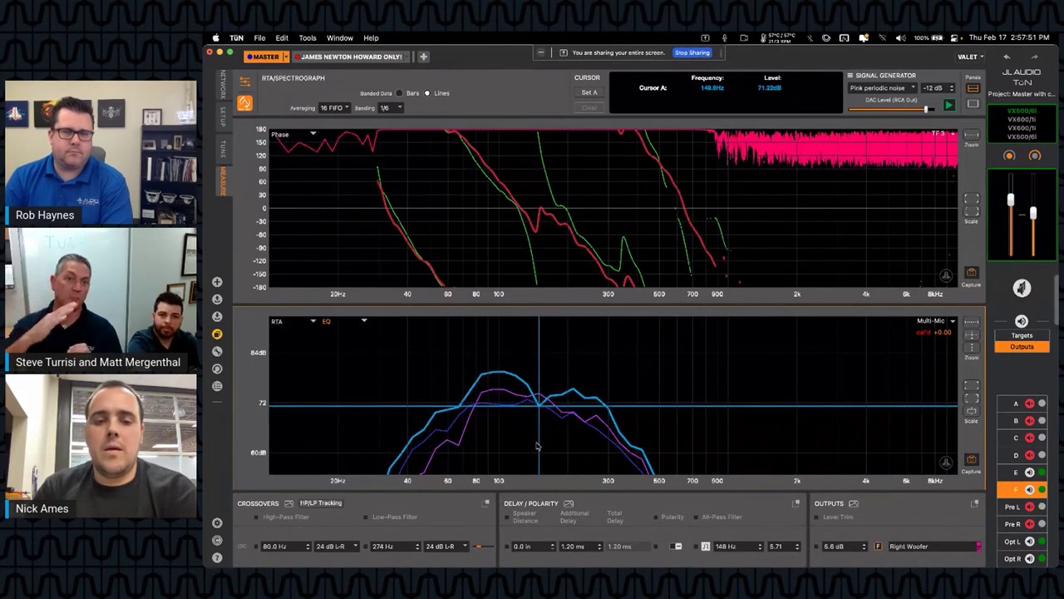
Isolate the Left Woofer with the Right Woofer muted and try its all-pass filter at 1,000 Hz with a higher Q before bypassing it
{"action": "left_click", "coordinate": [1029, 471]}
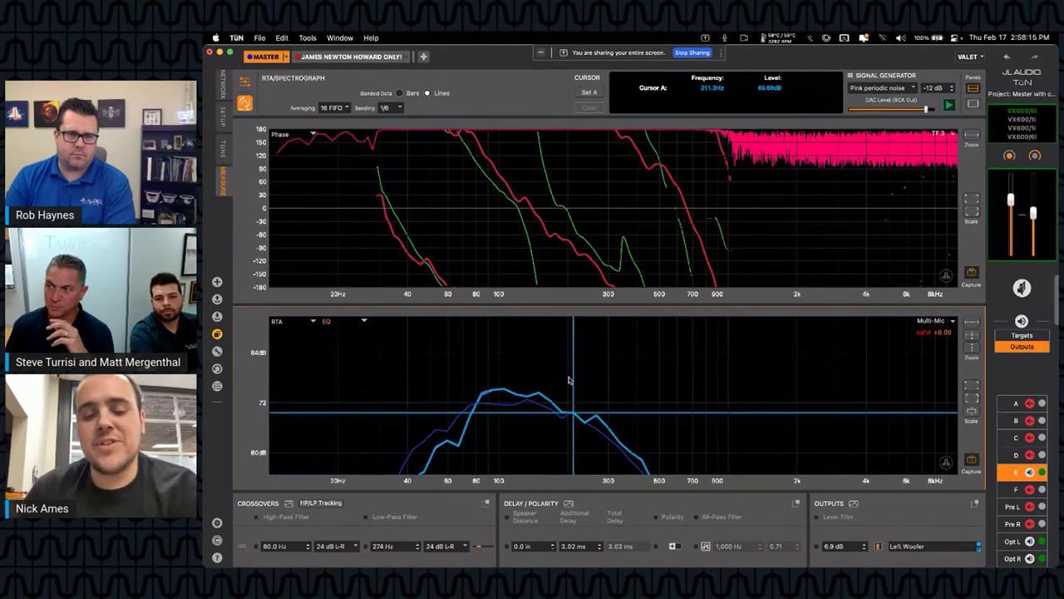
{"action": "left_click", "coordinate": [1027, 490]}
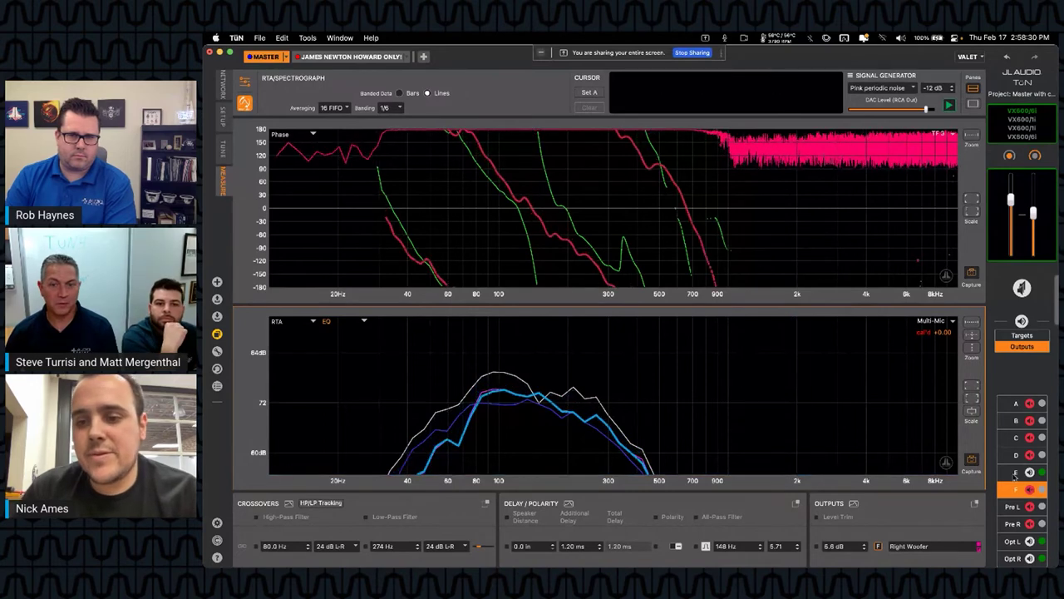
{"action": "left_click", "coordinate": [1014, 472]}
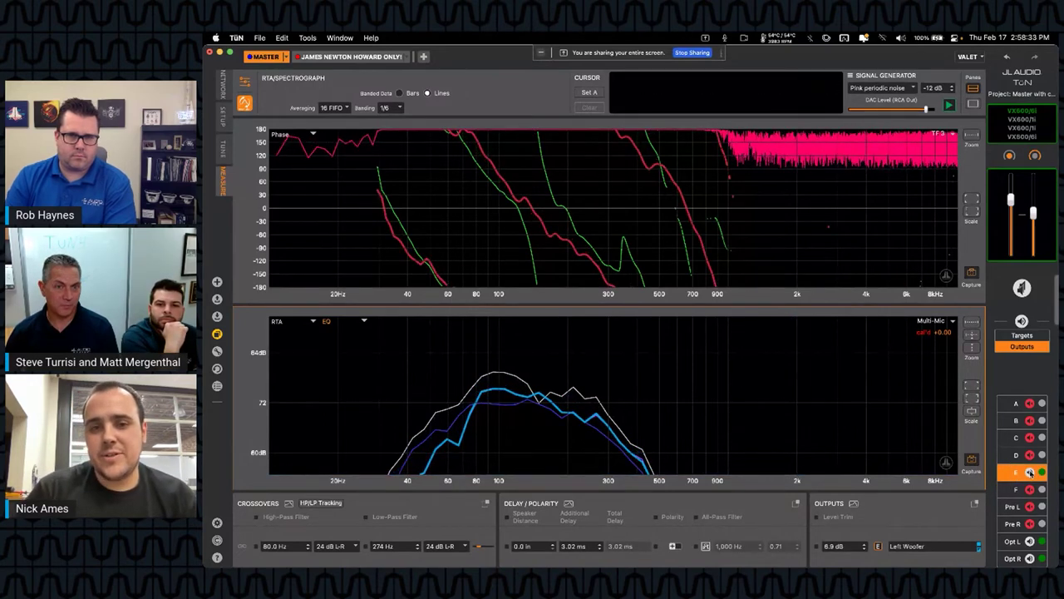
{"action": "left_click", "coordinate": [1030, 472]}
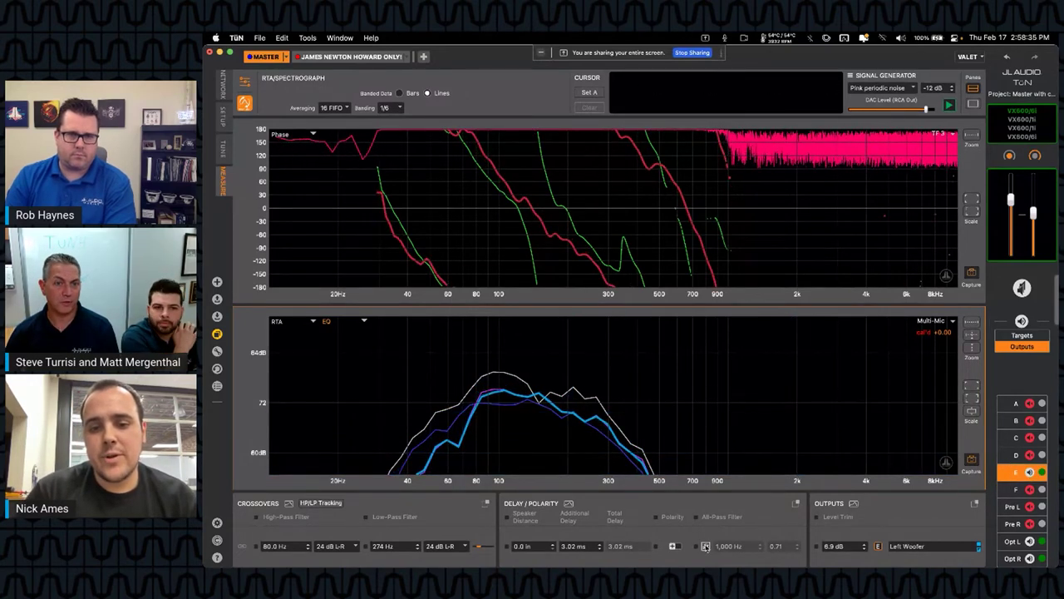
{"action": "left_click", "coordinate": [705, 546]}
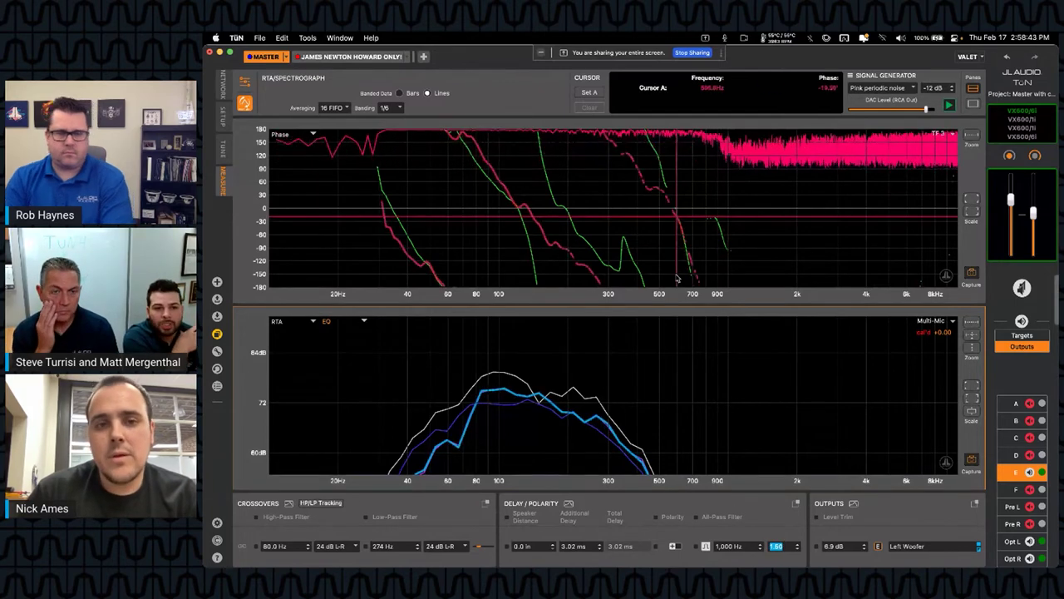
{"action": "left_click", "coordinate": [705, 547]}
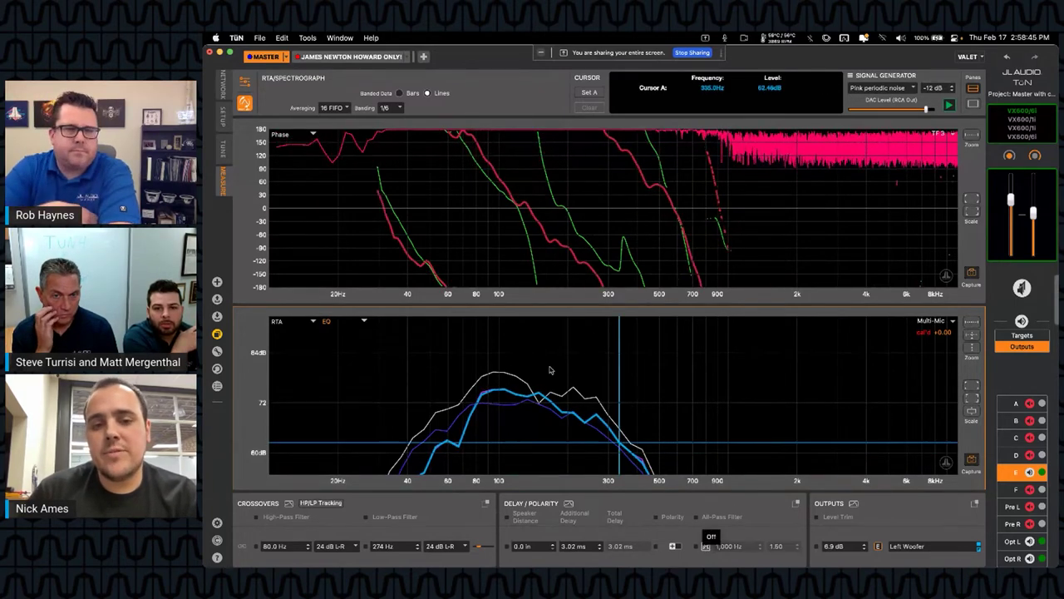
Compare the Left Woofer's unfiltered live phase with the captured green phase trace from about 80 to 150 Hz
{"action": "left_click", "coordinate": [536, 212]}
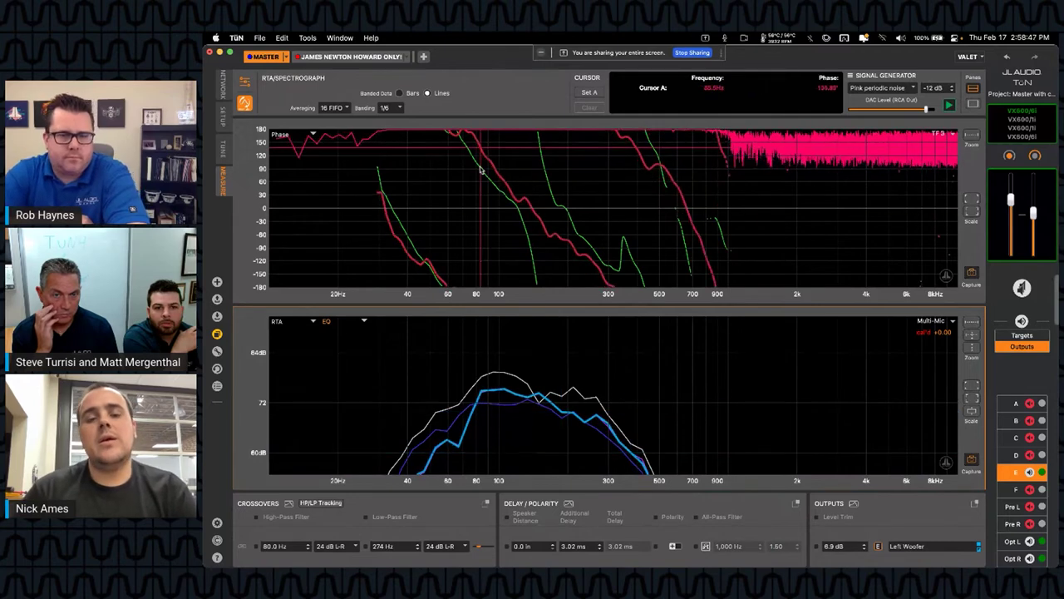
{"action": "left_click", "coordinate": [533, 248]}
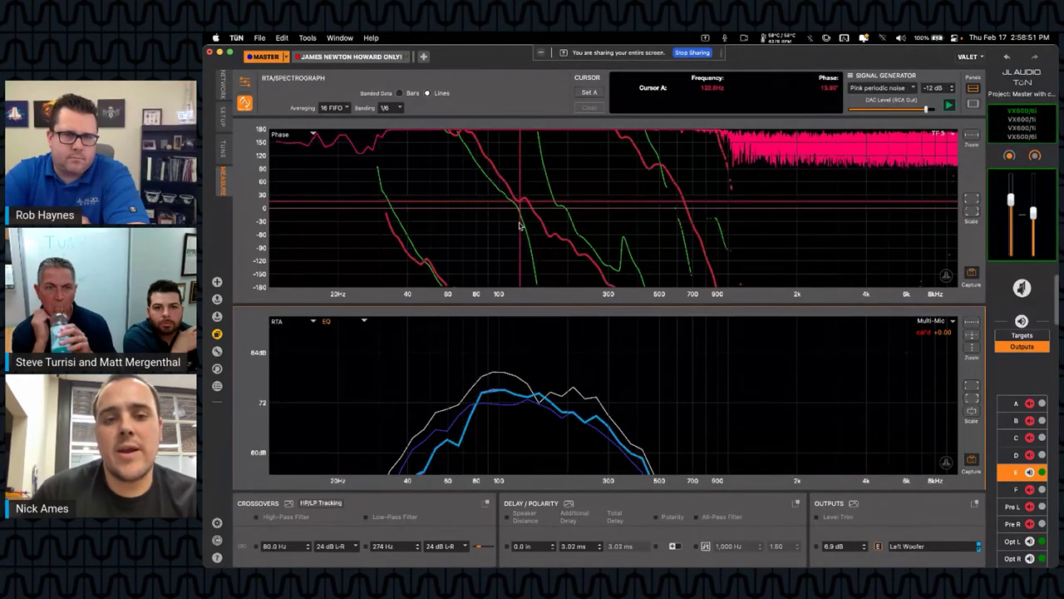
{"action": "left_click", "coordinate": [545, 241]}
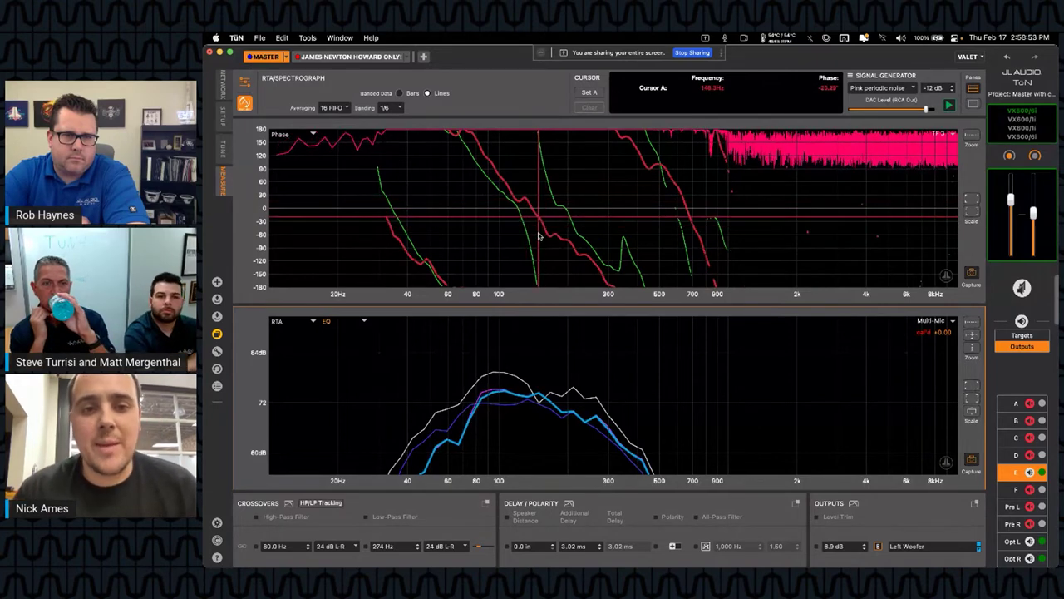
{"action": "left_click", "coordinate": [541, 243]}
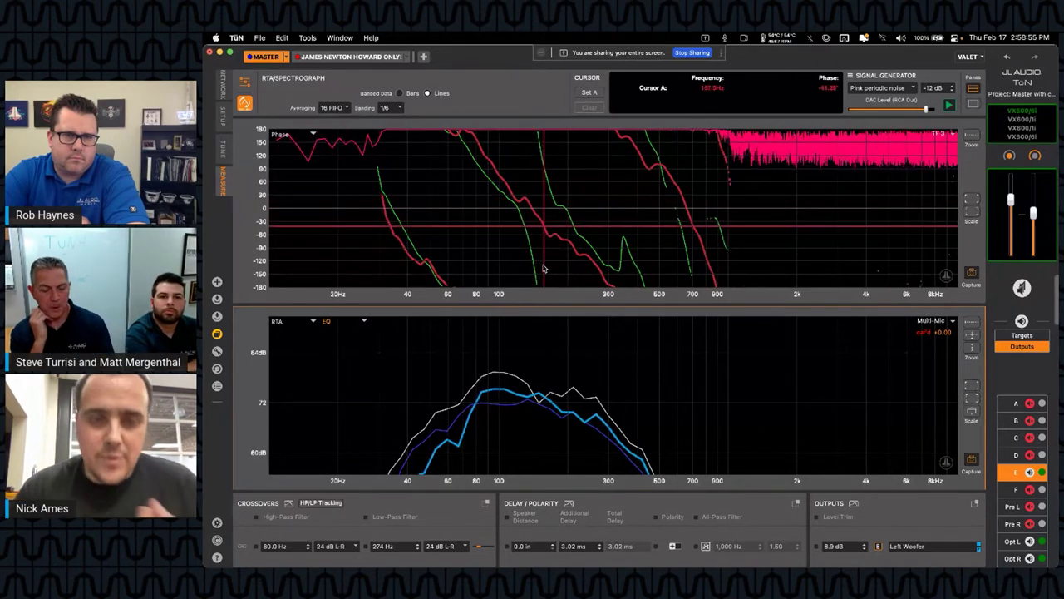
{"action": "left_click", "coordinate": [540, 190]}
{"action": "left_click", "coordinate": [539, 188]}
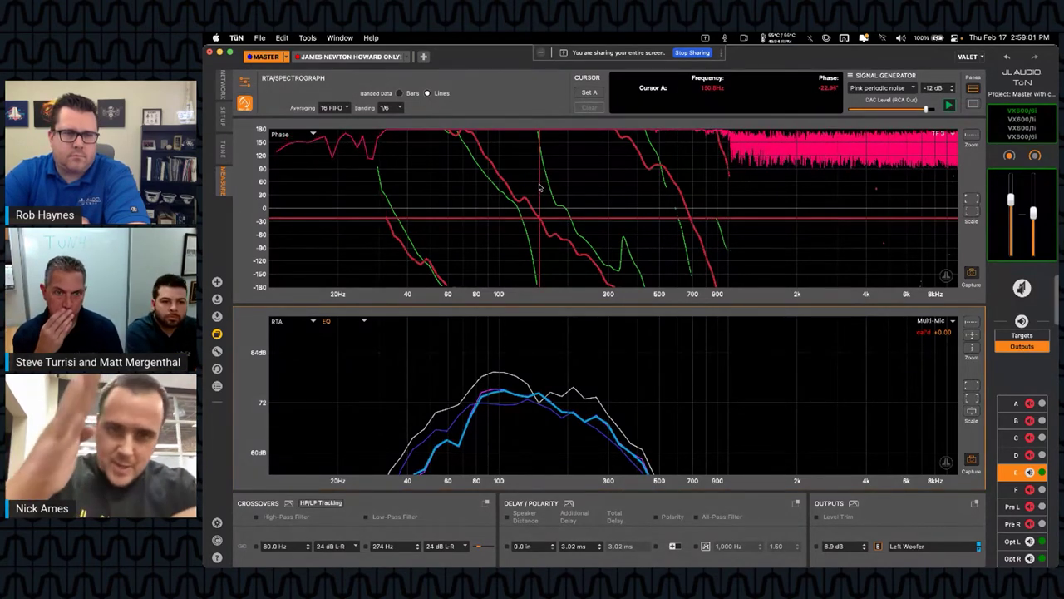
{"action": "left_click", "coordinate": [538, 187]}
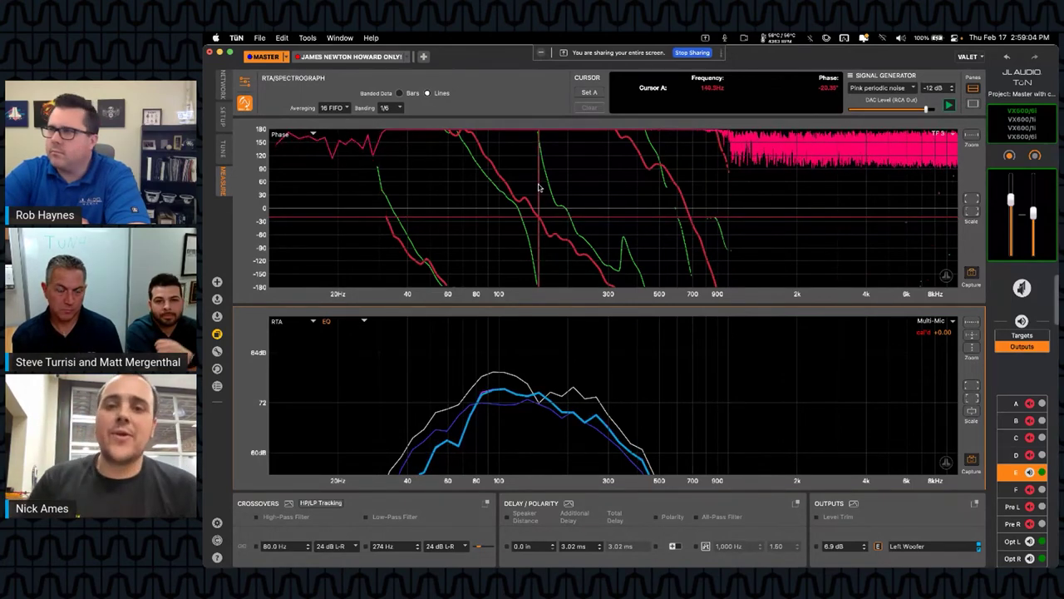
{"action": "left_click", "coordinate": [539, 188]}
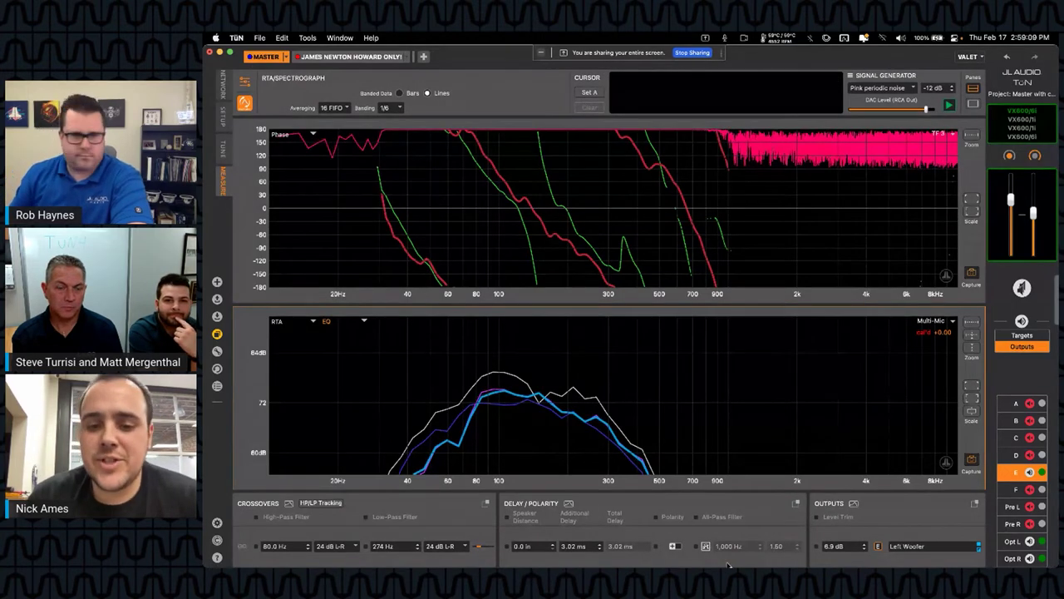
Enable the Left Woofer's all-pass filter at 149 Hz with a Q of 3.41 and play both woofers together to compare their sum
{"action": "left_click", "coordinate": [725, 545]}
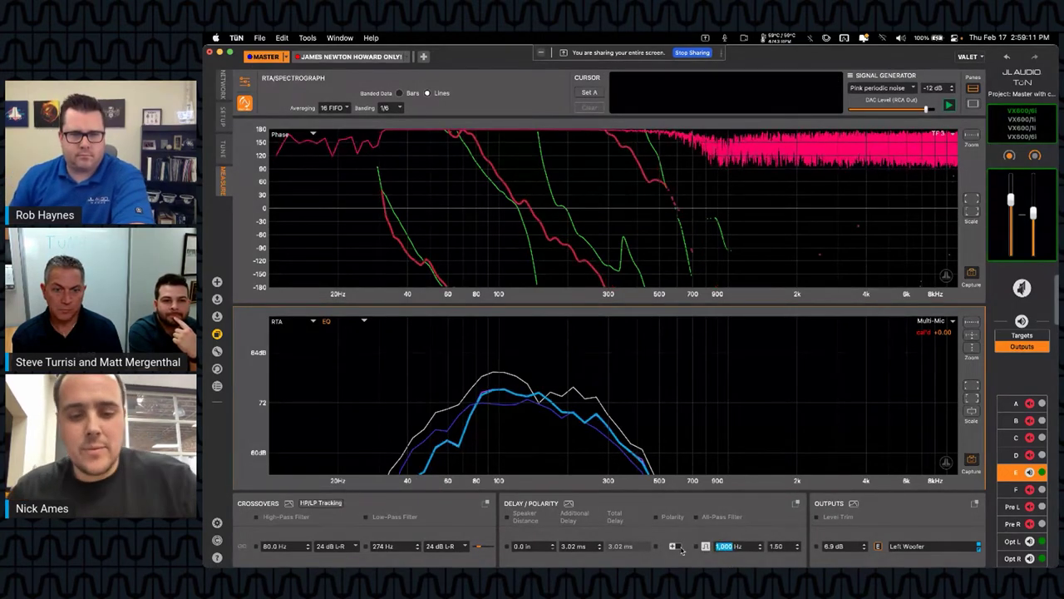
{"action": "type", "text": "149"}
{"action": "key", "text": "Return"}
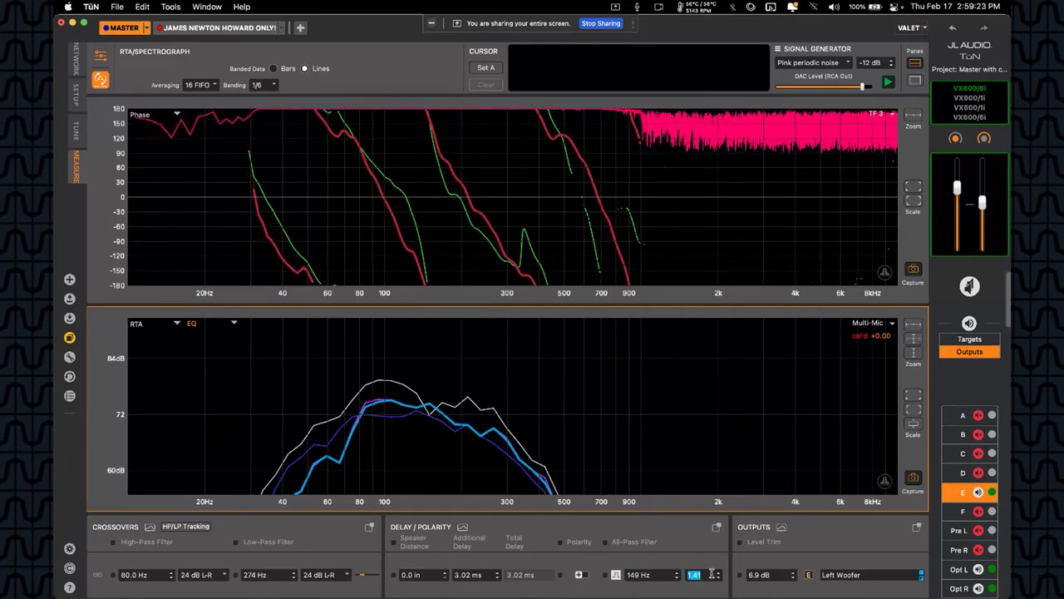
{"action": "type", "text": "3.41"}
{"action": "key", "text": "Return"}
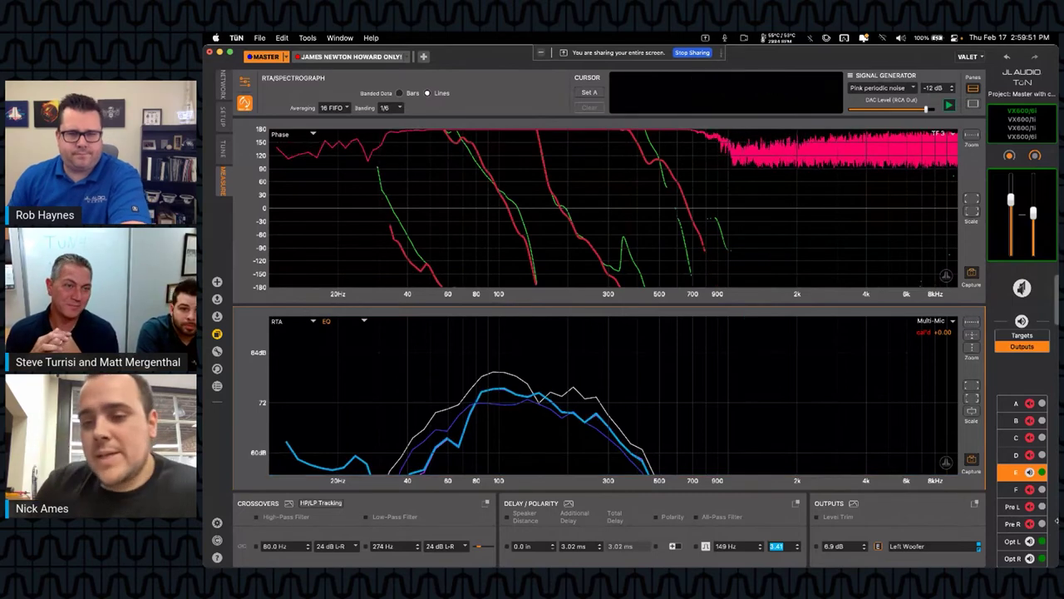
{"action": "left_click", "coordinate": [1016, 489]}
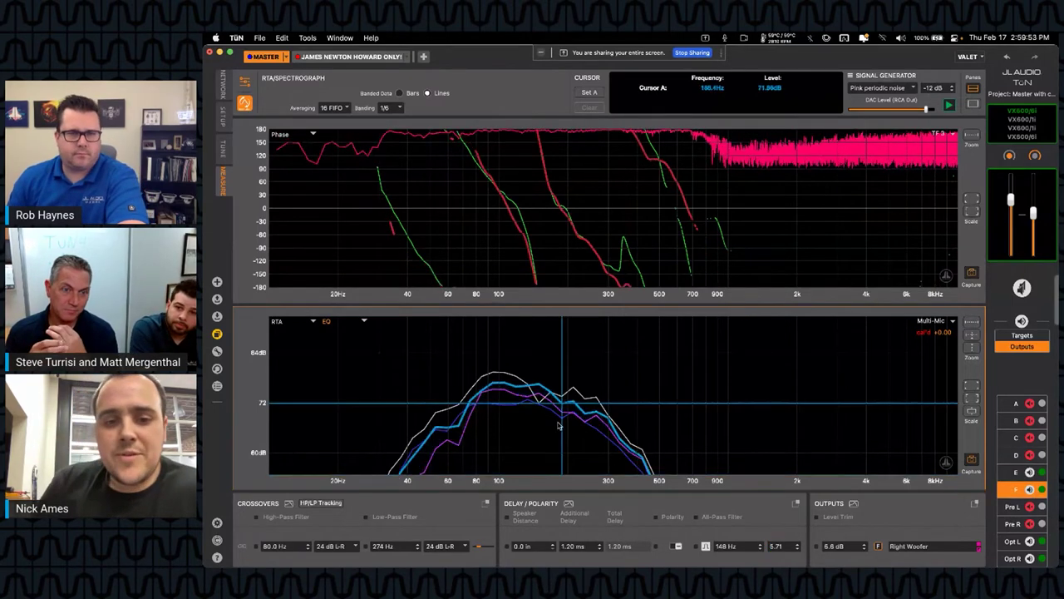